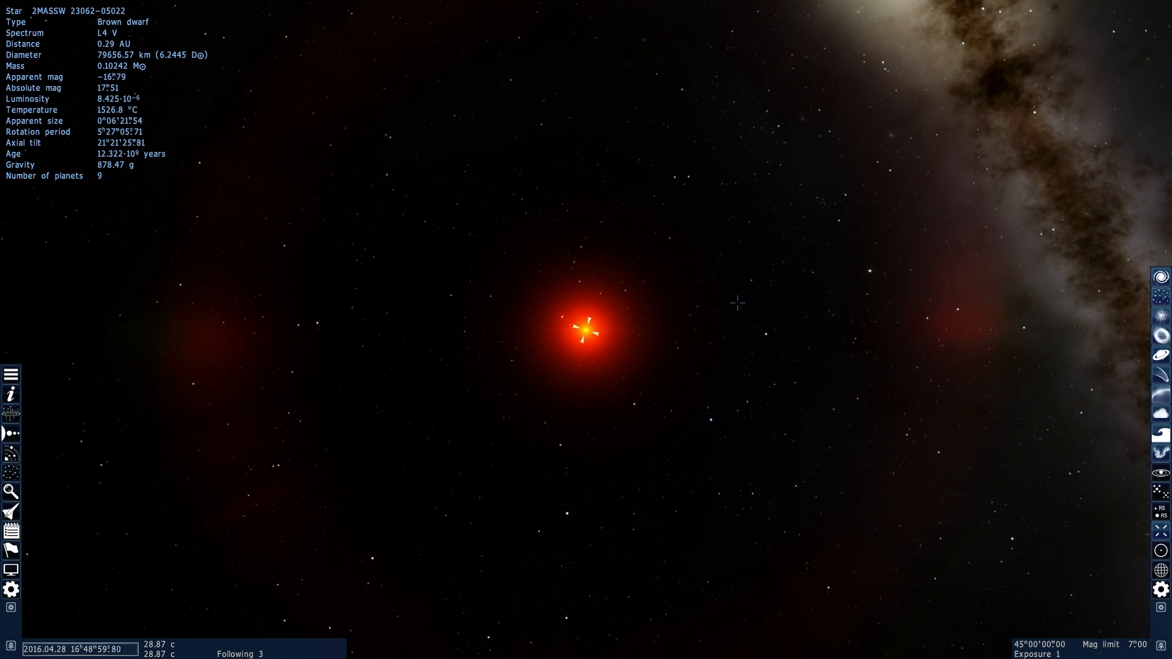
pyautogui.moveTo(726, 297); pyautogui.dragTo(738, 289)
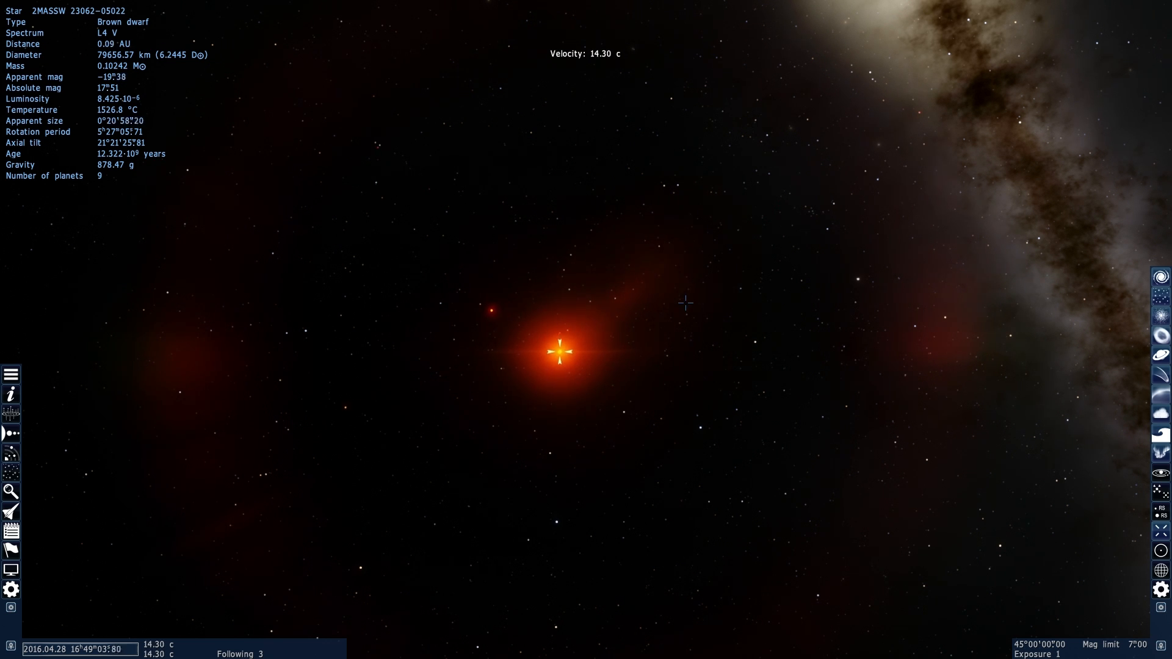
pyautogui.moveTo(682, 302); pyautogui.dragTo(710, 286)
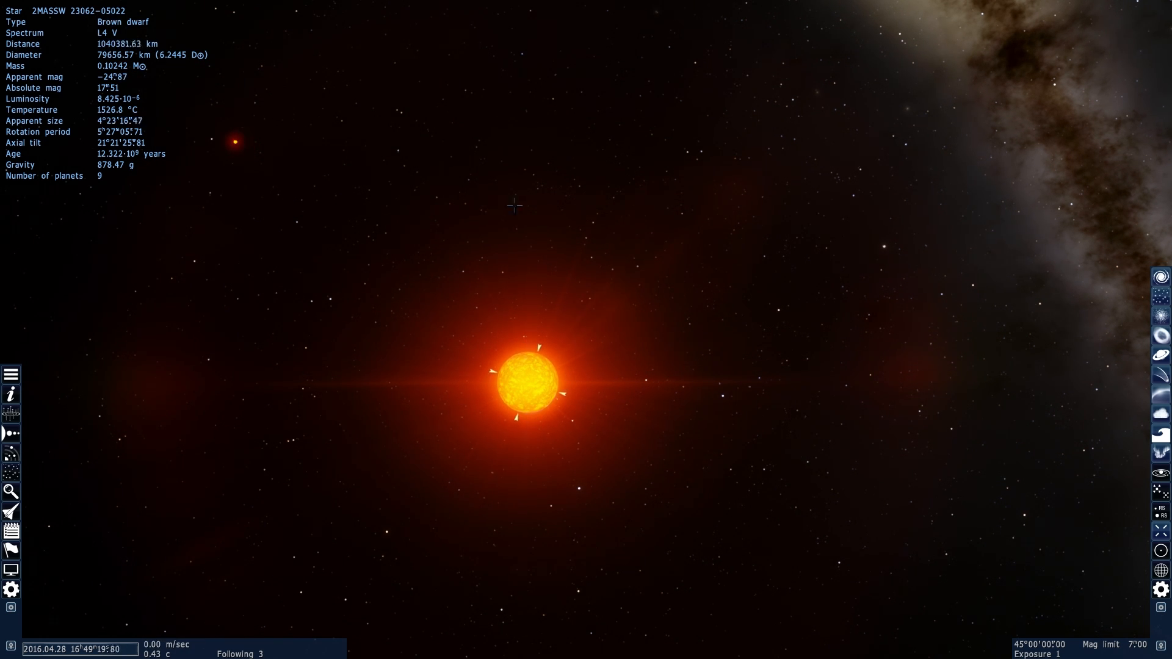
pyautogui.scroll(-1, 586, 330)
pyautogui.scroll(-1, 586, 330)
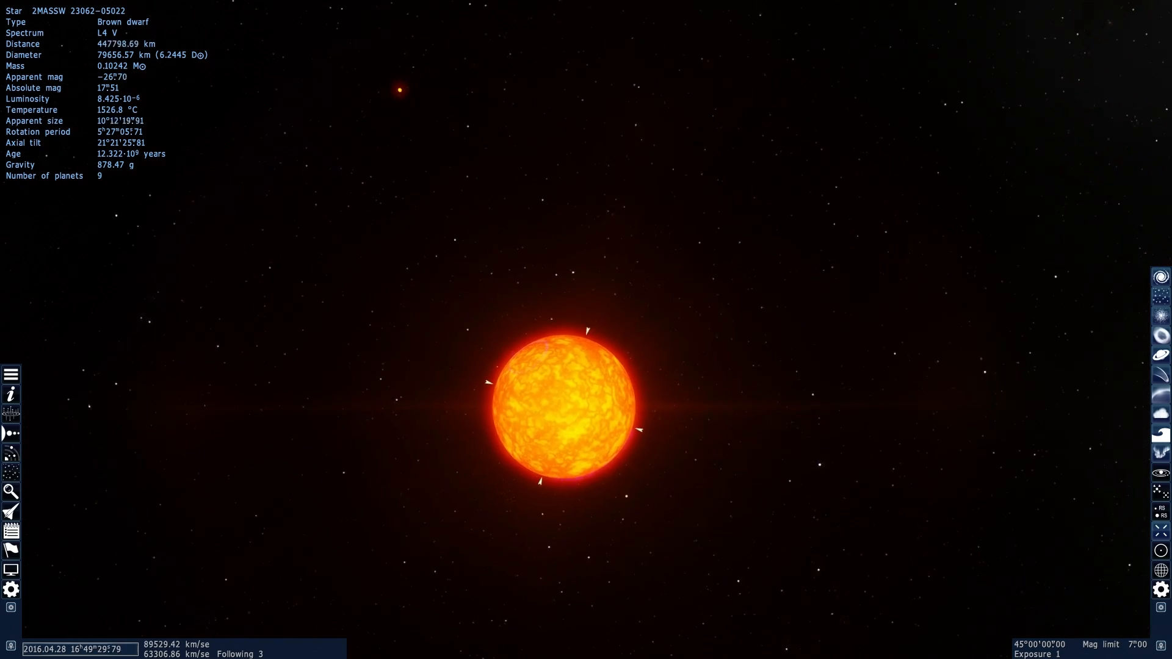
pyautogui.scroll(-1, 586, 330)
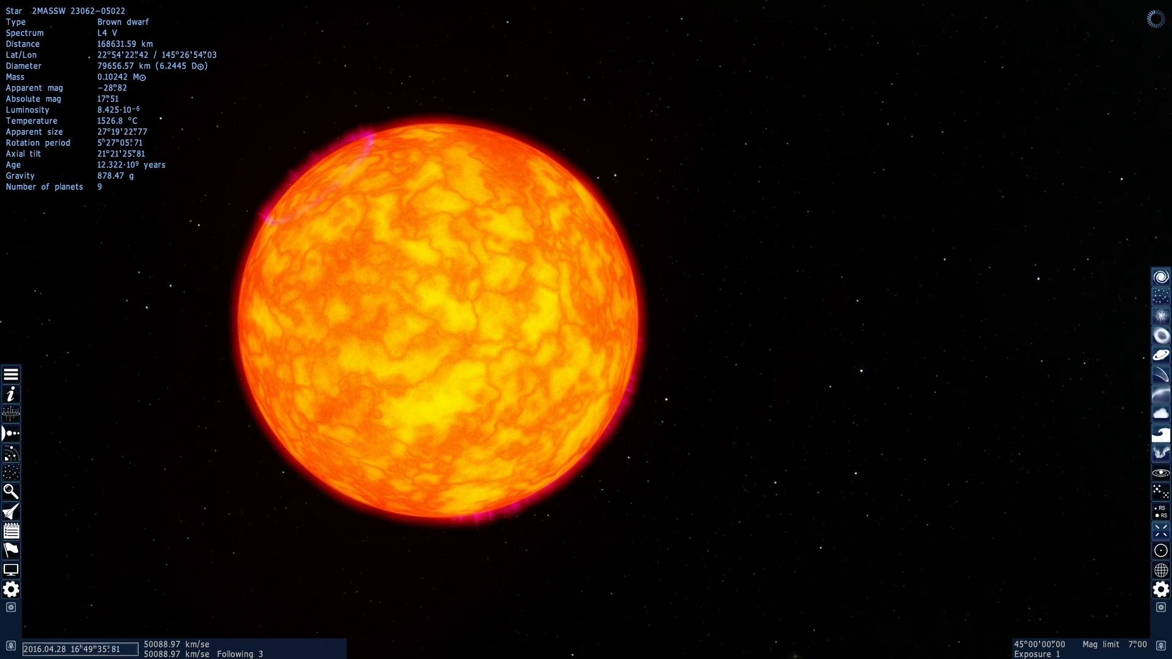
pyautogui.scroll(2, 586, 331)
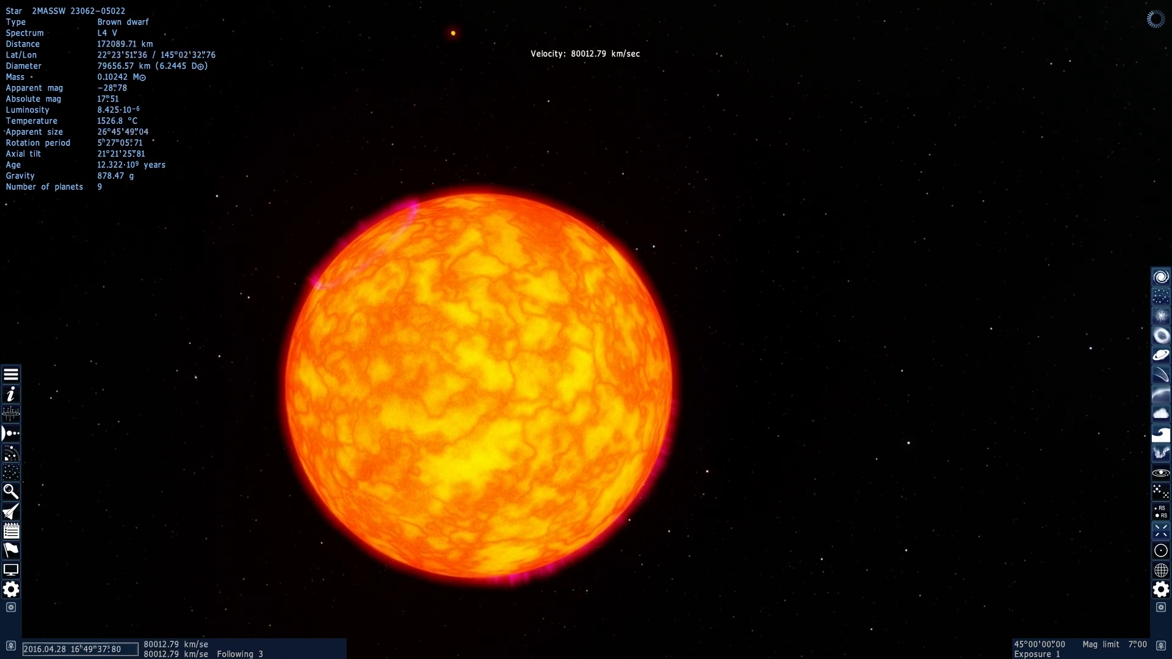
pyautogui.scroll(-2, 586, 329)
pyautogui.scroll(-2, 586, 331)
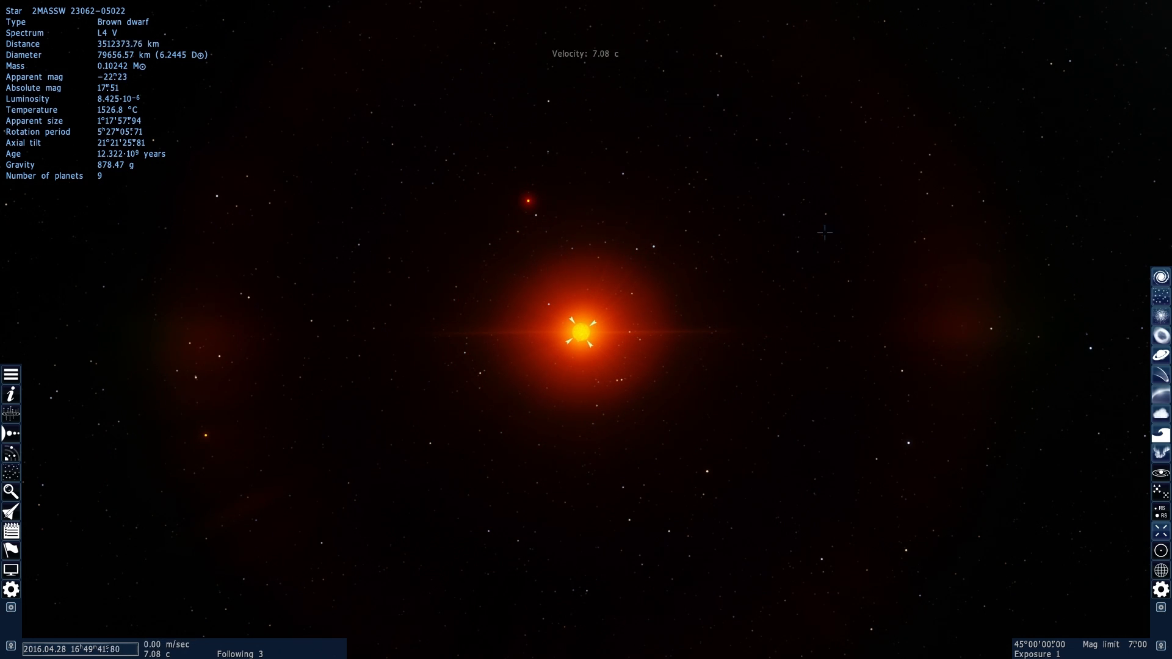
# Show the orbit lines, view them face-on, then deselect the brown dwarf.
pyautogui.click(1161, 474)
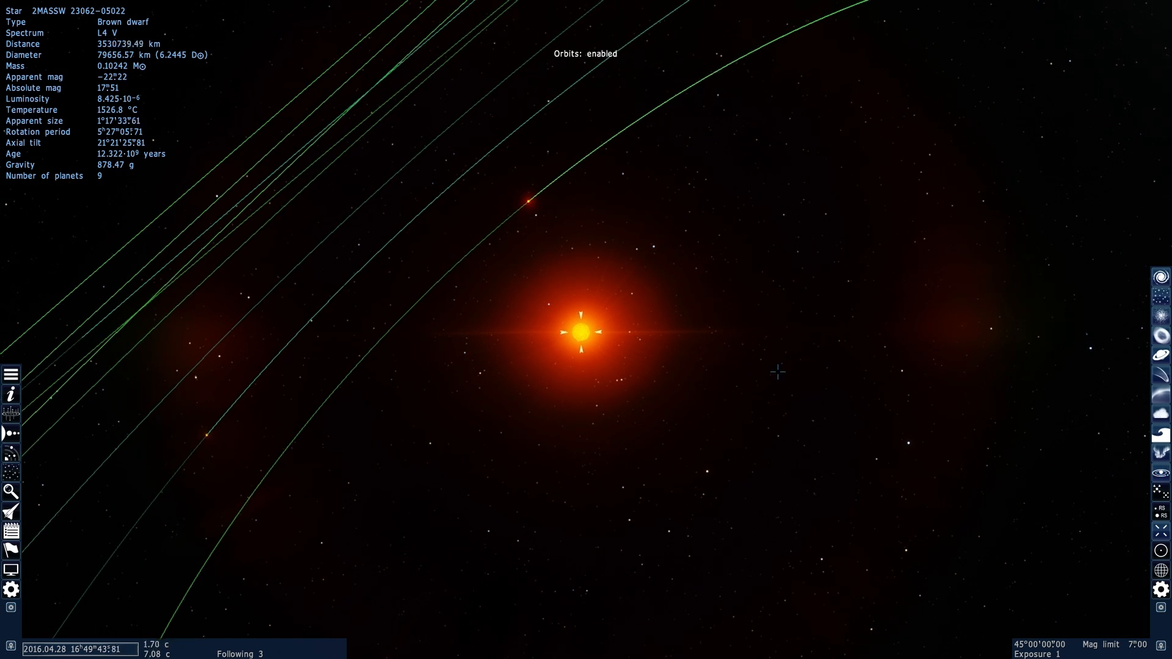
pyautogui.moveTo(746, 458); pyautogui.dragTo(746, 368, button='right')
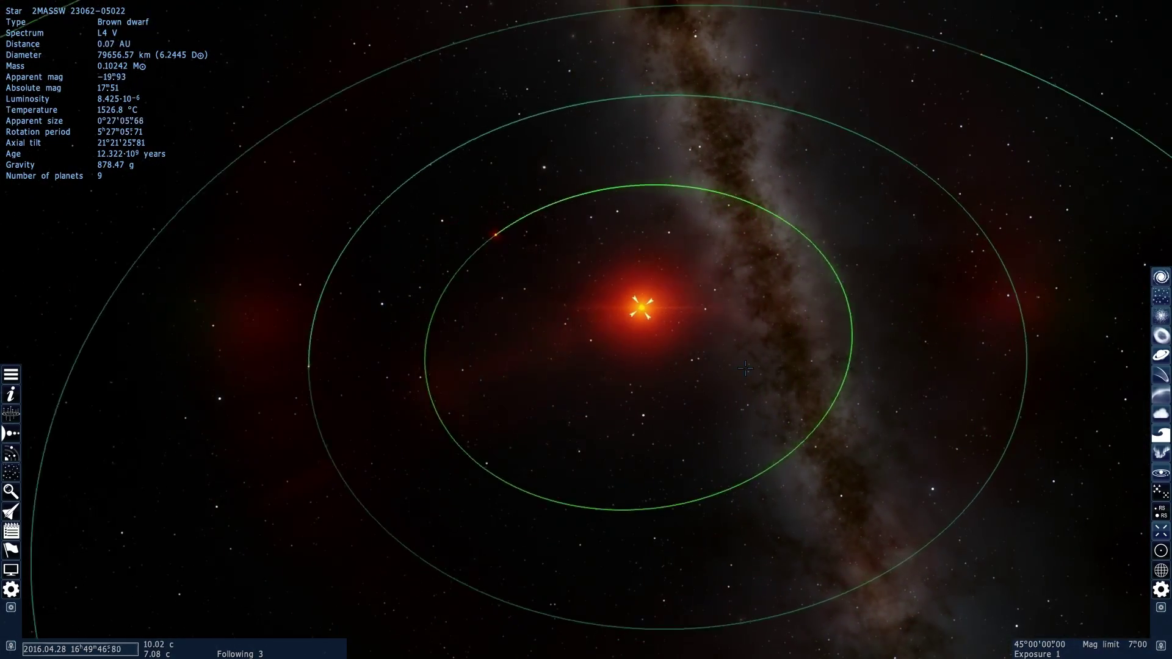
pyautogui.moveTo(746, 368); pyautogui.dragTo(614, 265)
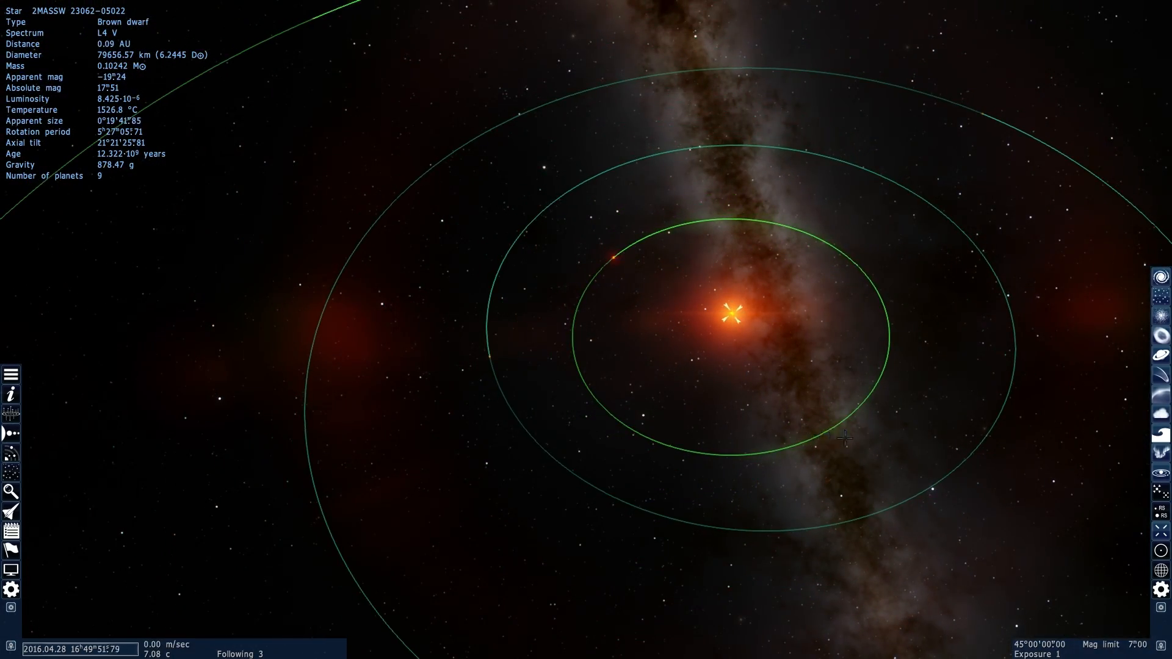
pyautogui.scroll(-3, 896, 451)
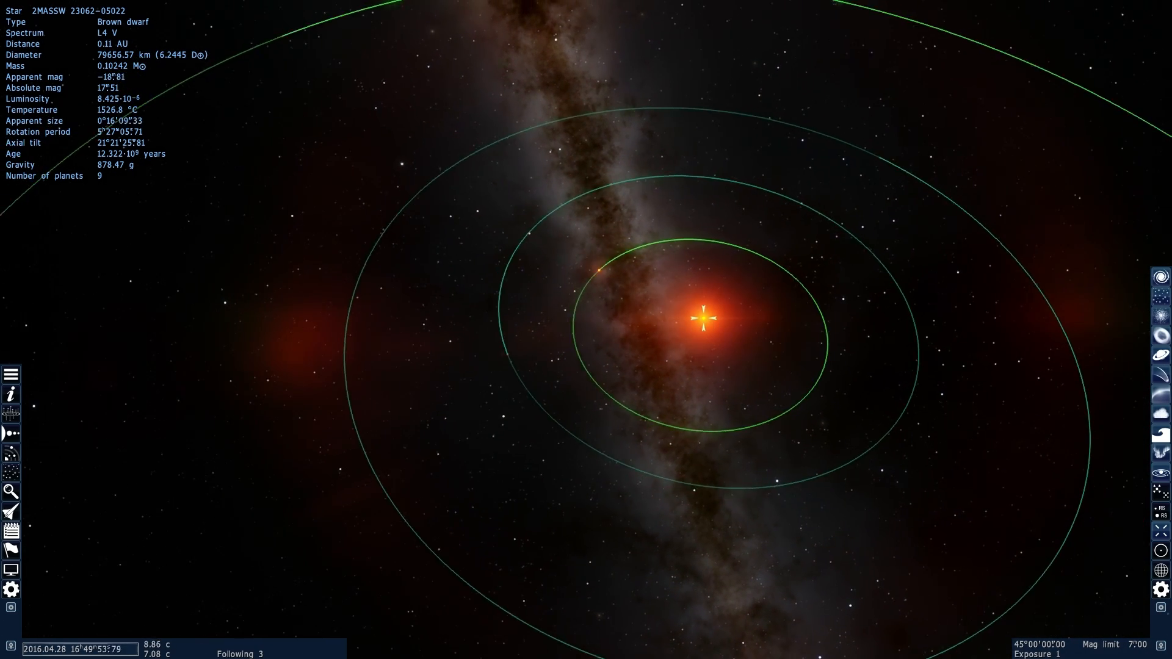
pyautogui.moveTo(923, 431); pyautogui.dragTo(1033, 449)
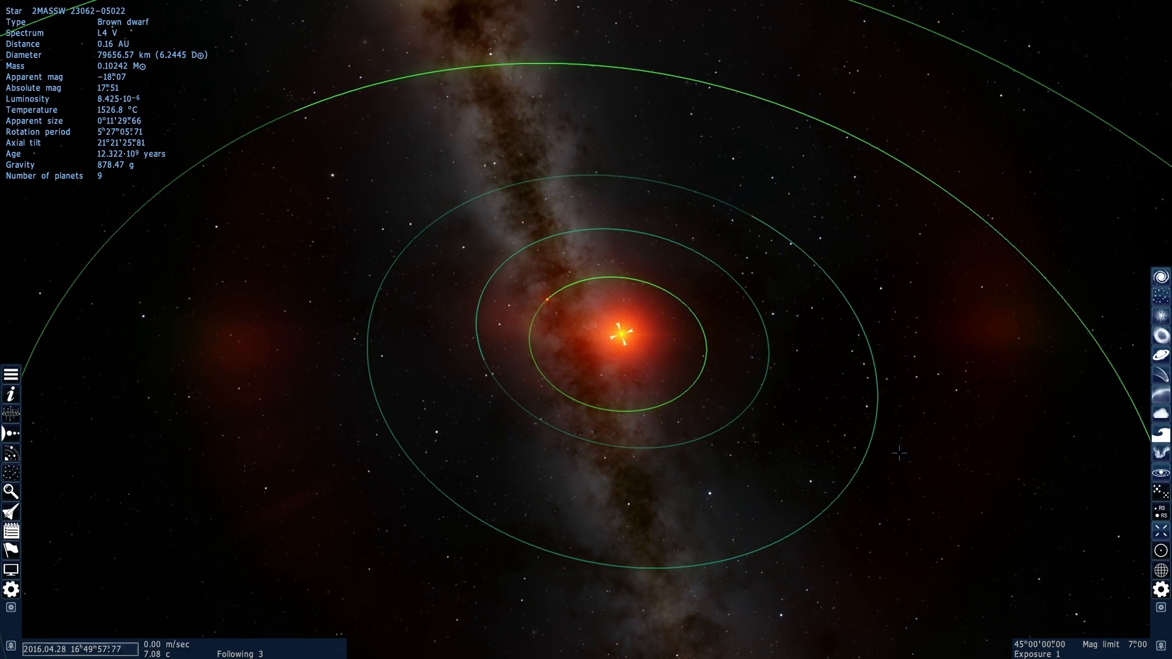
pyautogui.click(903, 453)
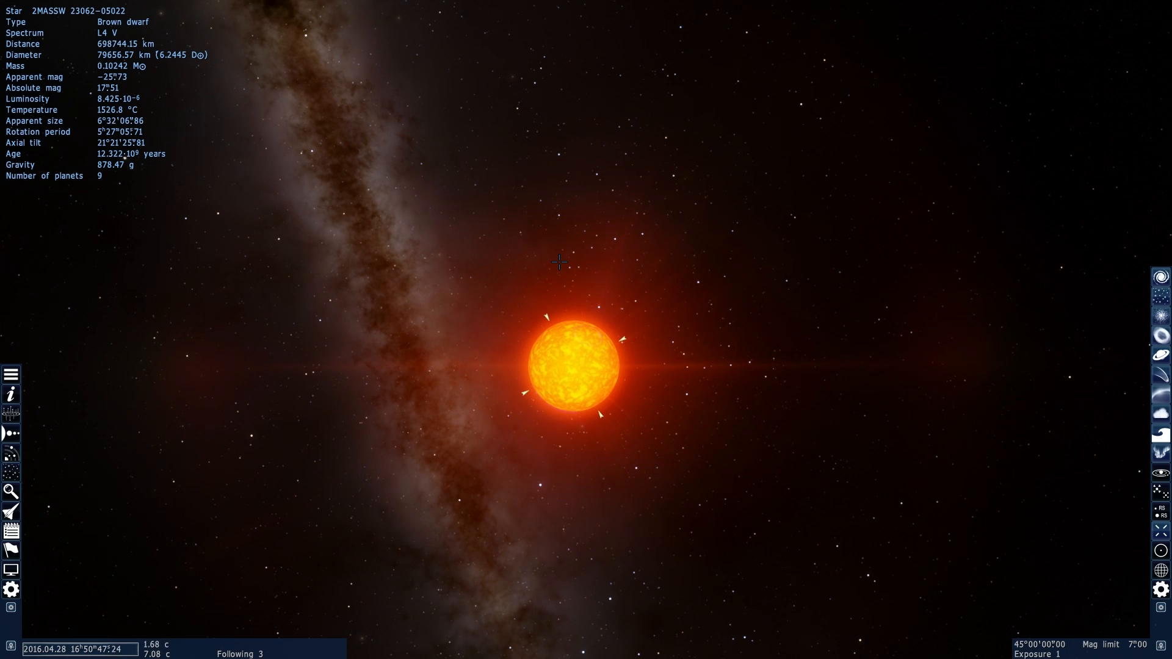
pyautogui.scroll(3, 559, 262)
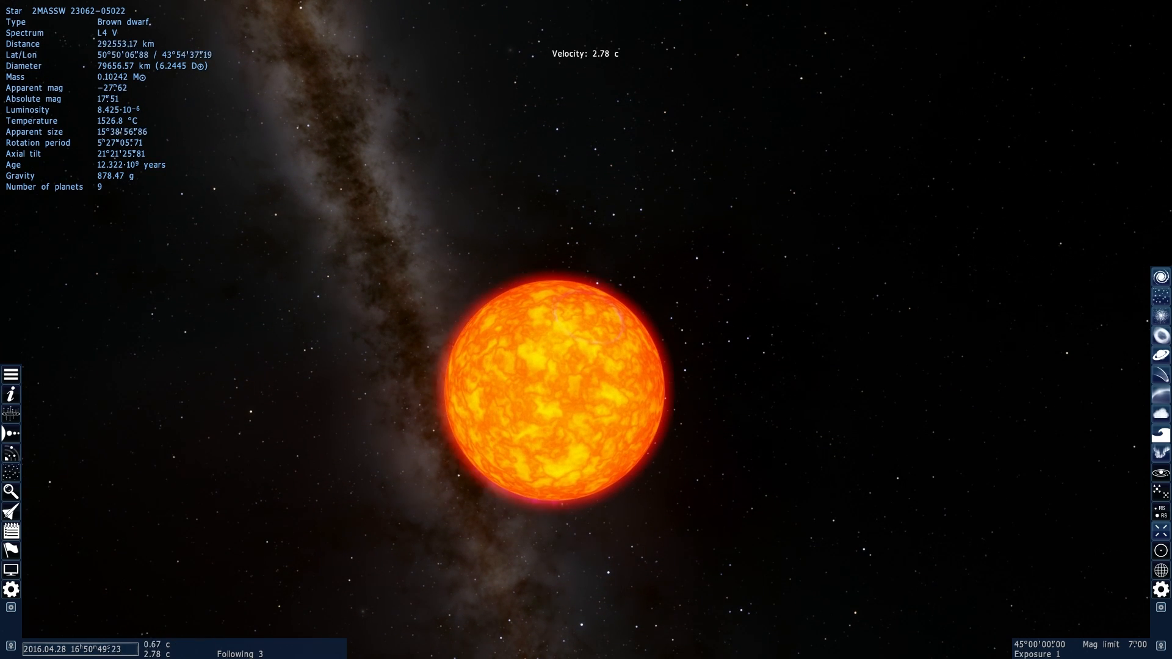
pyautogui.scroll(3, 578, 308)
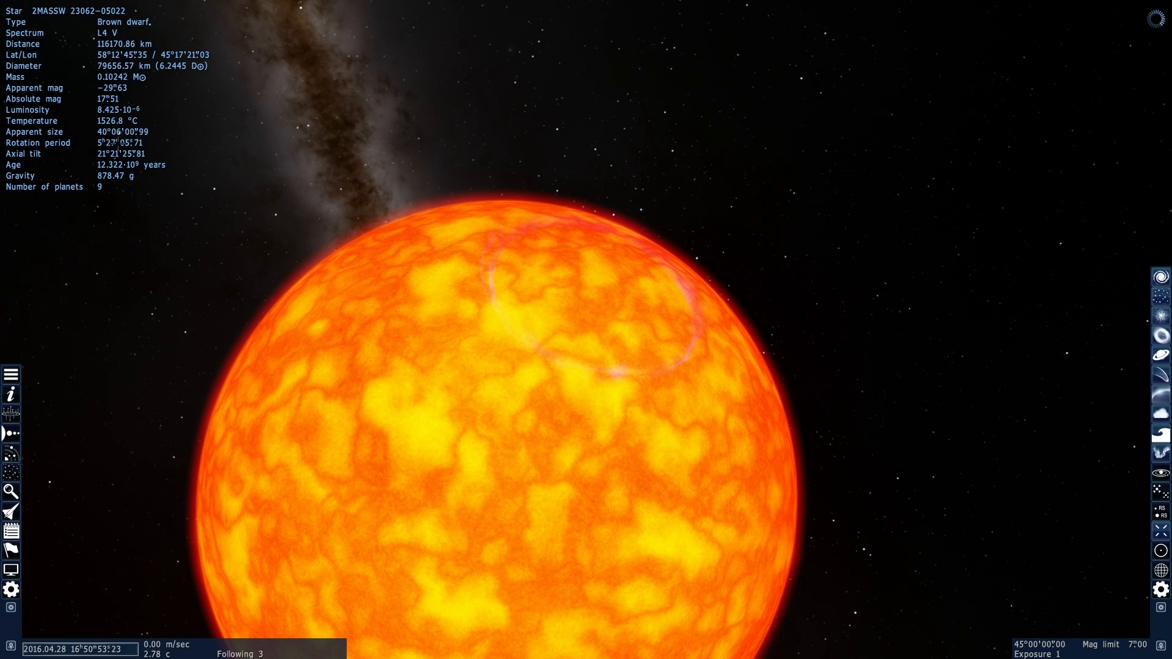
pyautogui.scroll(-2, 496, 367)
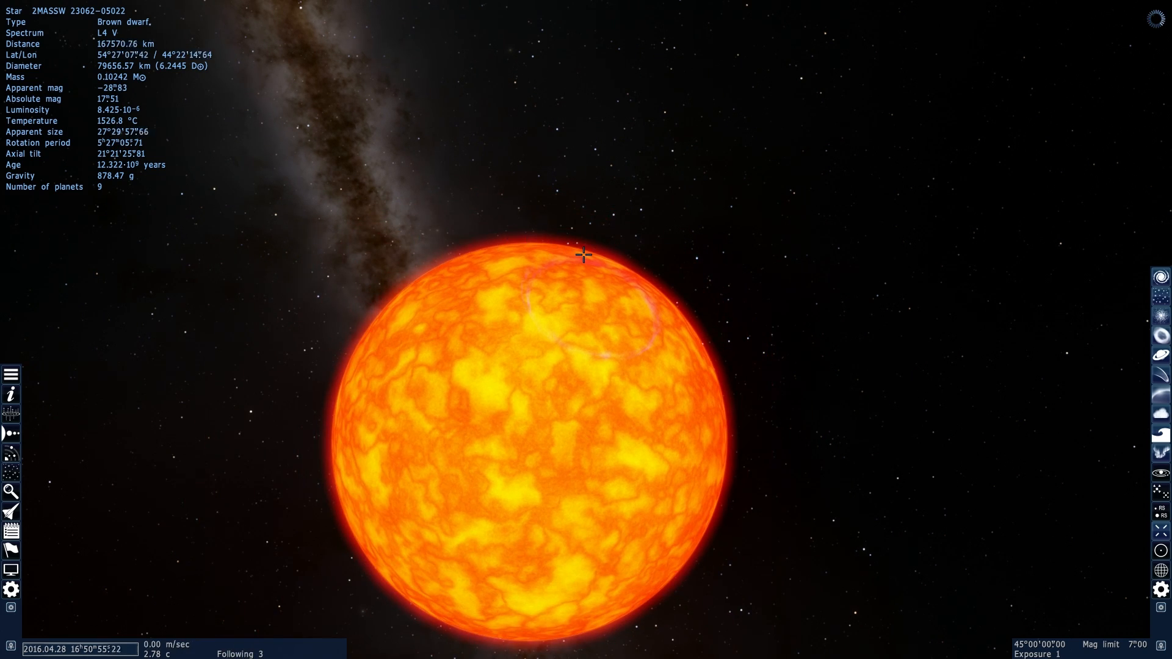
pyautogui.scroll(3, 580, 245)
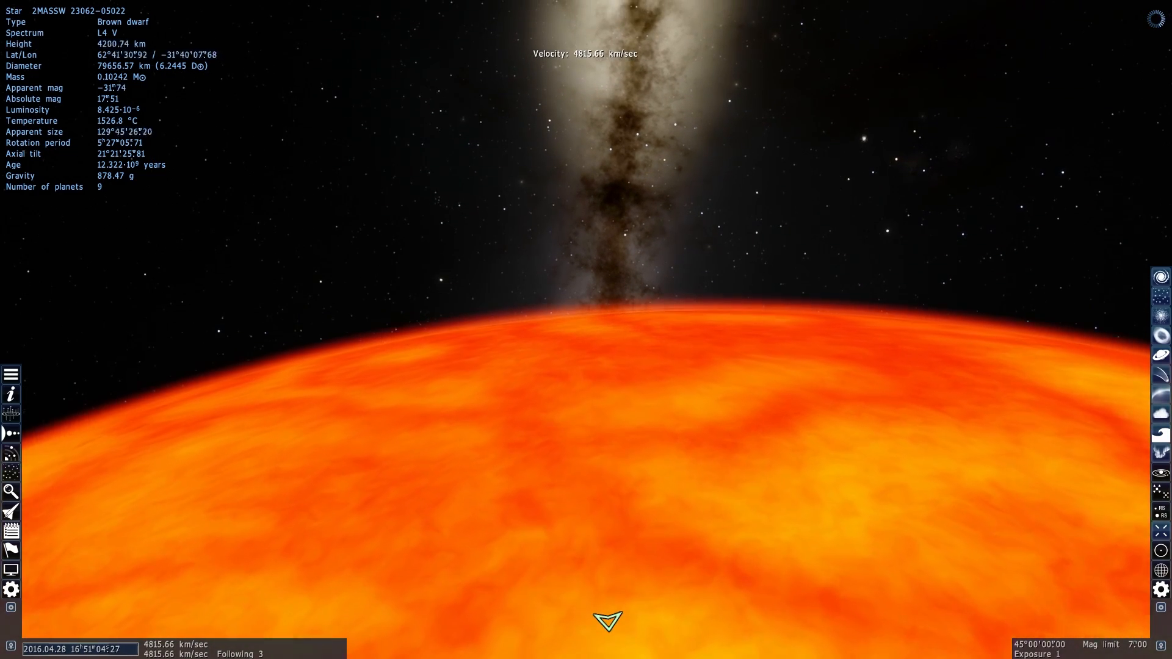
# Swing the view across the brown dwarf's glowing surface.
pyautogui.moveTo(607, 621); pyautogui.dragTo(571, 622, button='right')
pyautogui.scroll(-3, 571, 622)
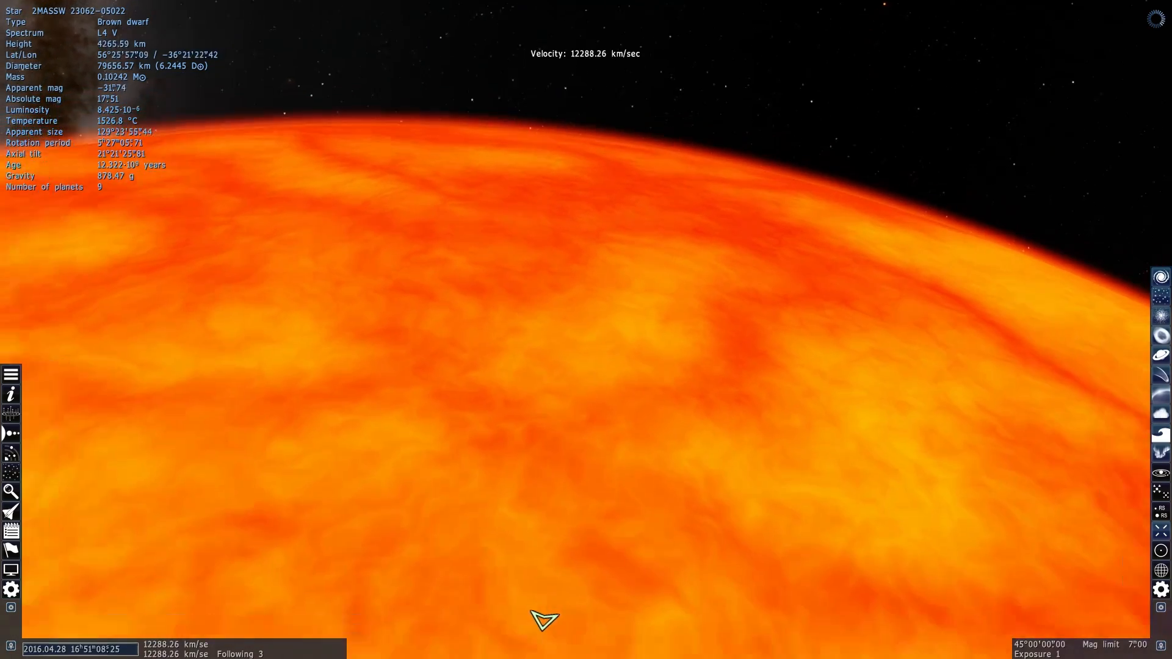
pyautogui.scroll(-5, 552, 622)
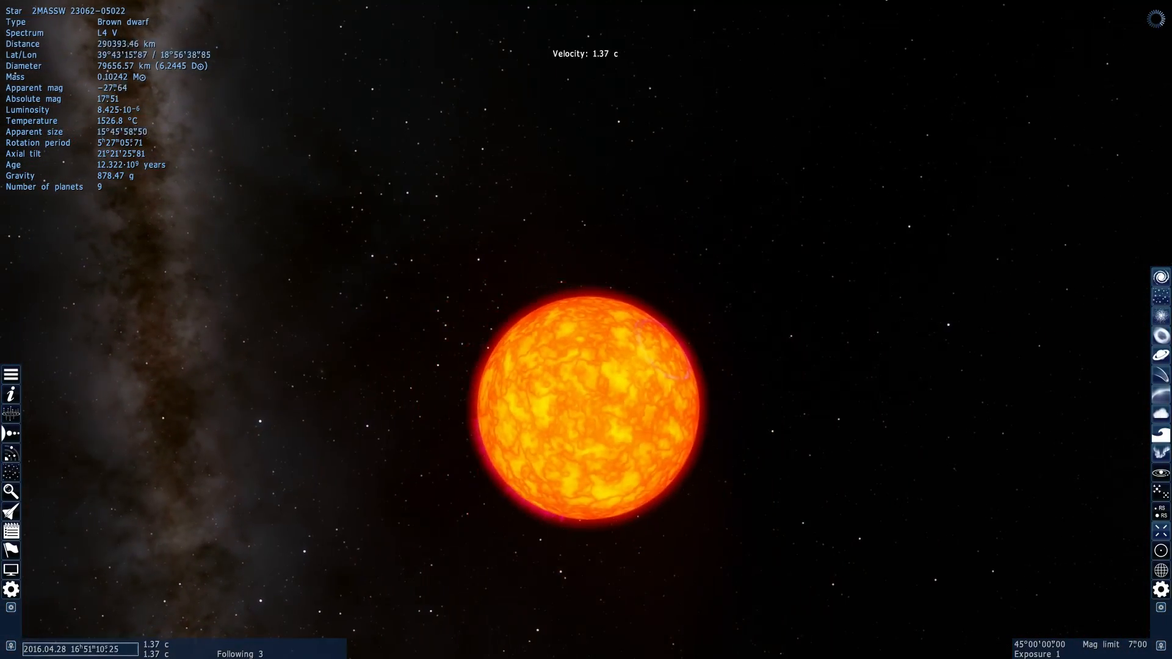
pyautogui.scroll(-2, 581, 249)
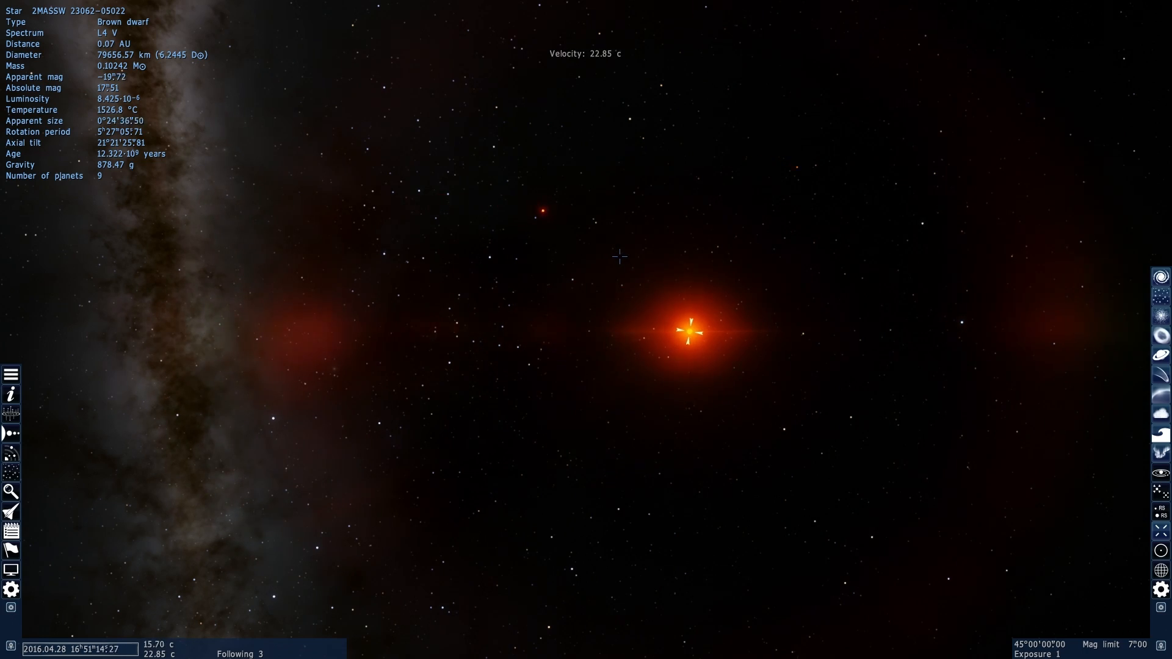
pyautogui.click(1165, 478)
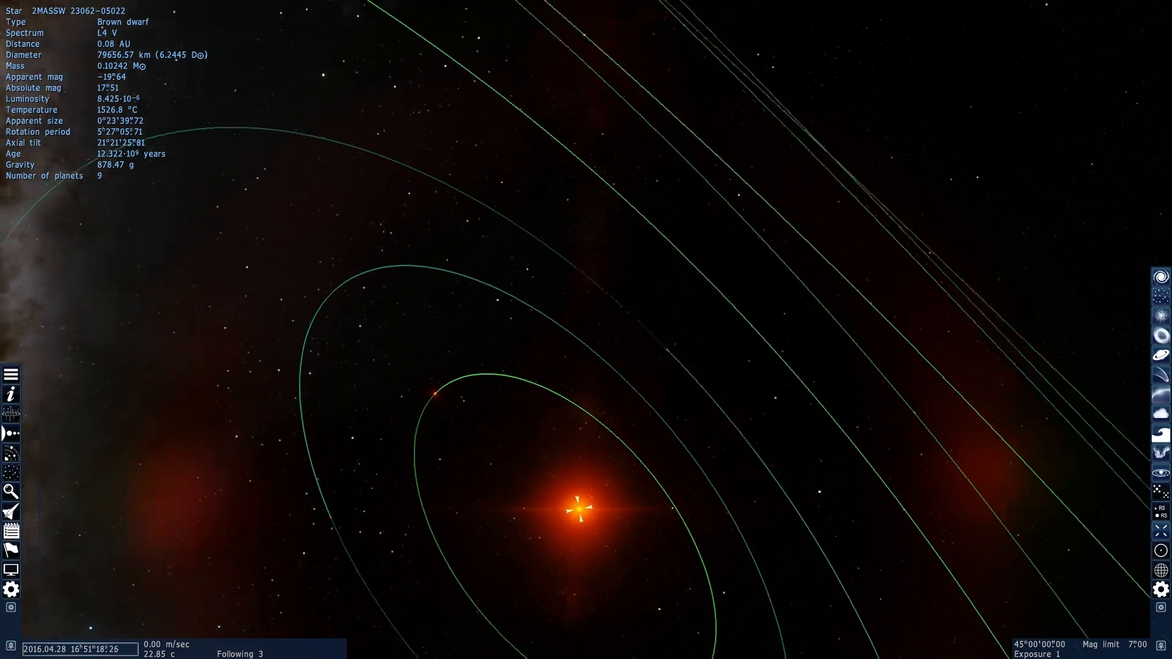
pyautogui.scroll(2, 586, 330)
pyautogui.scroll(2, 587, 392)
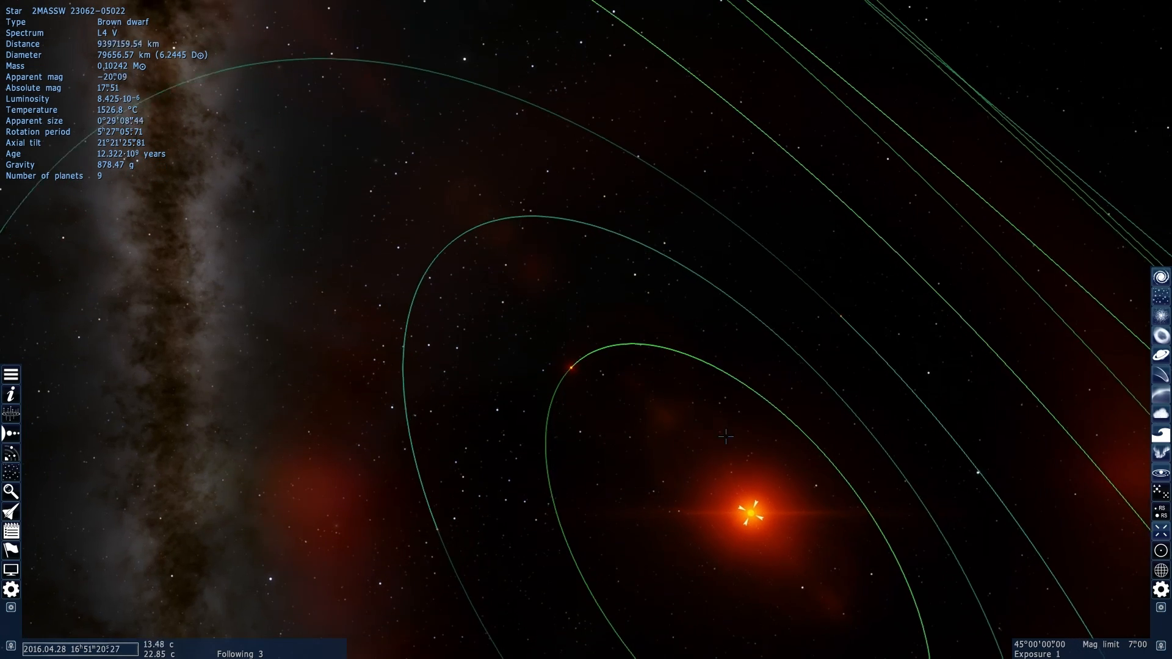
pyautogui.click(568, 377)
pyautogui.rightClick(566, 377)
pyautogui.click(607, 447)
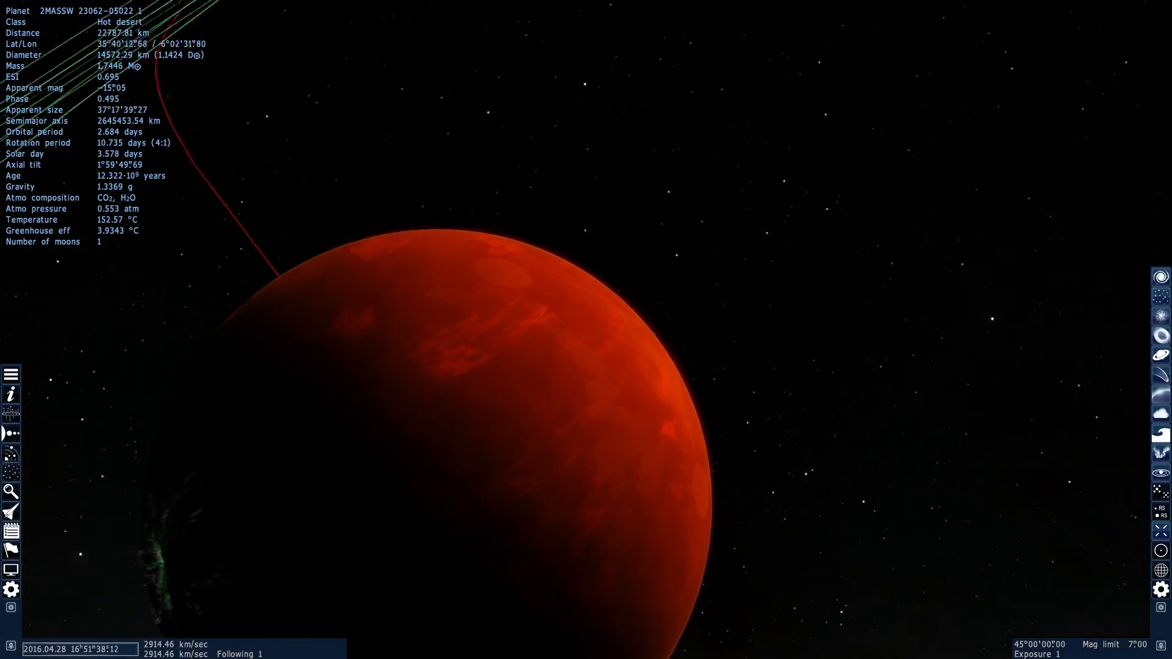
pyautogui.moveTo(328, 580); pyautogui.dragTo(312, 582)
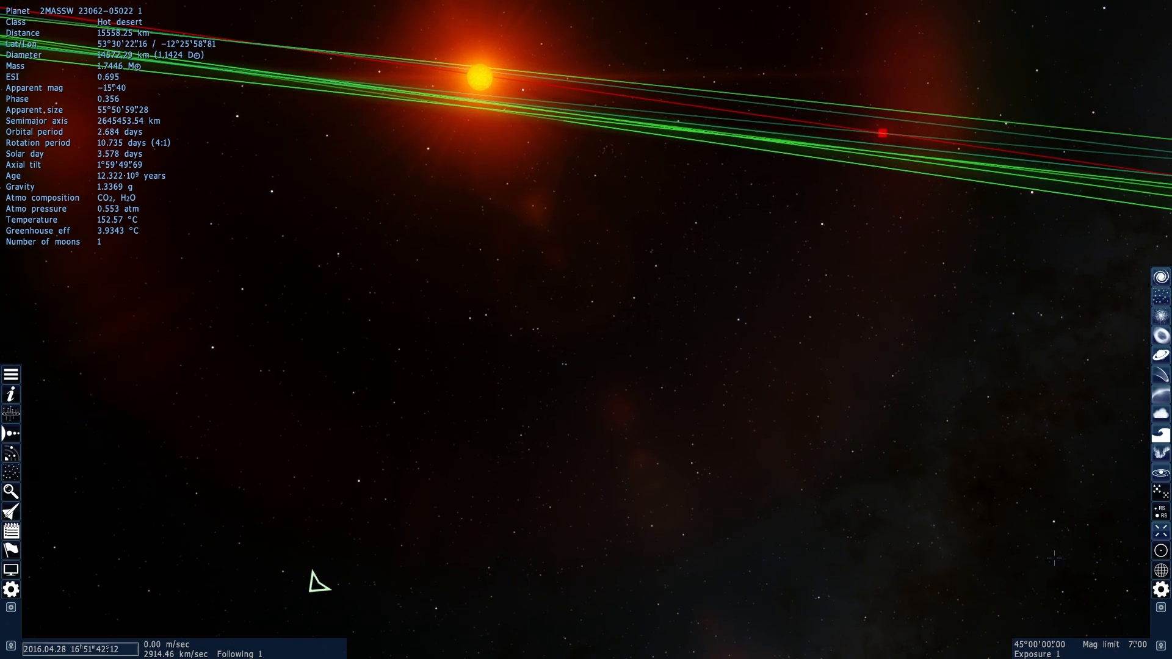
# Hide the orbit lines with O and swing the view back onto the red planet.
pyautogui.press('o')
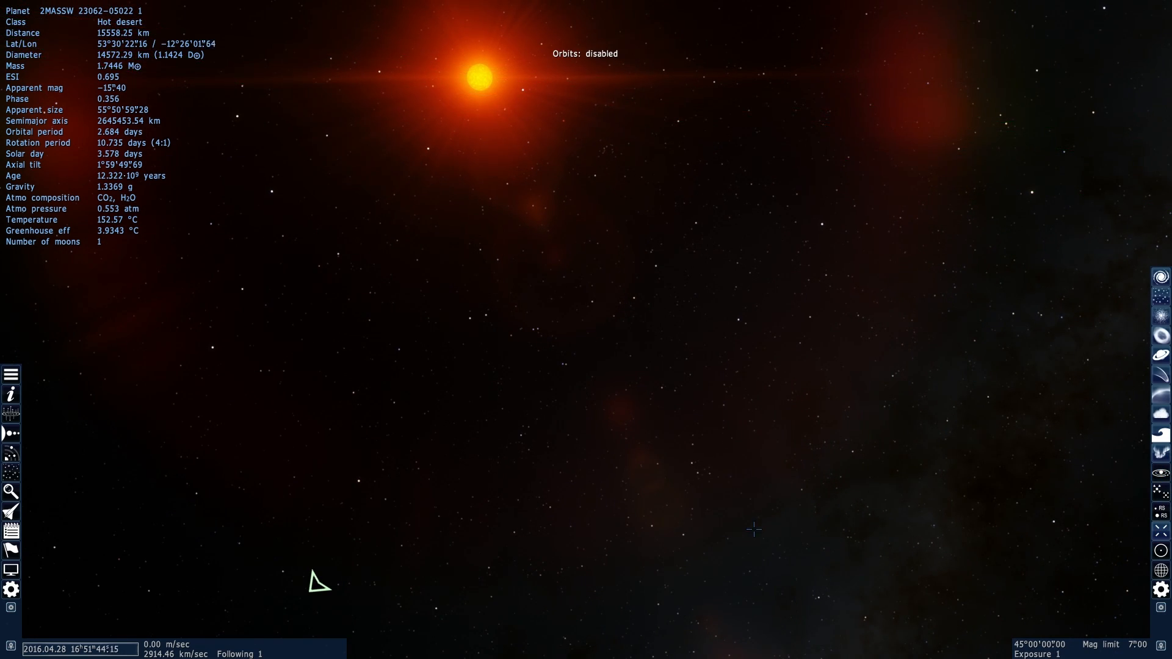
pyautogui.moveTo(312, 578); pyautogui.dragTo(475, 608)
pyautogui.scroll(3, 474, 608)
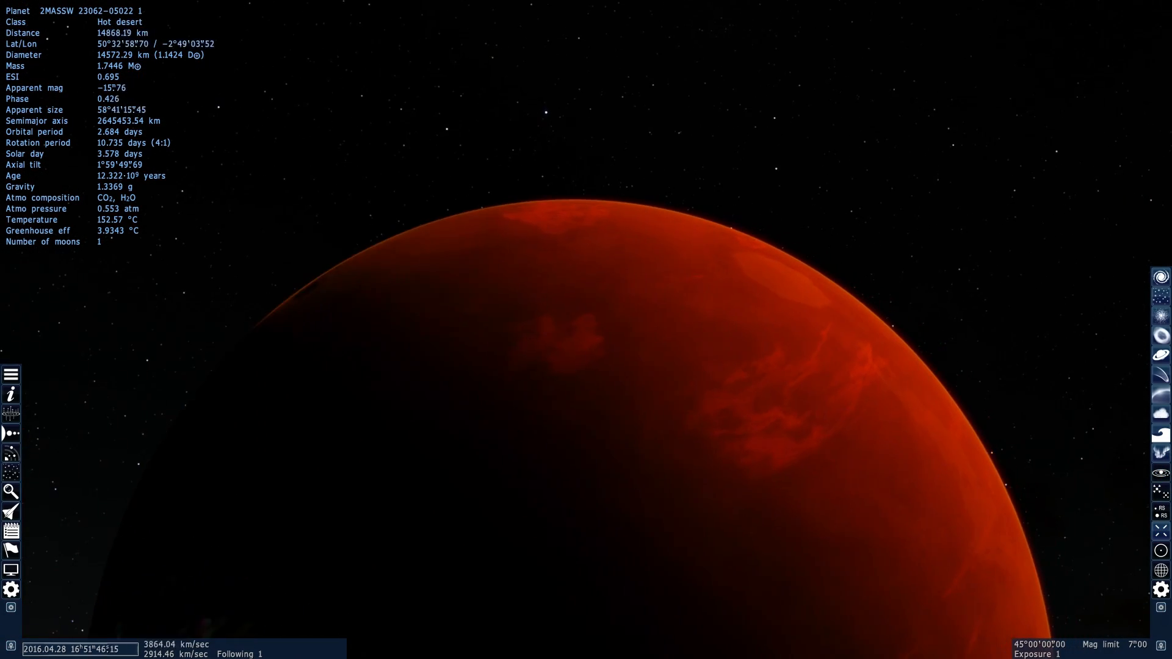
pyautogui.scroll(3, 496, 616)
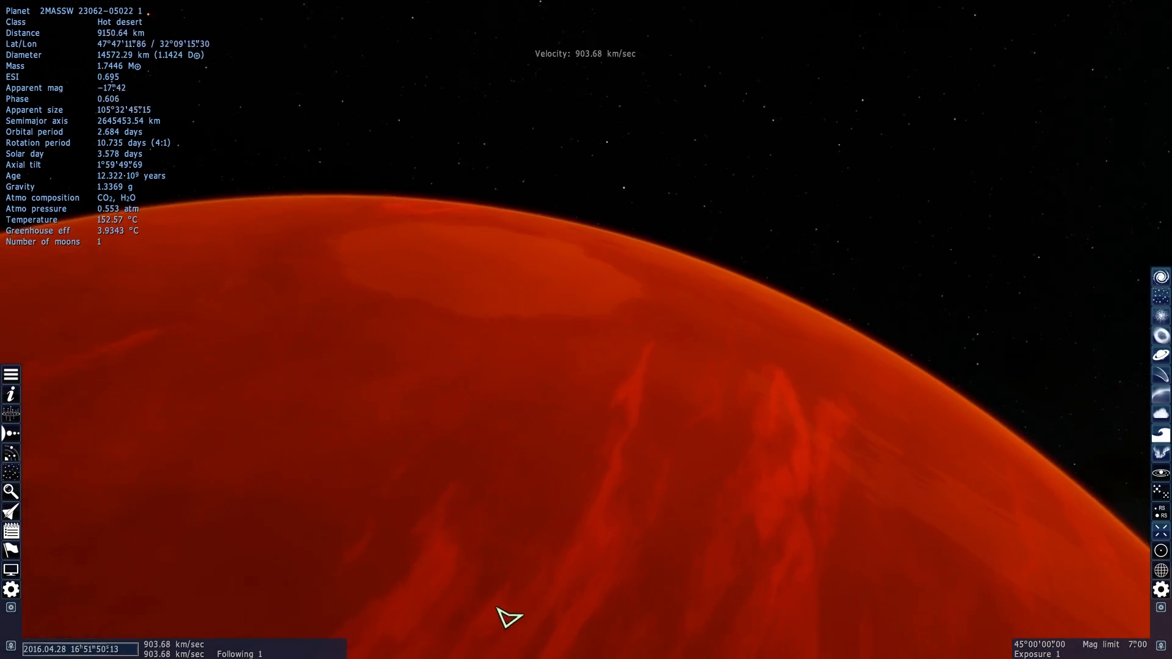
pyautogui.scroll(3, 554, 622)
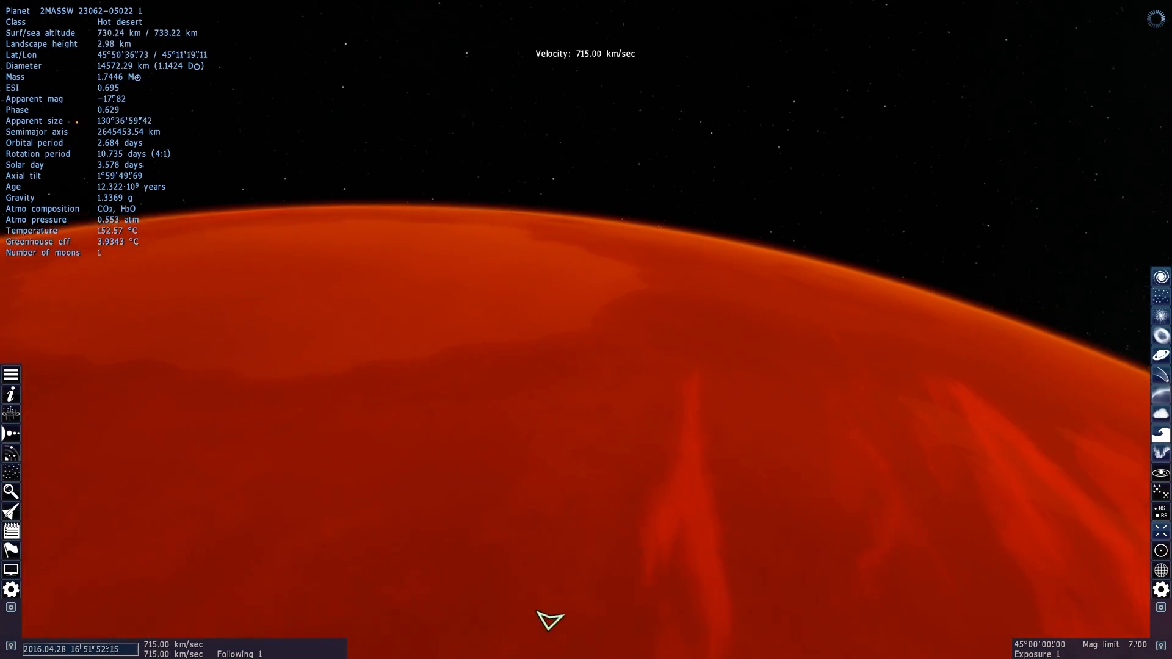
pyautogui.scroll(2, 556, 622)
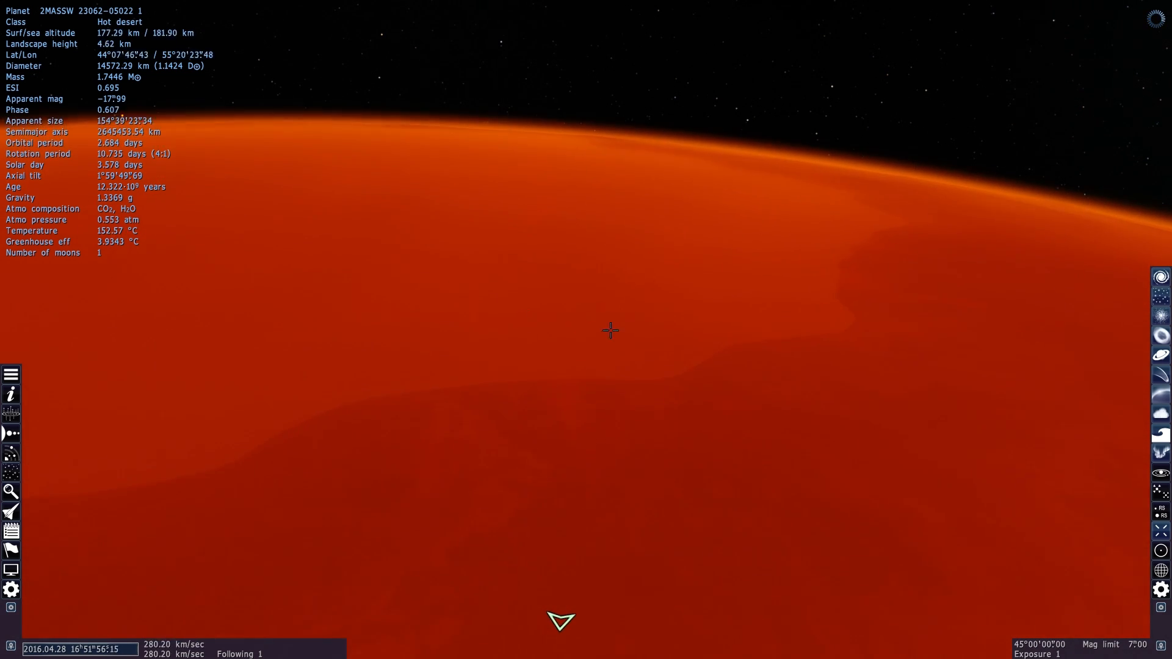
pyautogui.scroll(2, 563, 622)
pyautogui.scroll(2, 567, 622)
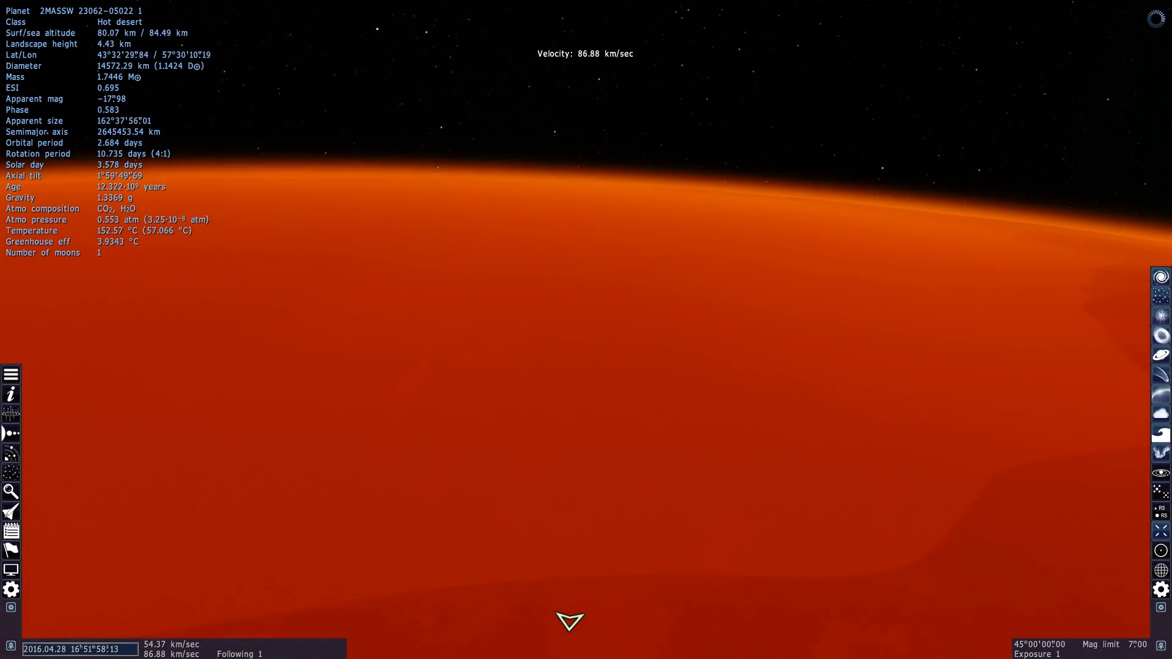
pyautogui.scroll(2, 535, 621)
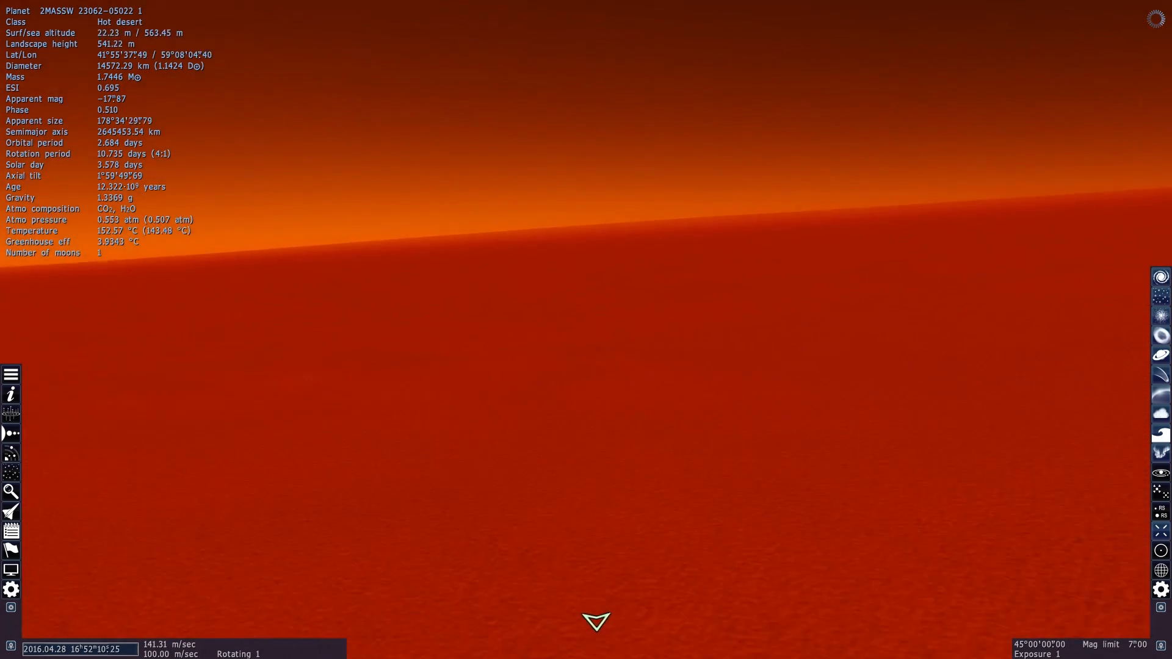
pyautogui.scroll(2, 648, 315)
pyautogui.scroll(3, 648, 315)
pyautogui.scroll(3, 648, 315)
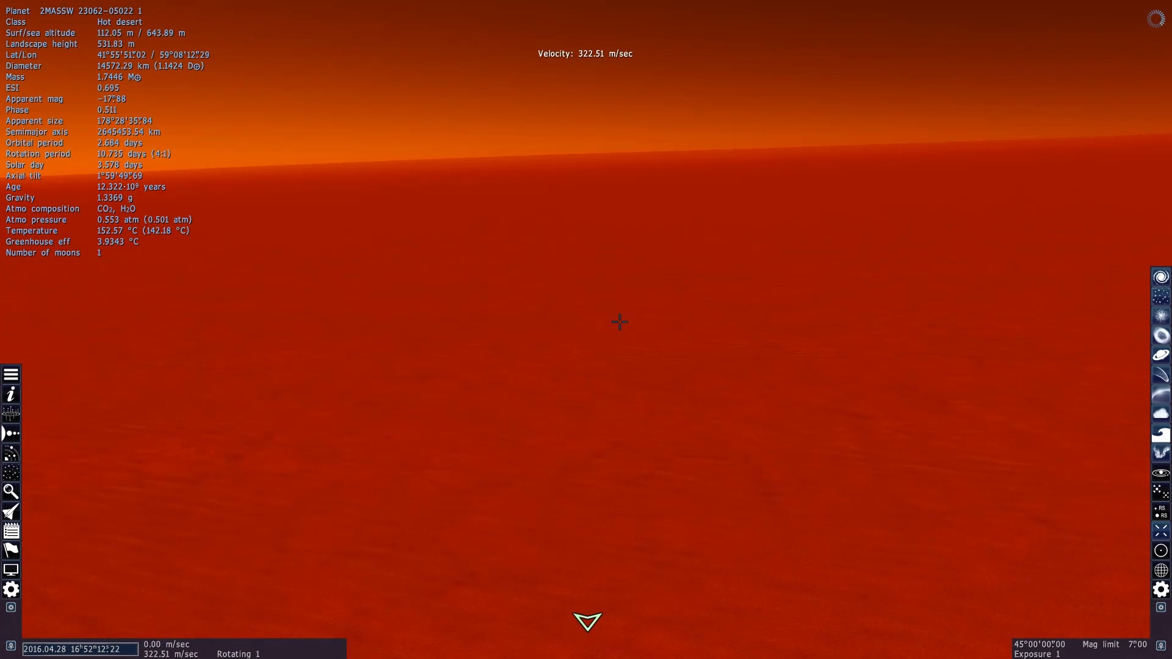
pyautogui.scroll(3, 619, 321)
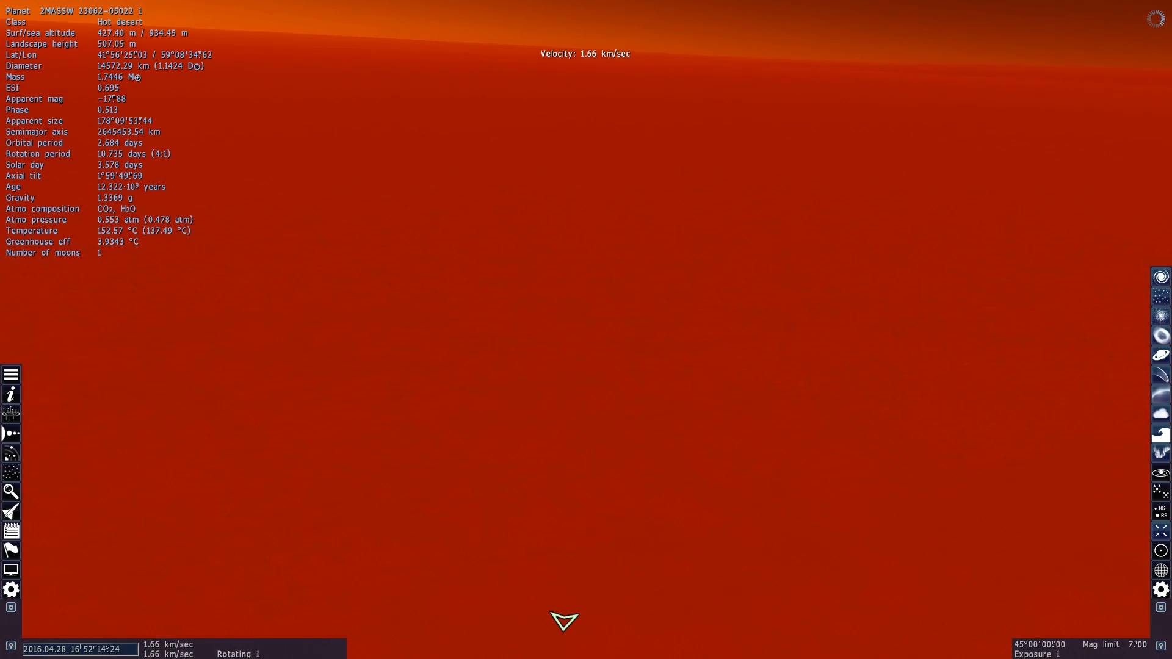
pyautogui.scroll(3, 586, 330)
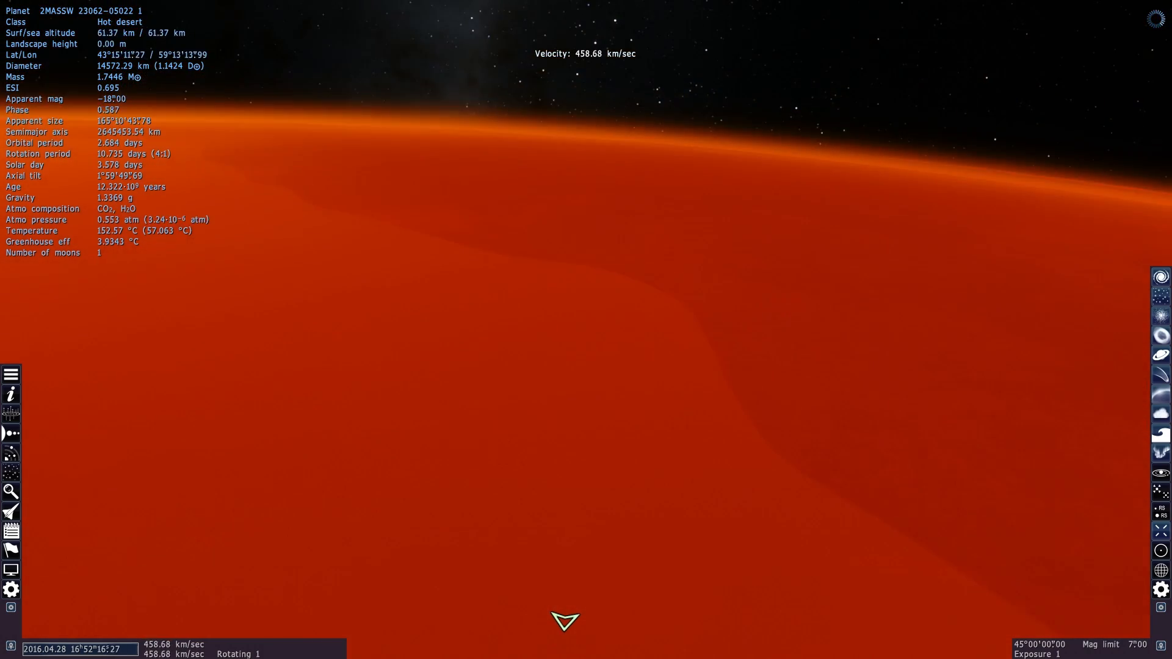
pyautogui.scroll(3, 447, 377)
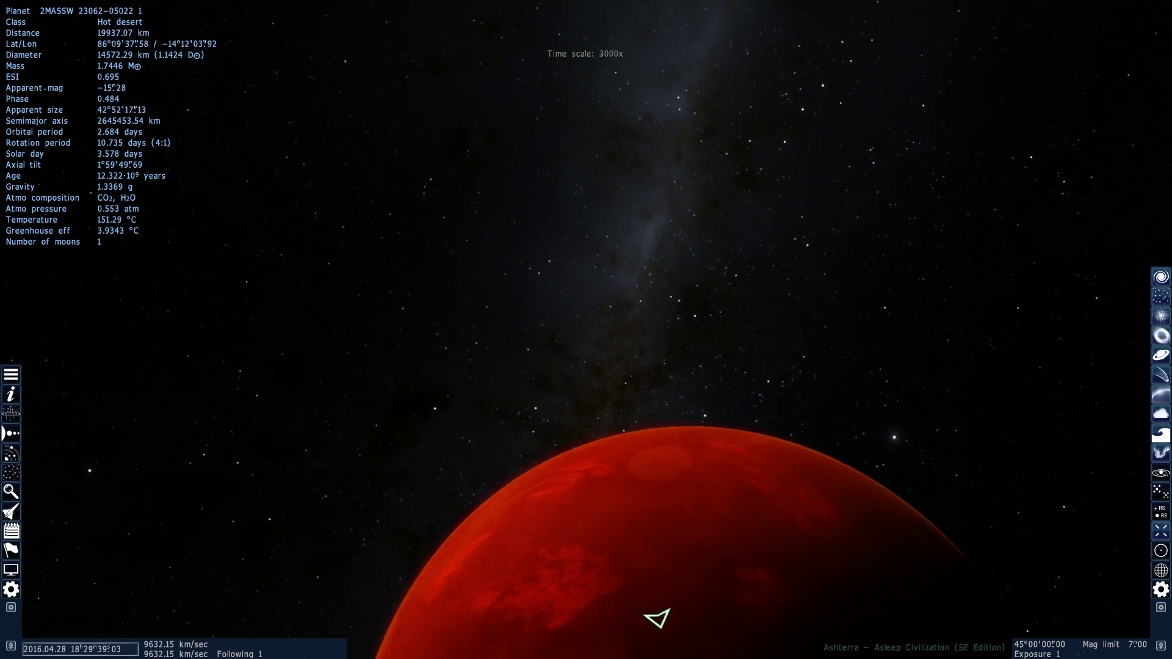
# Circle the desert planet from its night side around to its lit side.
pyautogui.moveTo(660, 618)
pyautogui.mouseDown(button='right')
pyautogui.moveTo(513, 550)
pyautogui.moveTo(1109, 415)
pyautogui.mouseUp(button='right')
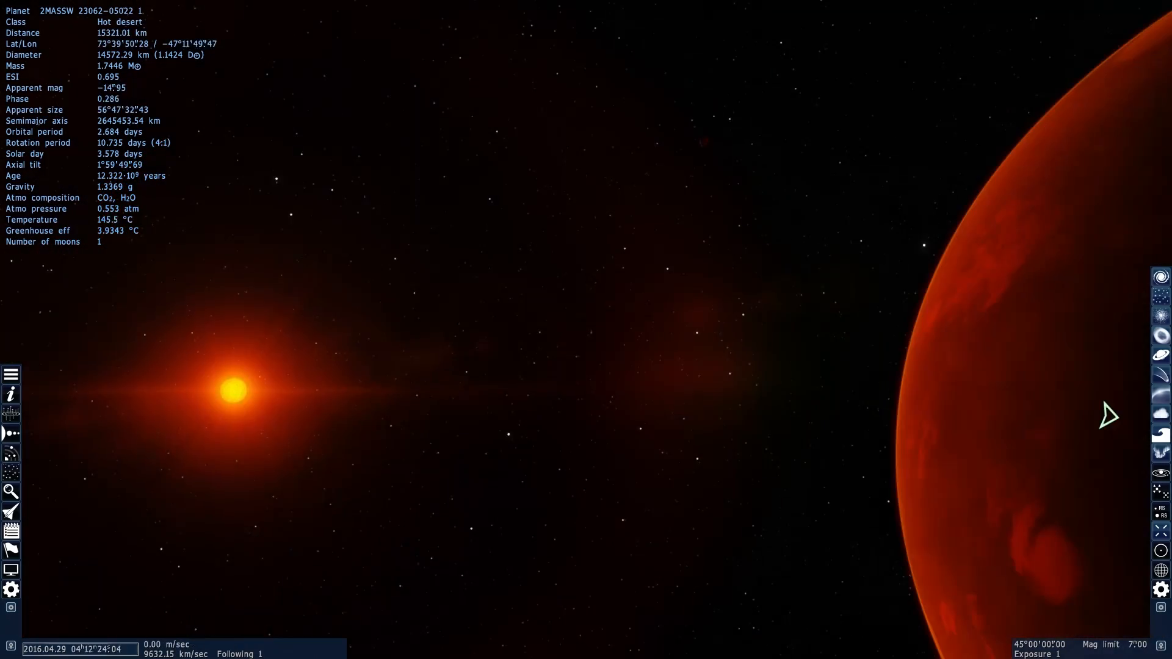
pyautogui.moveTo(1108, 416)
pyautogui.mouseDown(button='right')
pyautogui.moveTo(1127, 375)
pyautogui.moveTo(413, 385)
pyautogui.moveTo(595, 385)
pyautogui.moveTo(440, 501)
pyautogui.mouseUp(button='right')
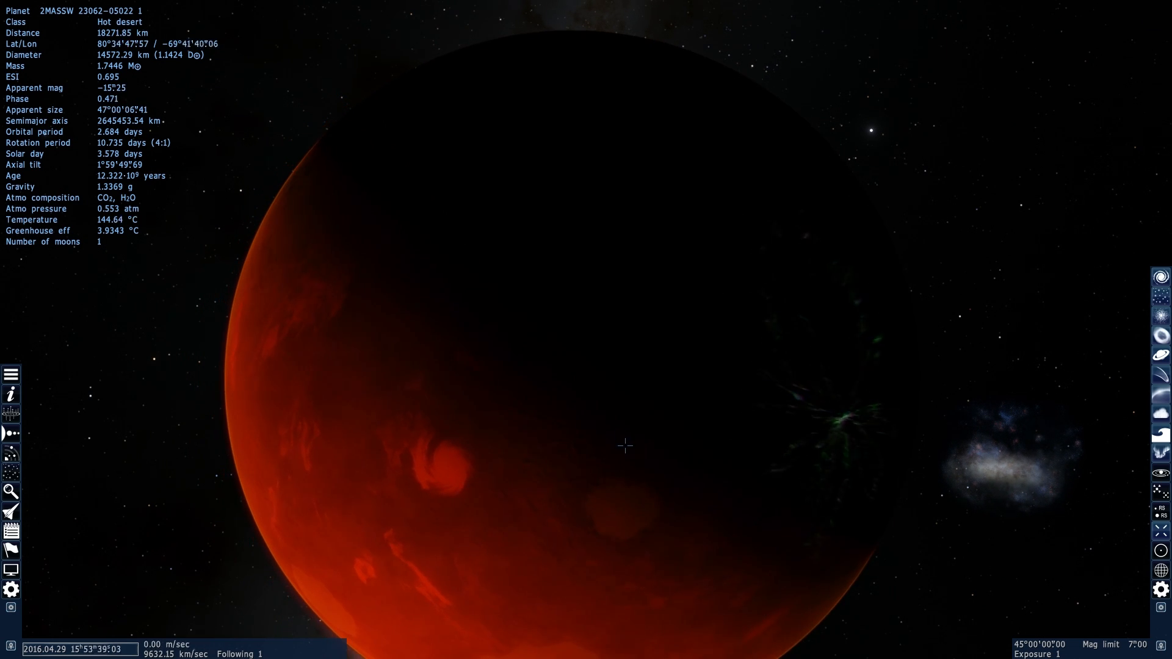
pyautogui.moveTo(818, 592); pyautogui.dragTo(549, 550, button='right')
pyautogui.scroll(-5, 653, 469)
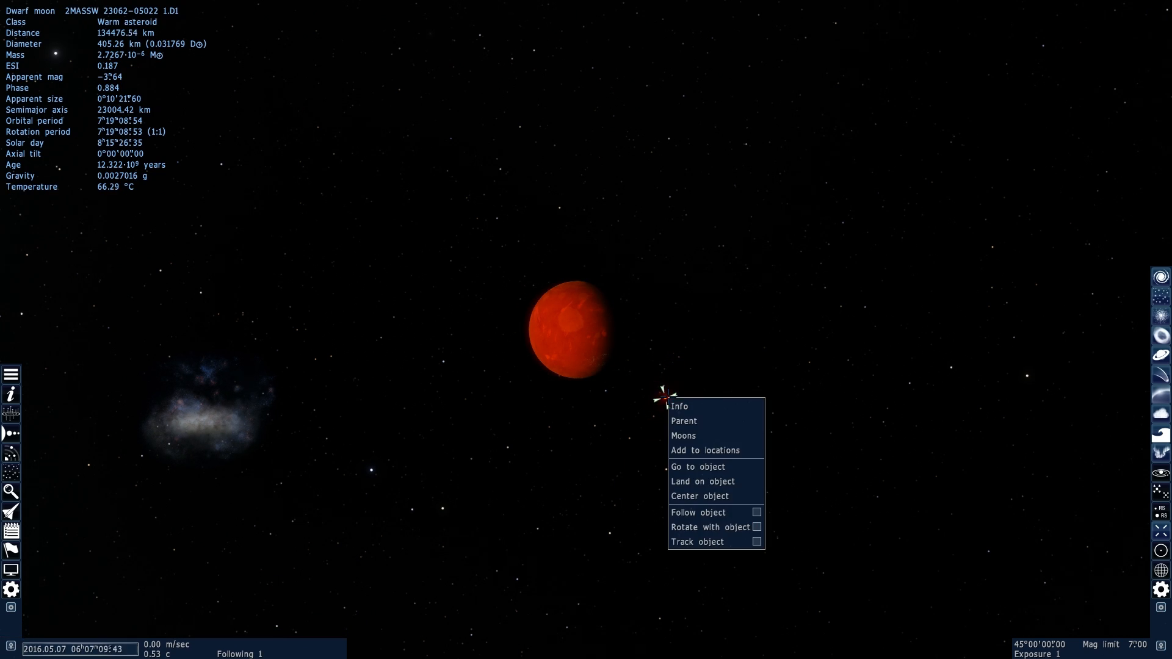
# Fly to dwarf moon 1.D1 with G and swing the view around it.
pyautogui.press('g')
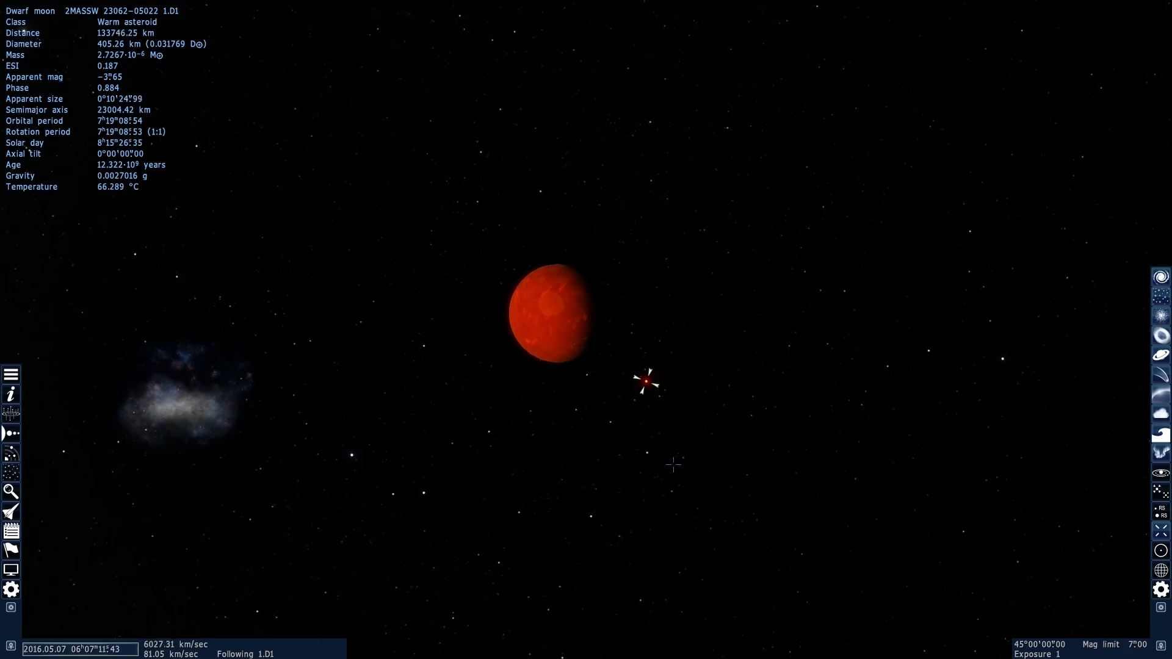
pyautogui.scroll(5, 616, 339)
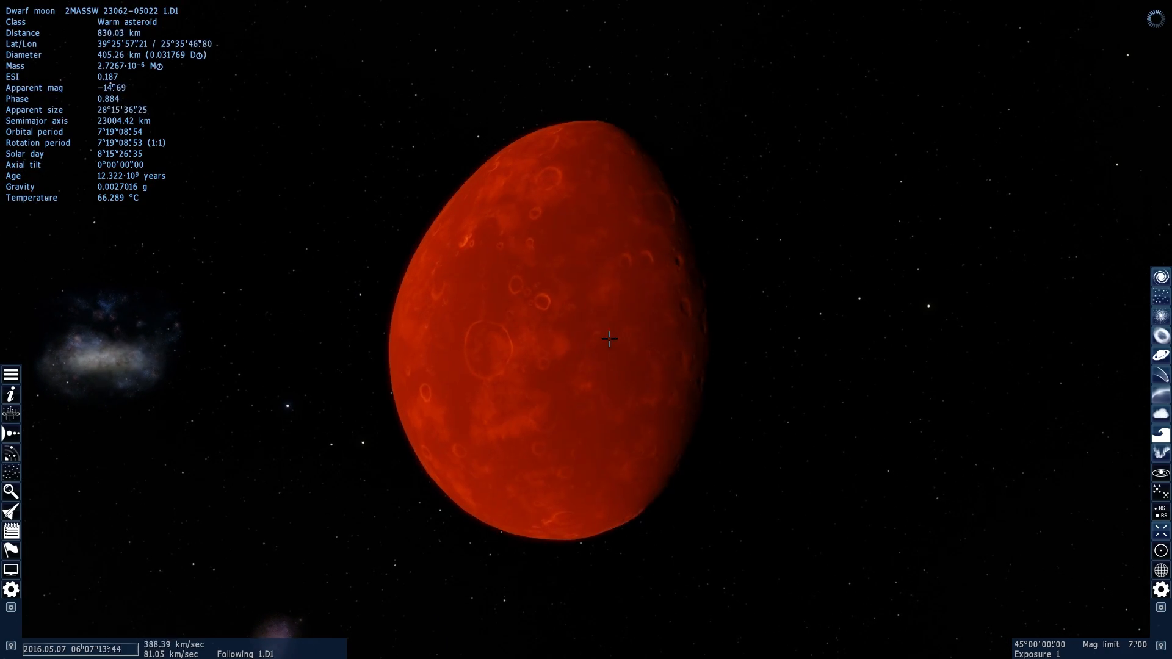
pyautogui.press('d')
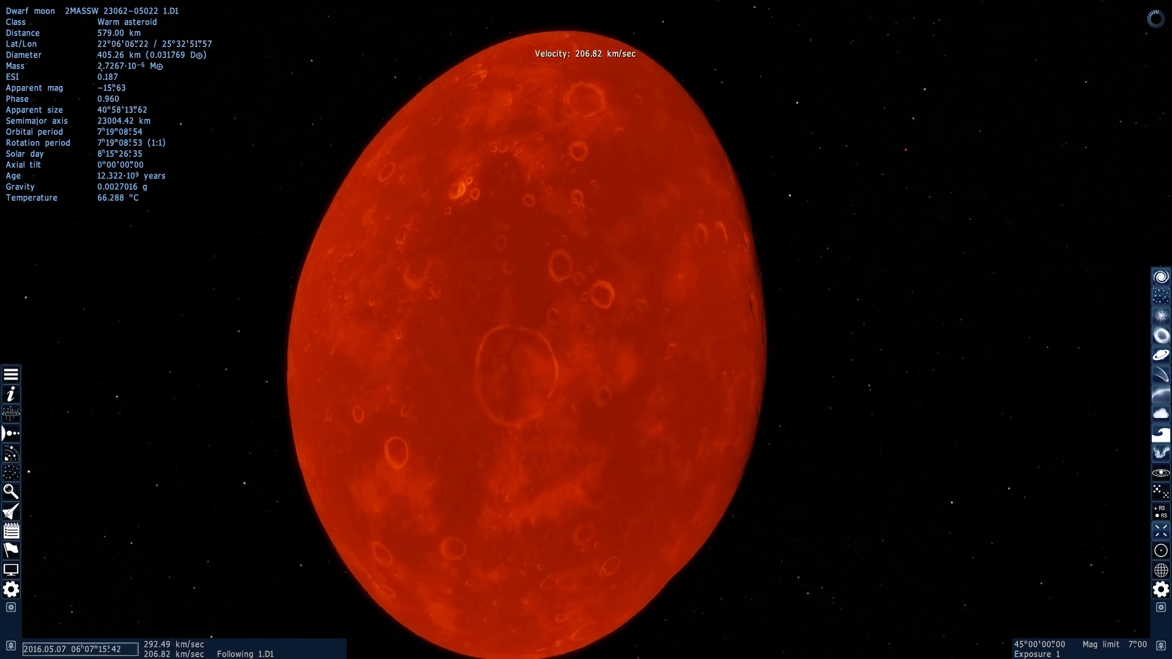
pyautogui.scroll(-5, 665, 392)
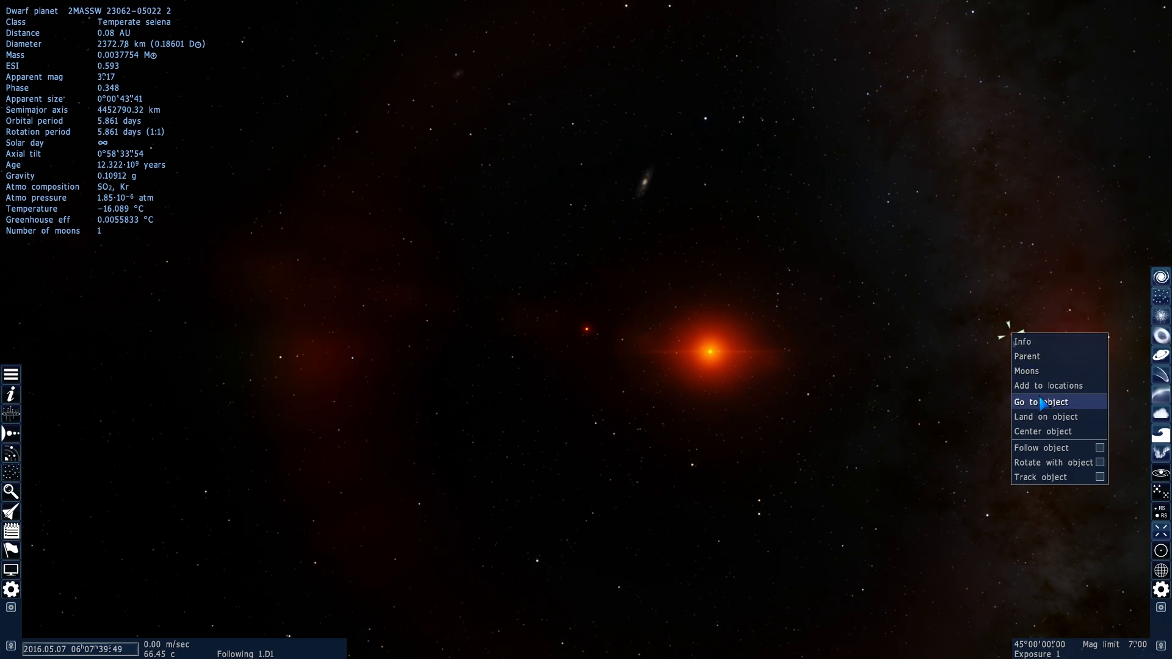
# Fly to dwarf planet 2, circle it and speed up the passage of time.
pyautogui.click(1041, 403)
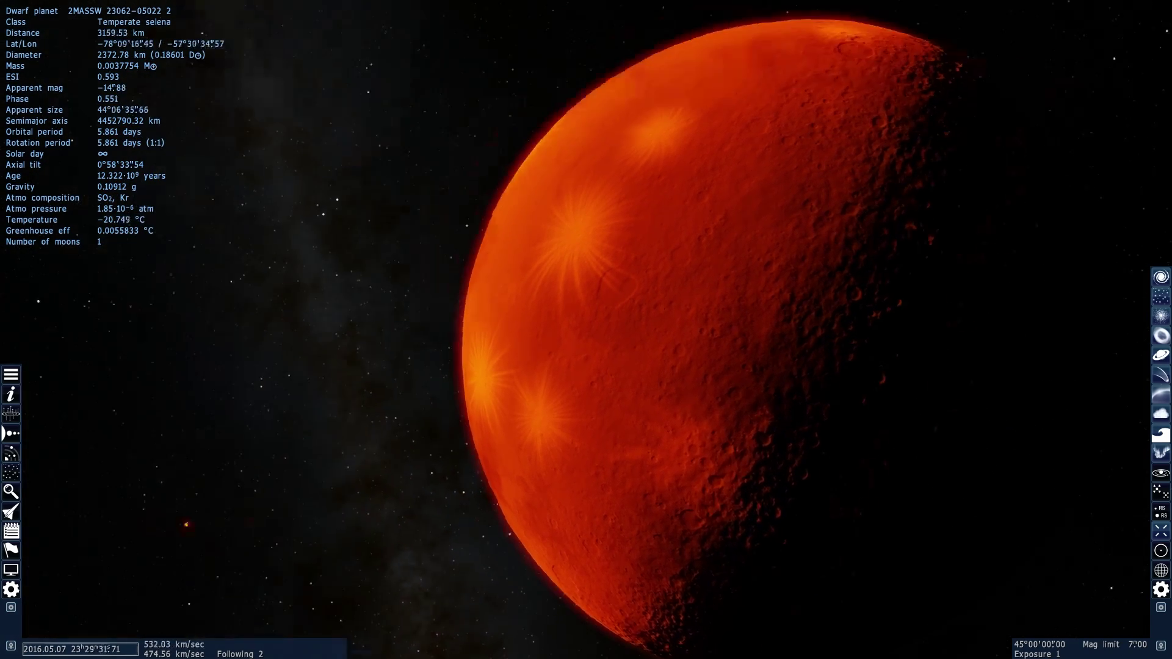
pyautogui.moveTo(642, 173)
pyautogui.mouseDown()
pyautogui.moveTo(1041, 490)
pyautogui.moveTo(672, 458)
pyautogui.moveTo(577, 297)
pyautogui.mouseUp()
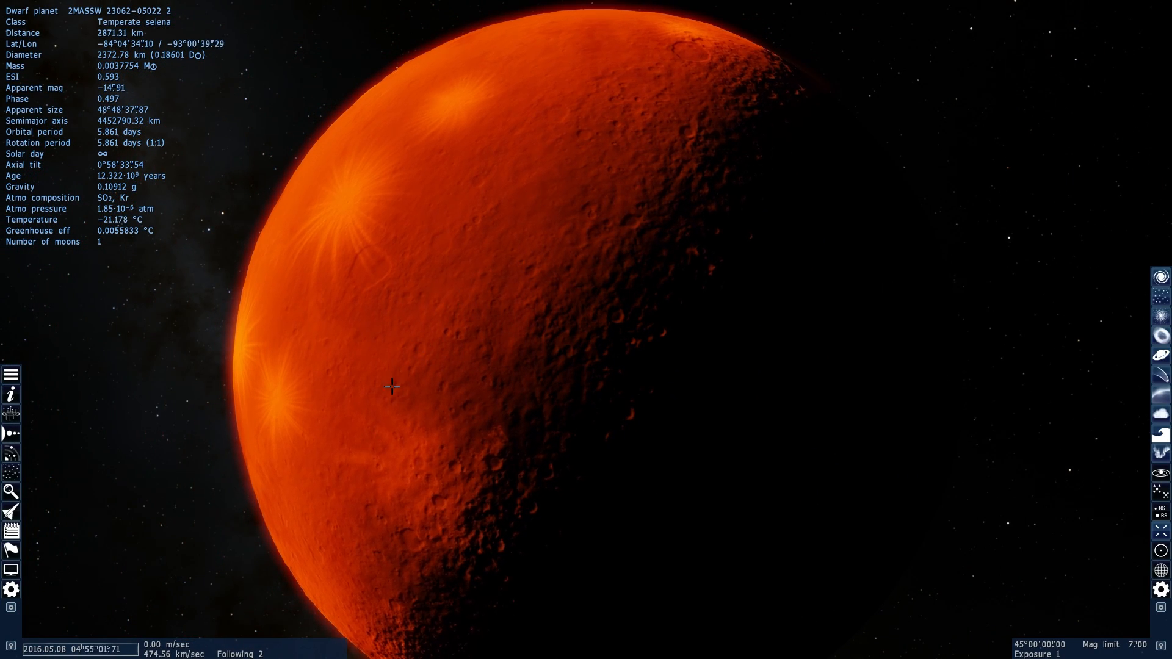
pyautogui.moveTo(457, 336); pyautogui.dragTo(309, 304)
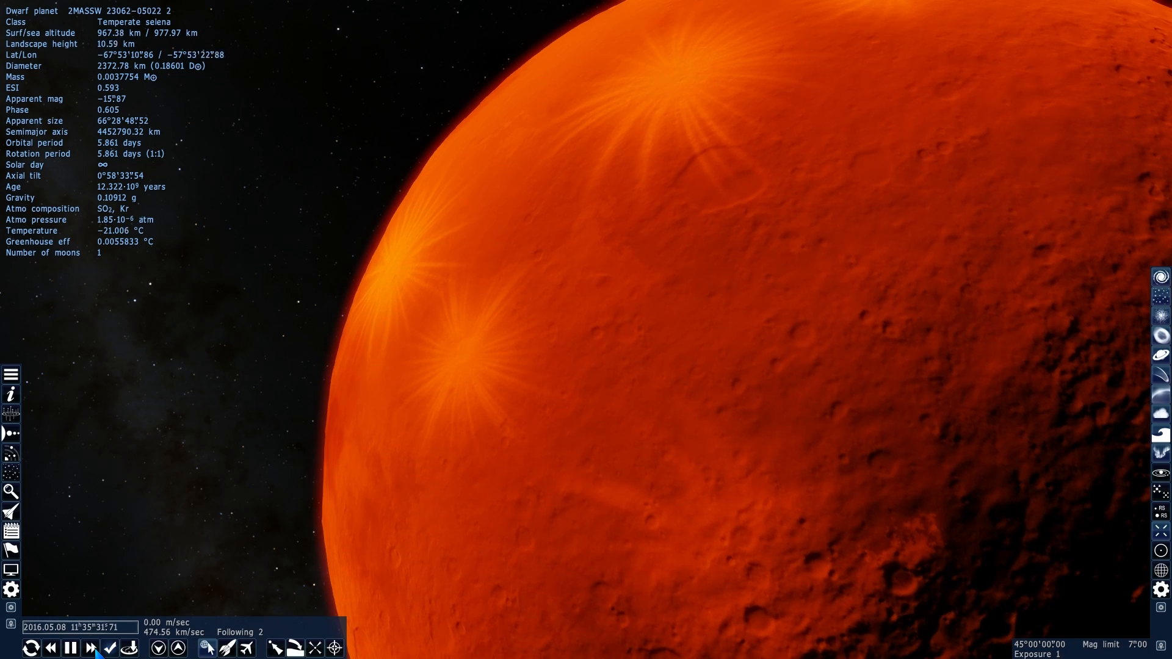
pyautogui.click(94, 648)
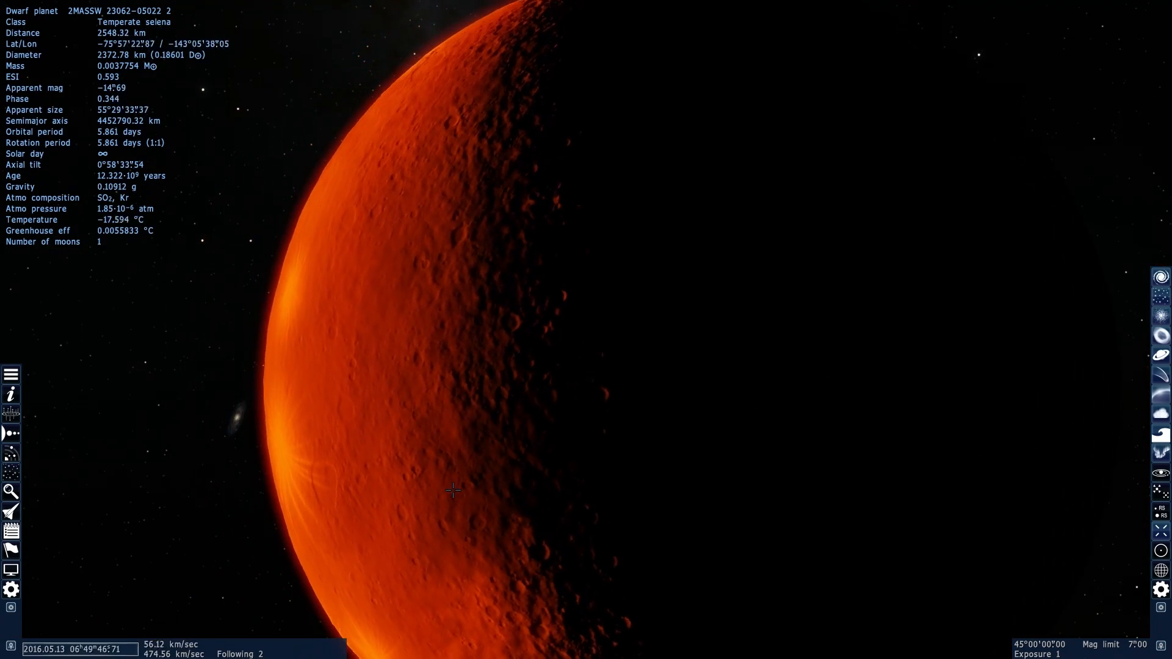
pyautogui.moveTo(453, 489)
pyautogui.mouseDown(button='right')
pyautogui.moveTo(394, 430)
pyautogui.moveTo(353, 533)
pyautogui.mouseUp(button='right')
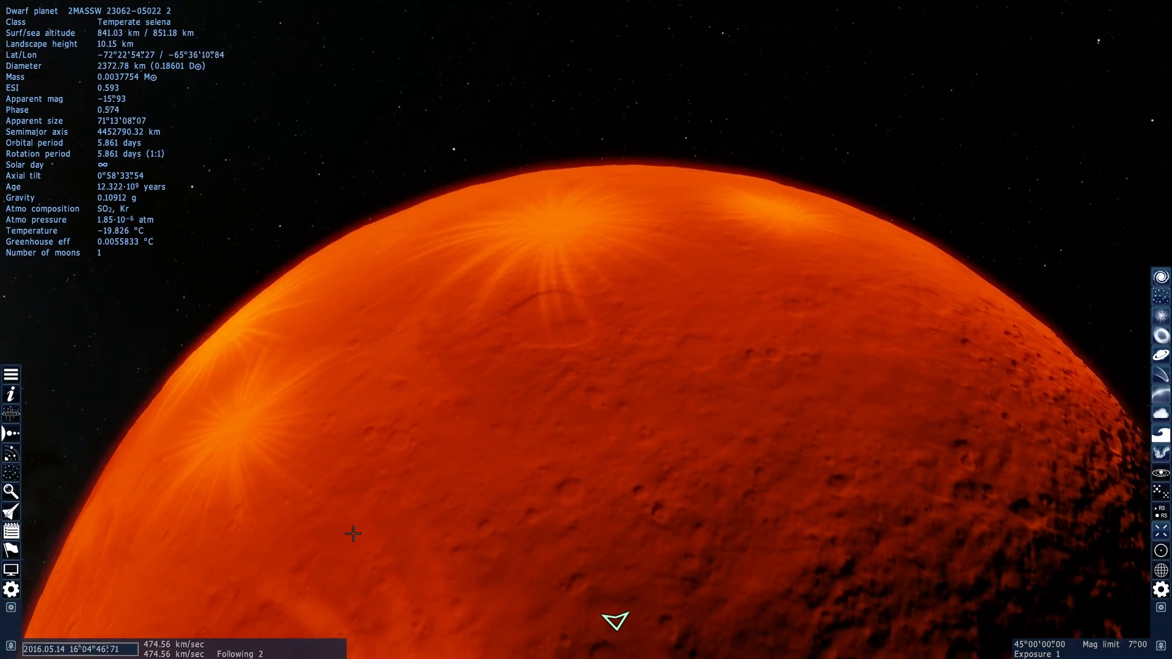
pyautogui.scroll(-3, 353, 534)
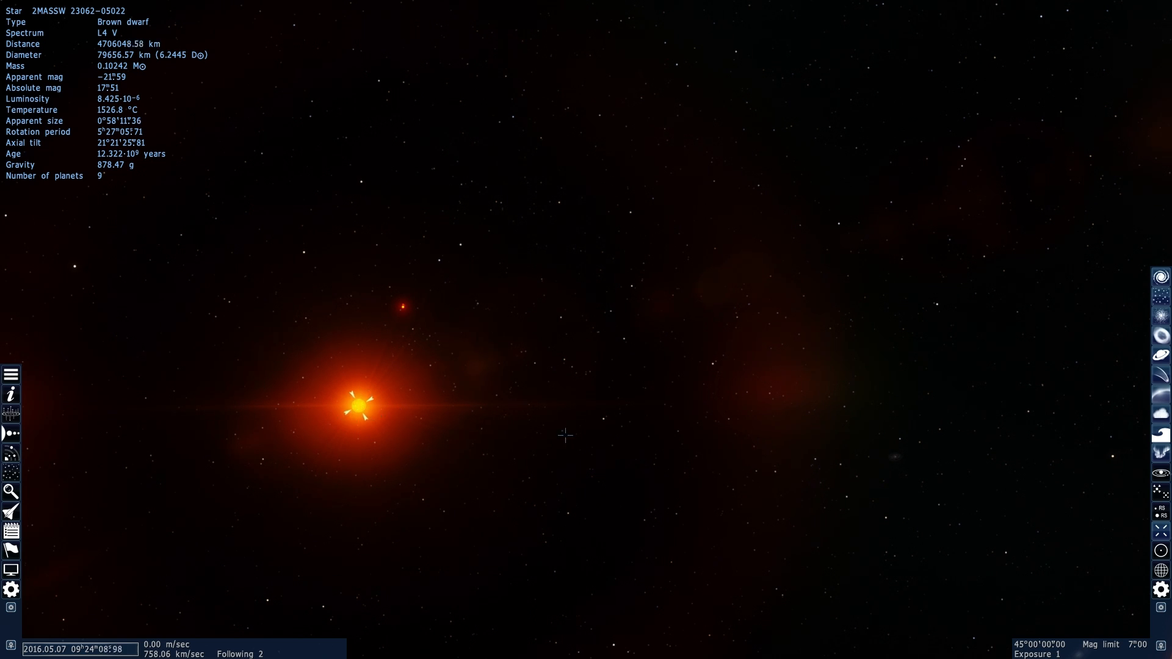
# Turn to dwarf planet 2, back off until its whole disc fits, and swing around it.
pyautogui.moveTo(568, 435); pyautogui.dragTo(696, 422)
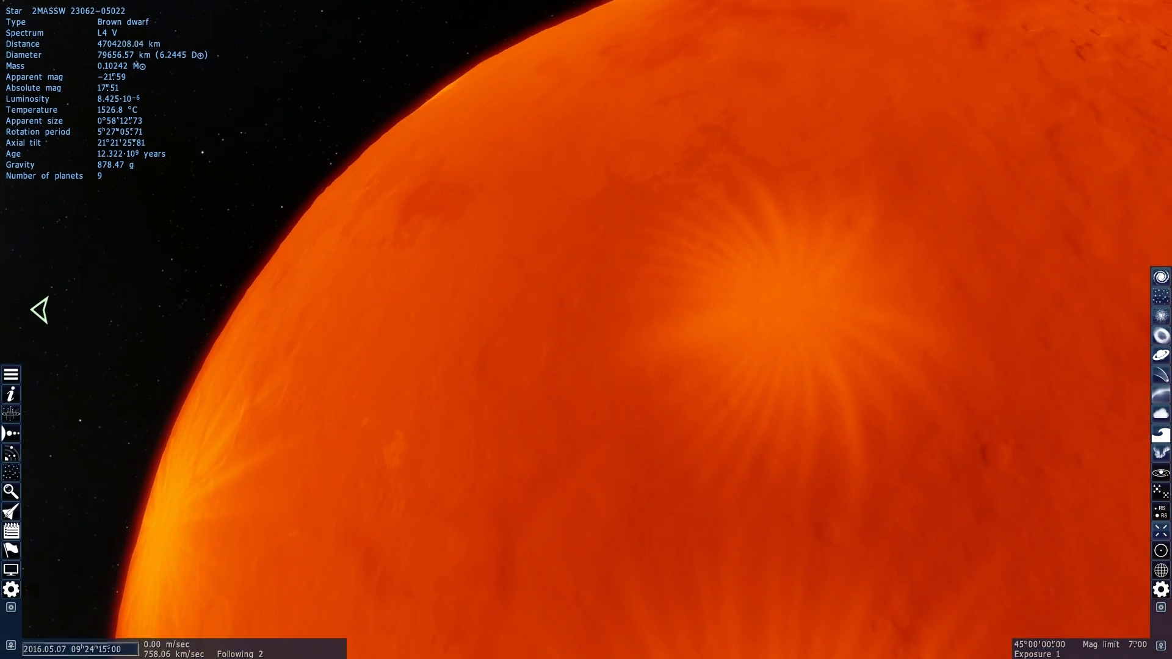
pyautogui.press('s')
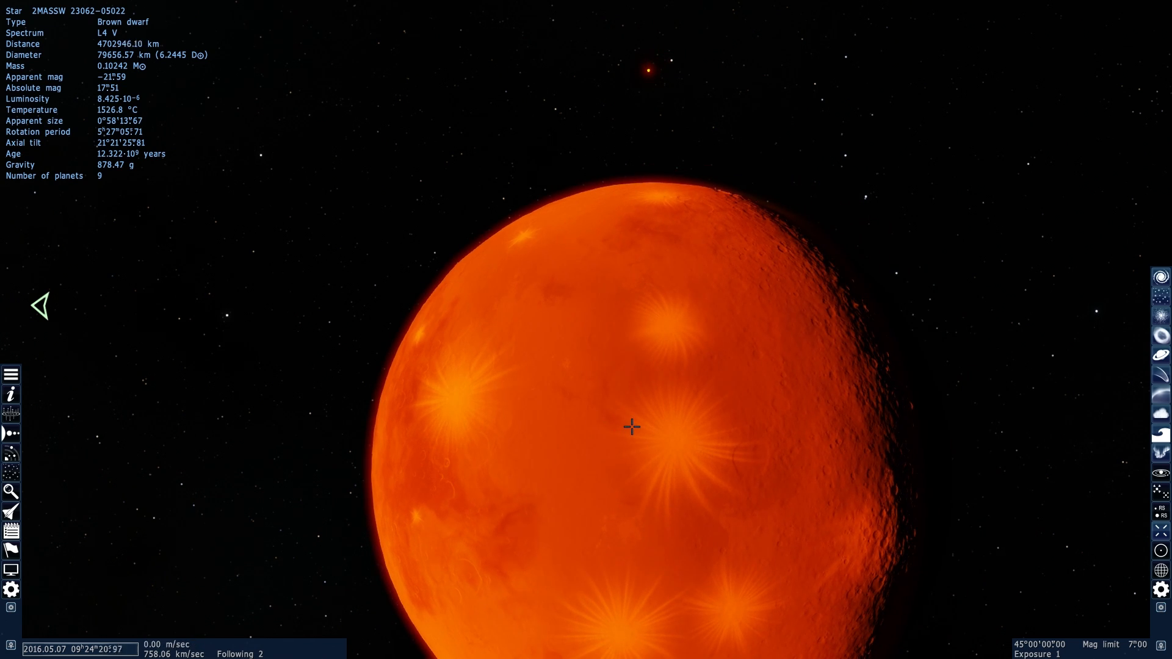
pyautogui.moveTo(632, 426); pyautogui.dragTo(513, 302, button='right')
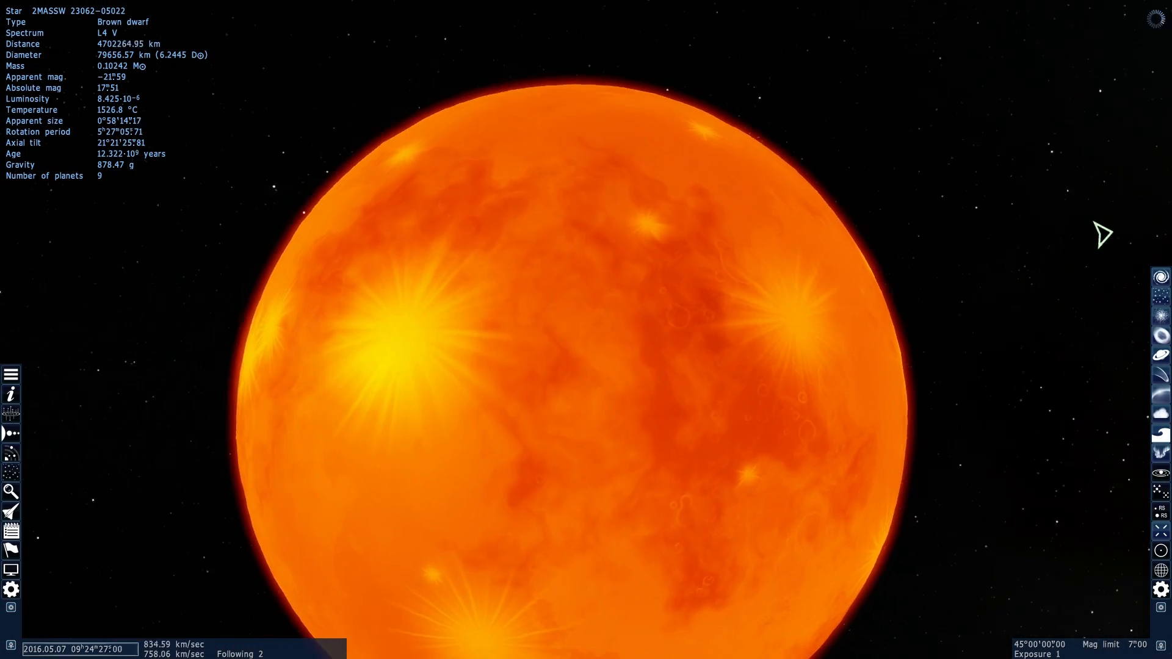
pyautogui.scroll(2, 662, 422)
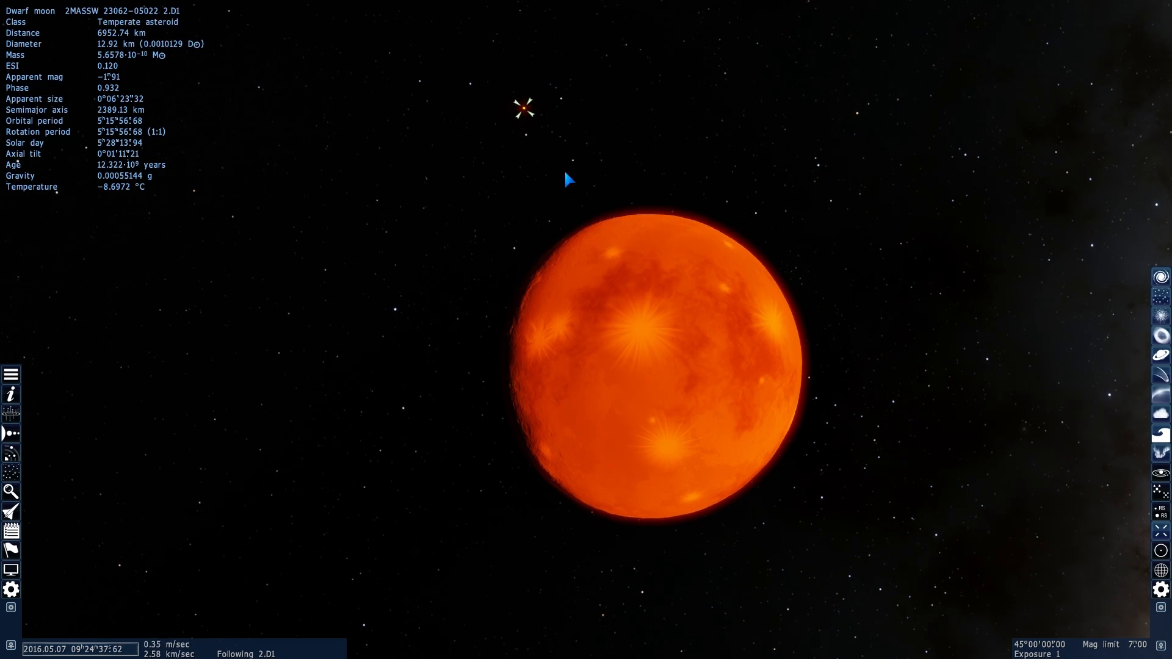
# Fly to moon 2.D1 with G and orbit it at low altitude.
pyautogui.press('g')
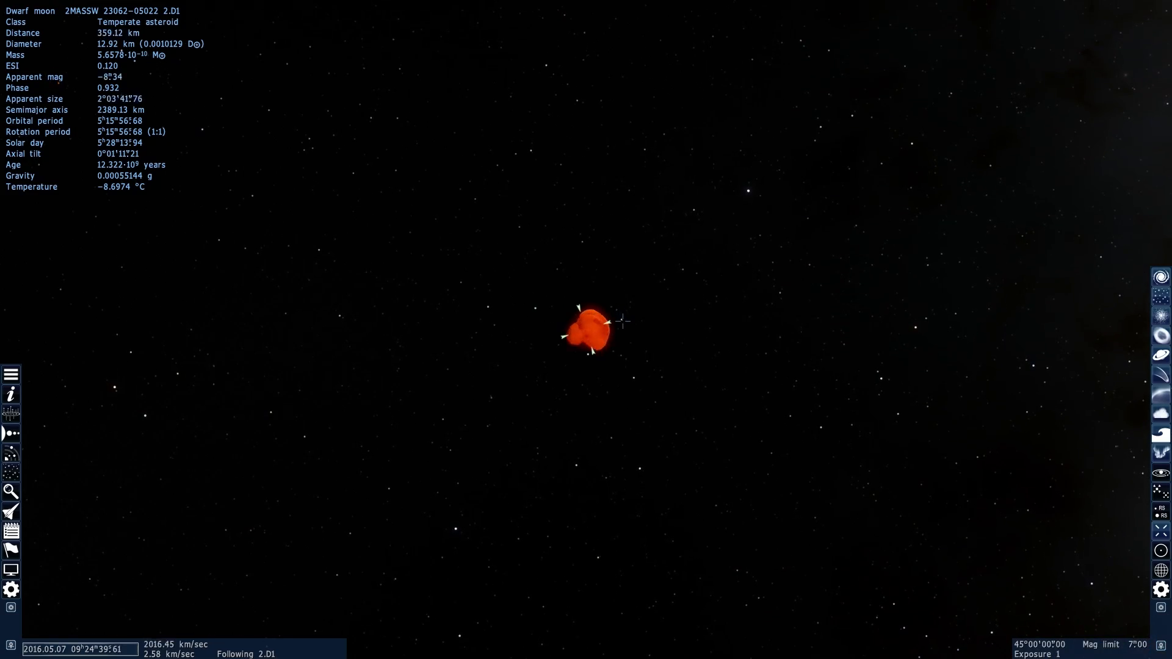
pyautogui.scroll(3, 622, 320)
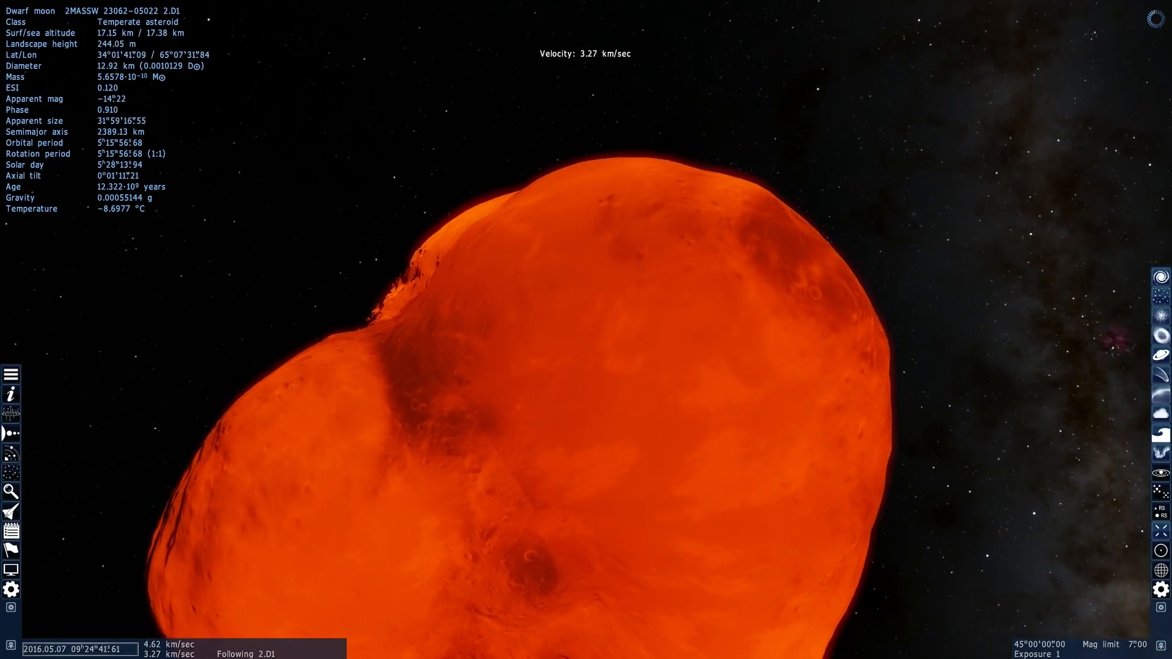
pyautogui.moveTo(587, 331); pyautogui.dragTo(495, 330, button='right')
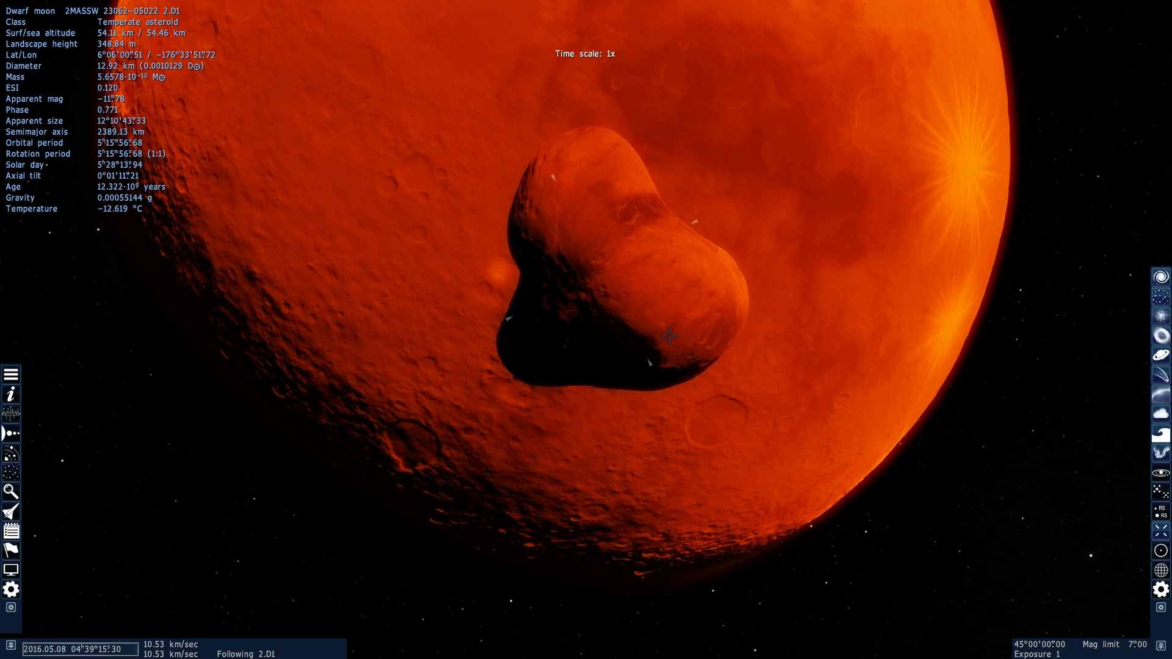
pyautogui.scroll(-5, 655, 333)
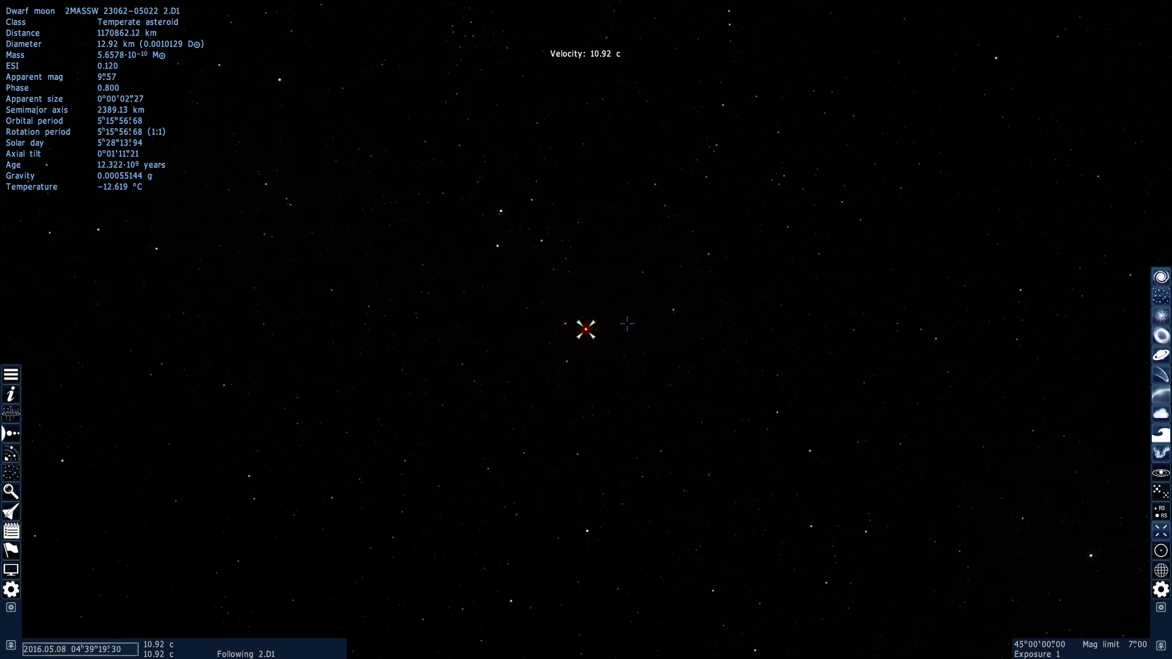
pyautogui.press('o')
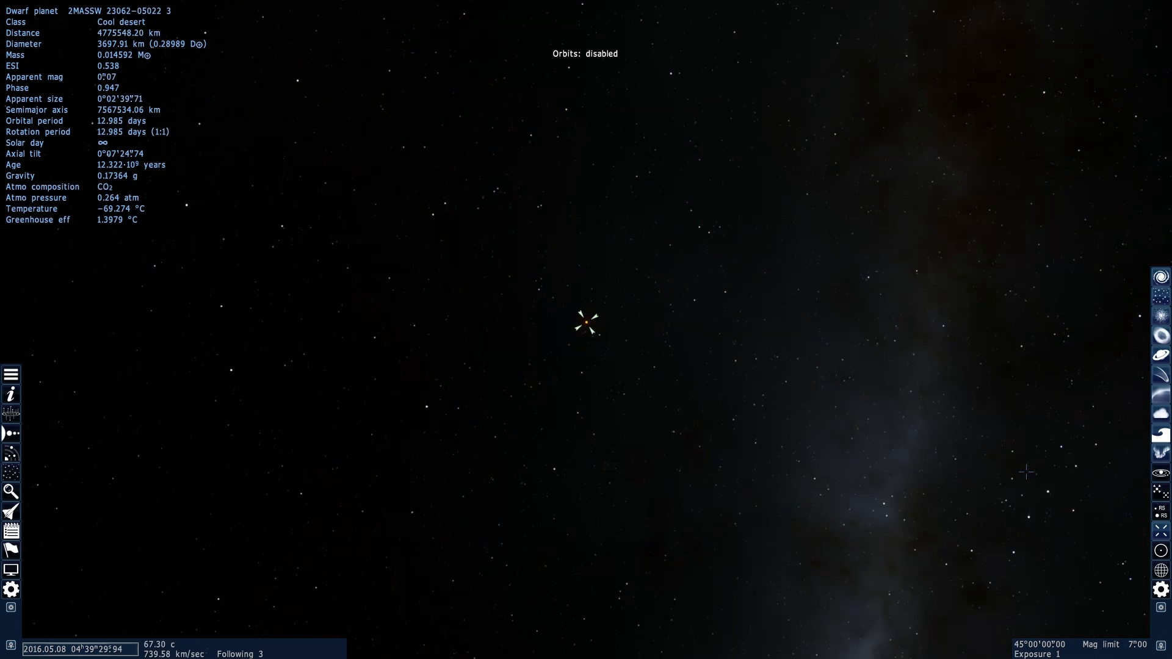
pyautogui.press('g')
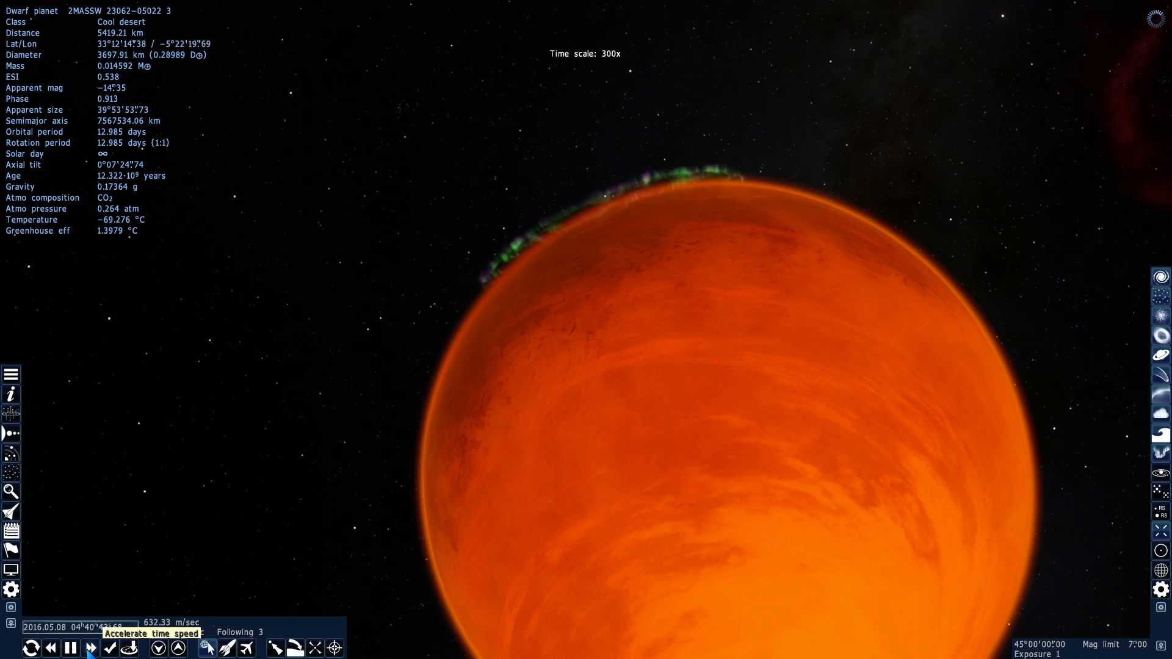
pyautogui.click(91, 648)
pyautogui.click(90, 648)
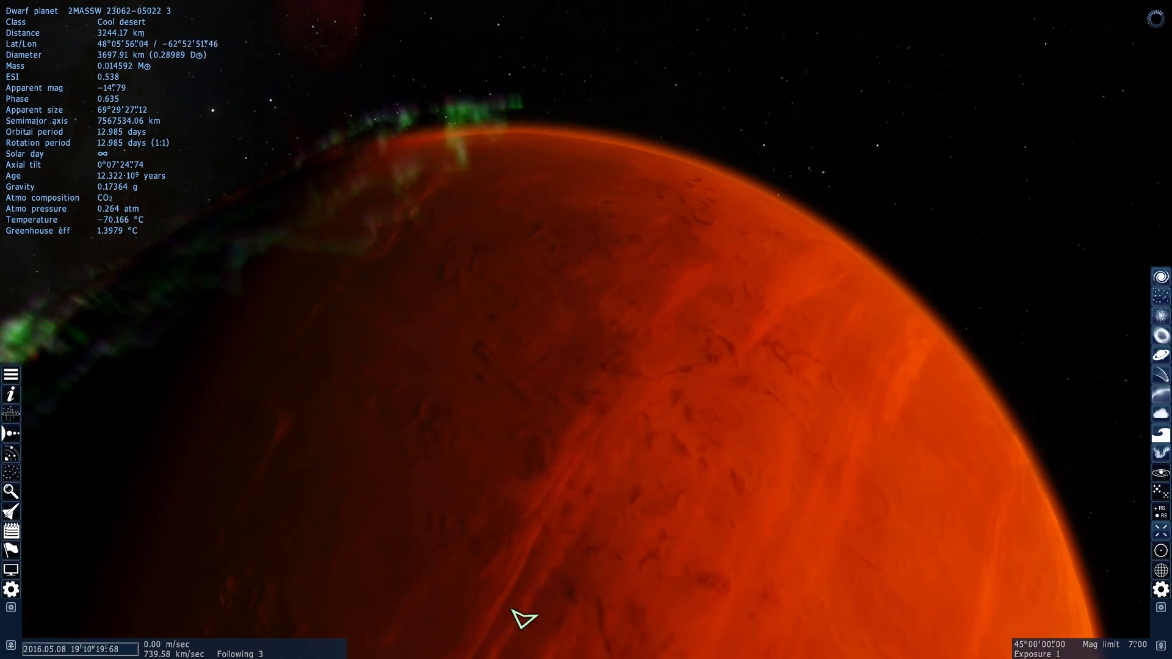
pyautogui.scroll(-3, 518, 619)
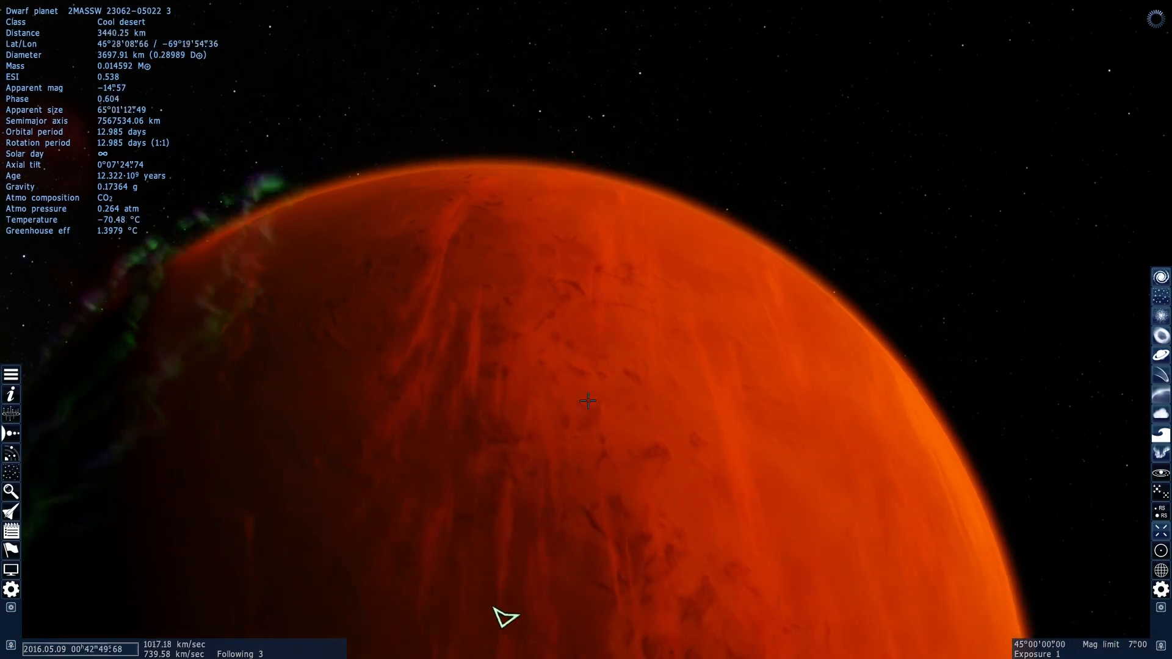
pyautogui.scroll(3, 586, 330)
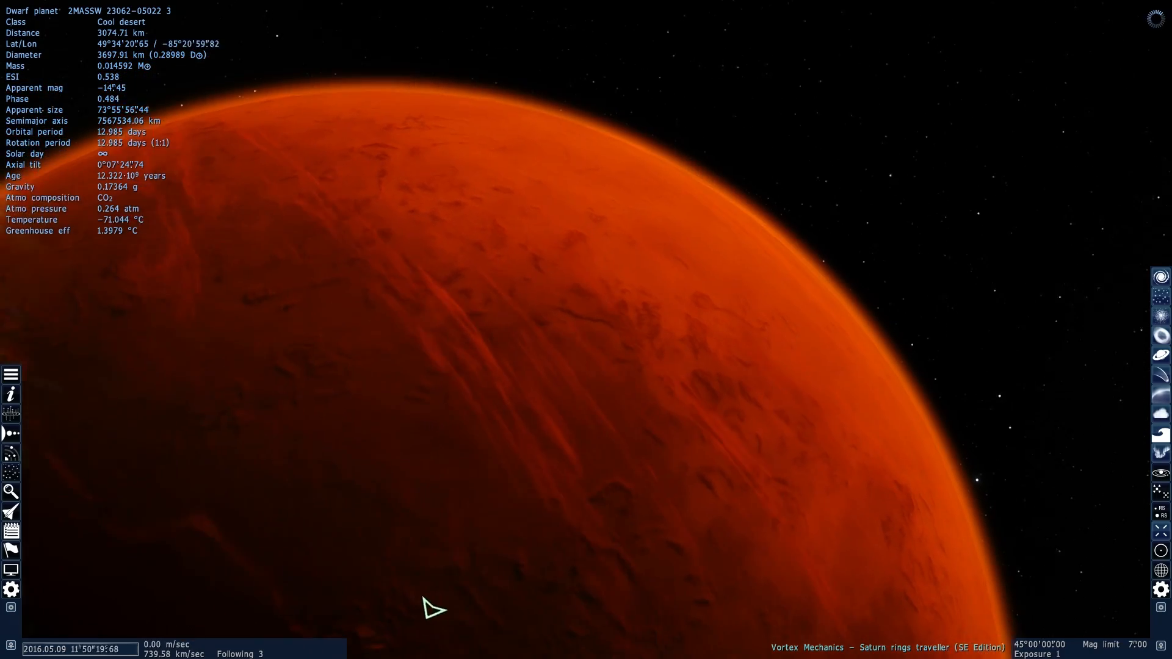
pyautogui.scroll(2, 464, 613)
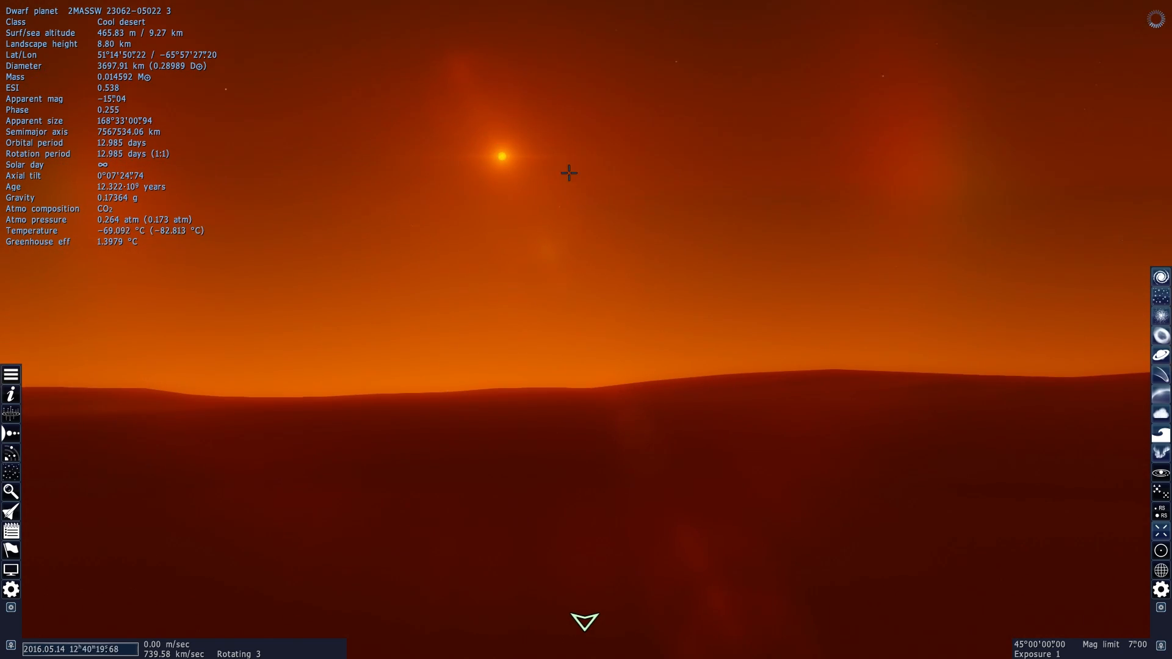
pyautogui.scroll(3, 655, 392)
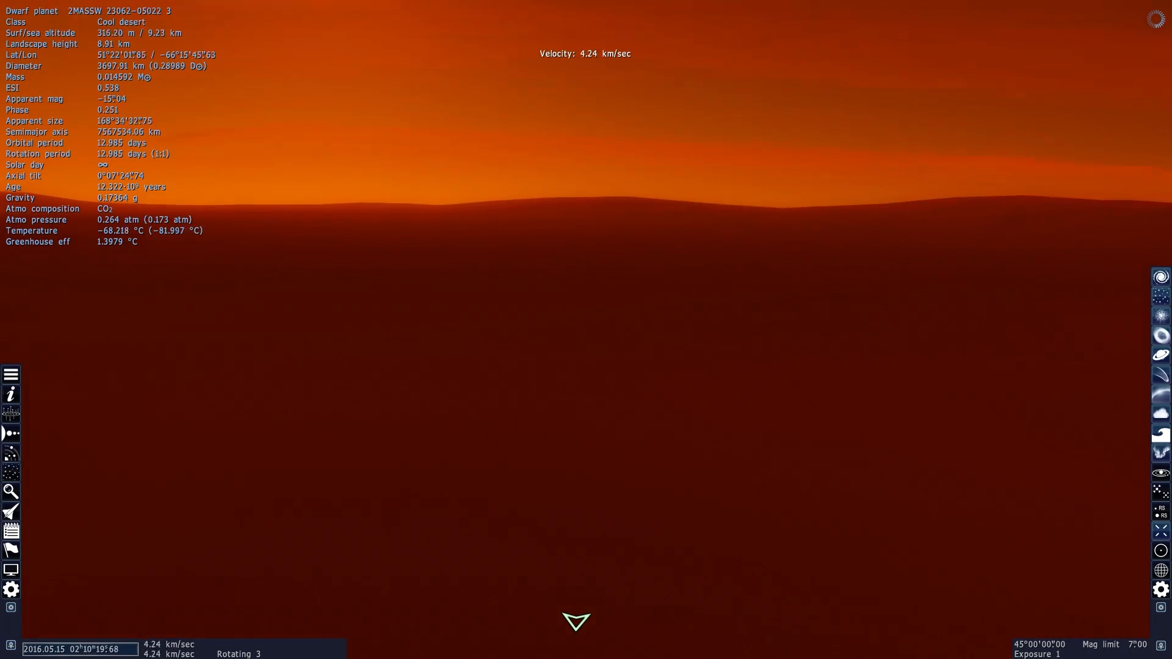
pyautogui.scroll(-5, 655, 392)
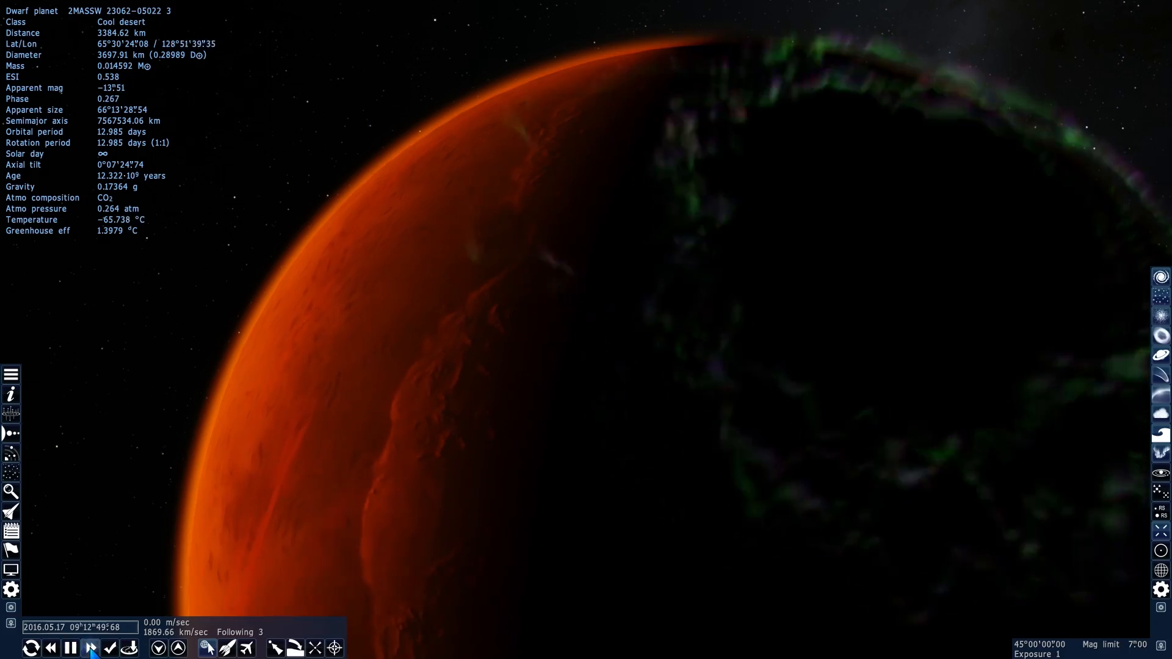
# Accelerate time further and swing the view around the red planet to watch it turn.
pyautogui.click(92, 648)
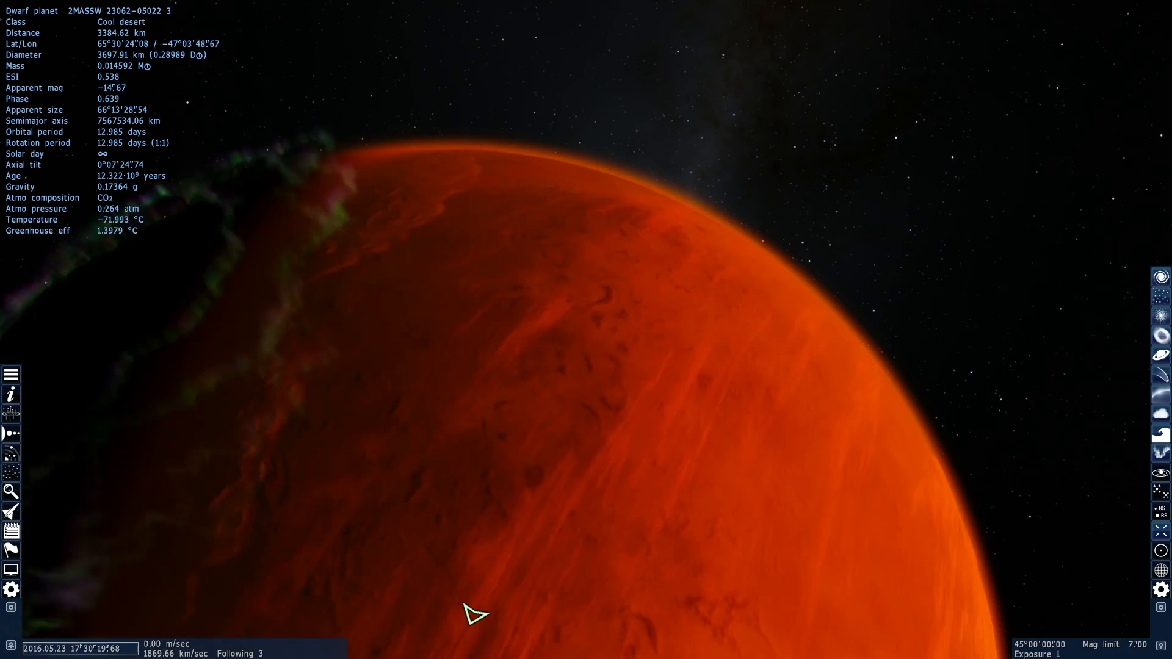
pyautogui.scroll(-3, 413, 607)
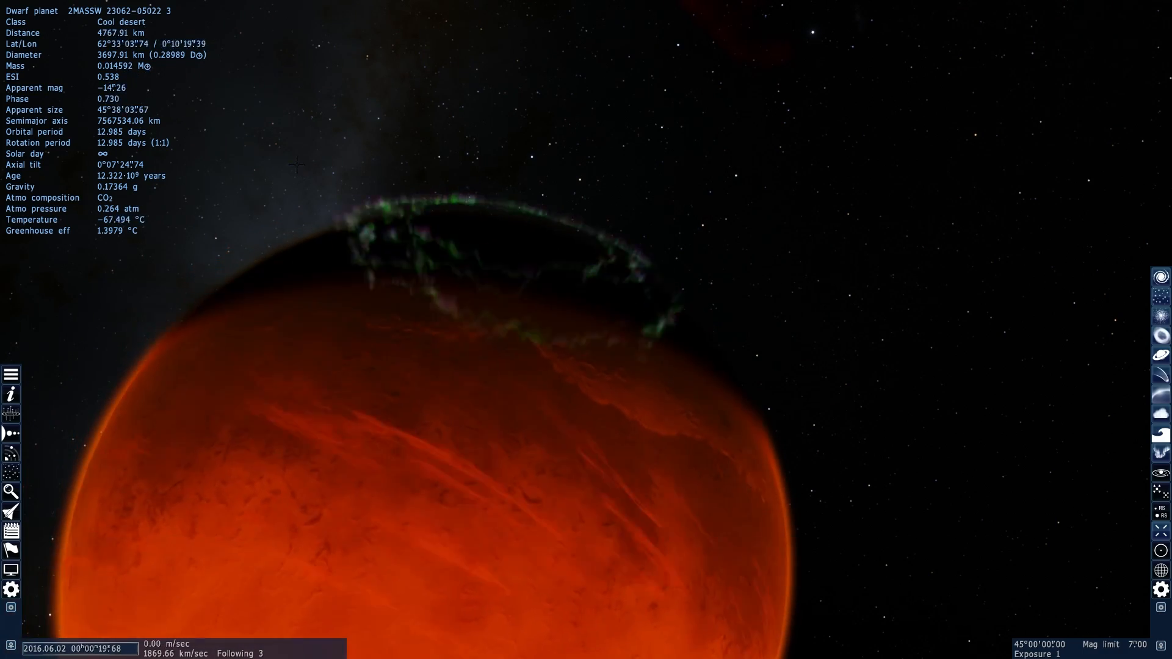
pyautogui.scroll(-2, 33, 187)
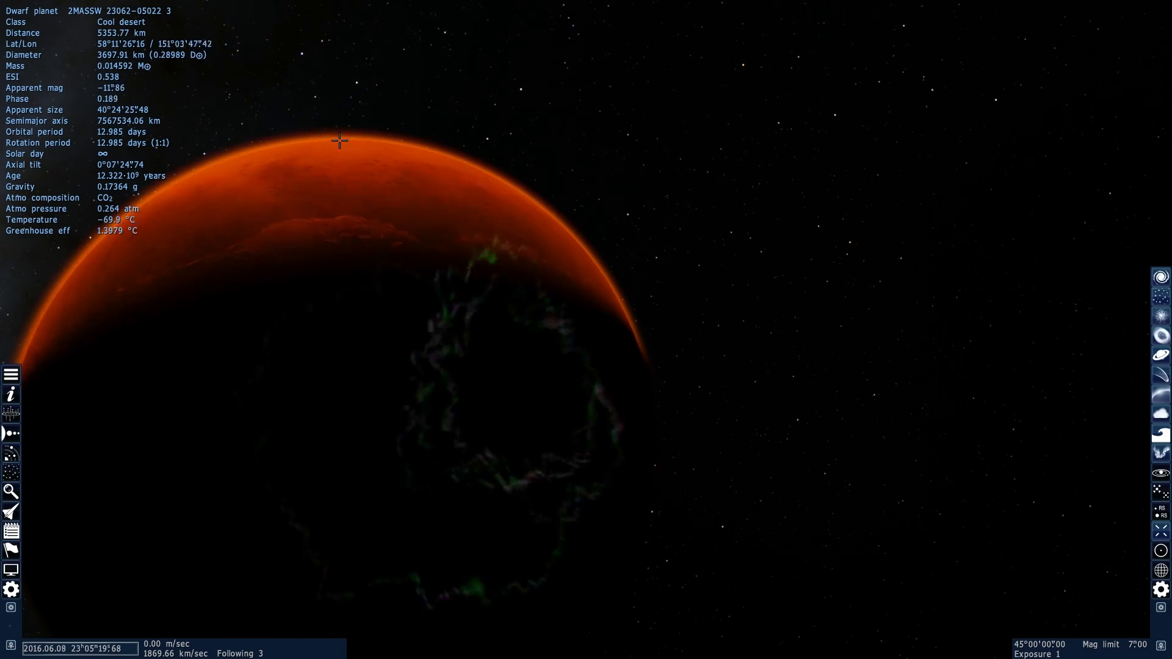
pyautogui.scroll(2, 355, 143)
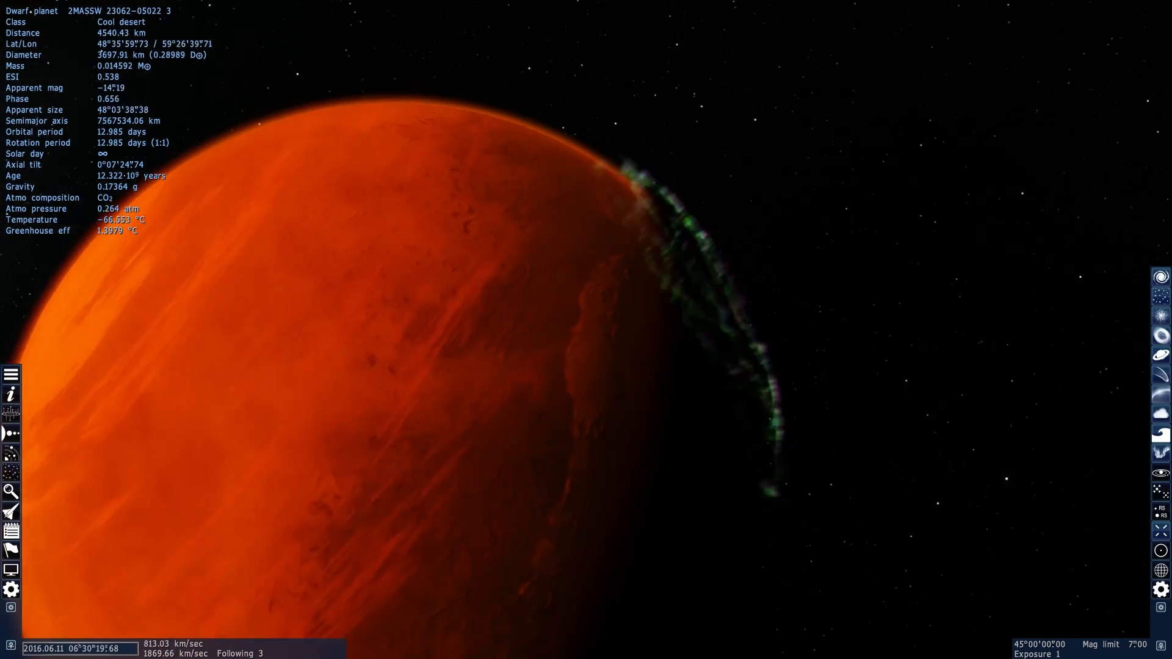
pyautogui.scroll(-2, 523, 246)
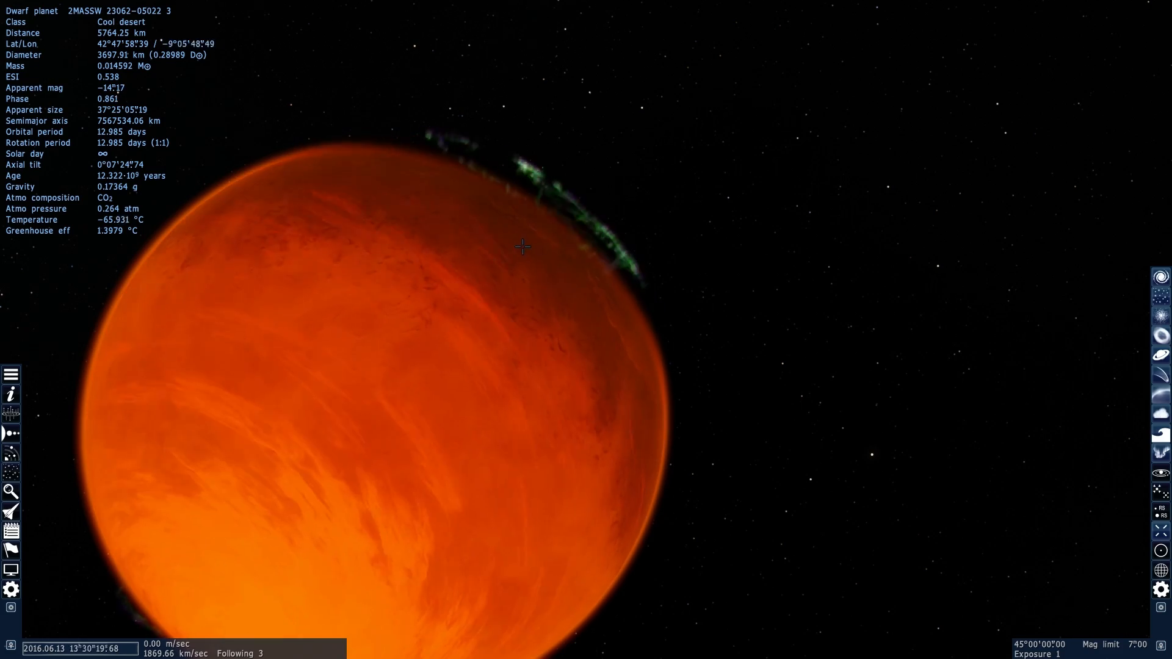
pyautogui.moveTo(523, 245); pyautogui.dragTo(46, 377)
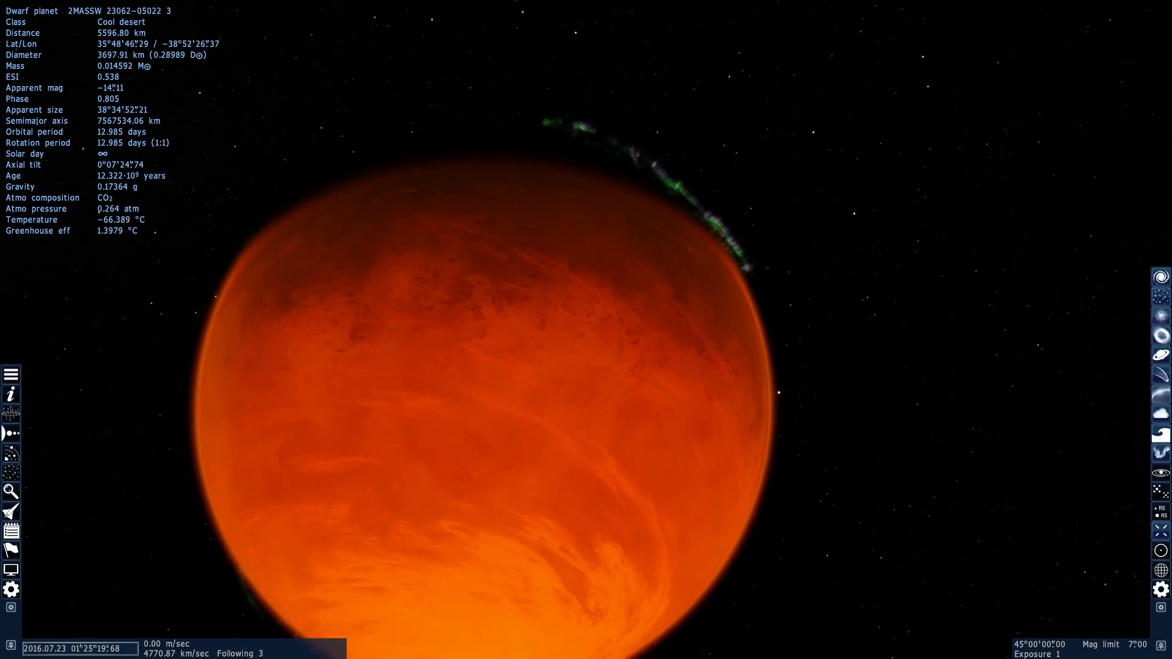
pyautogui.scroll(-5, 586, 330)
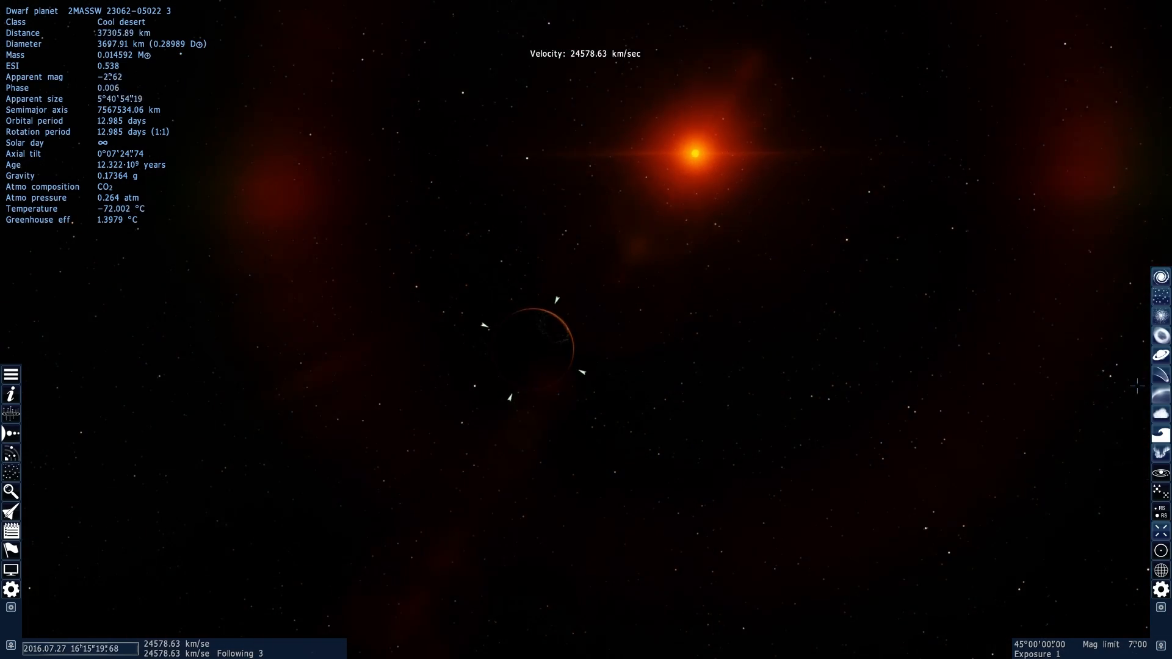
# Show the system's orbit lines and pull back to frame the planet's orbital path.
pyautogui.hotkey('ctrl', 'o')
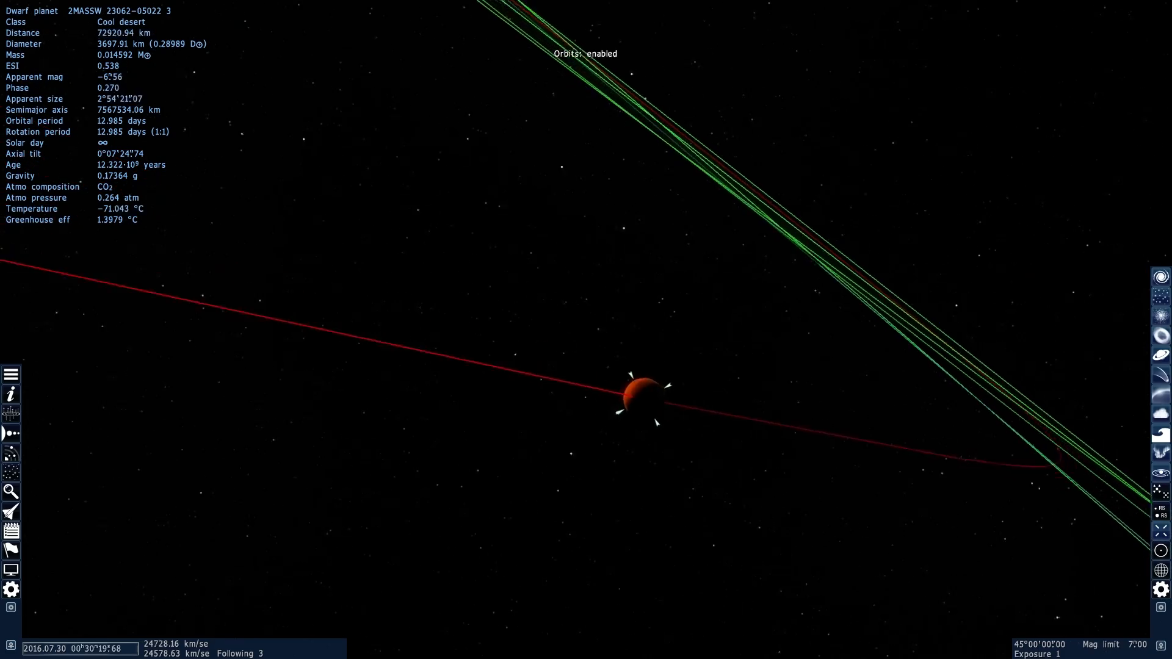
pyautogui.scroll(-3, 586, 329)
pyautogui.scroll(-2, 586, 329)
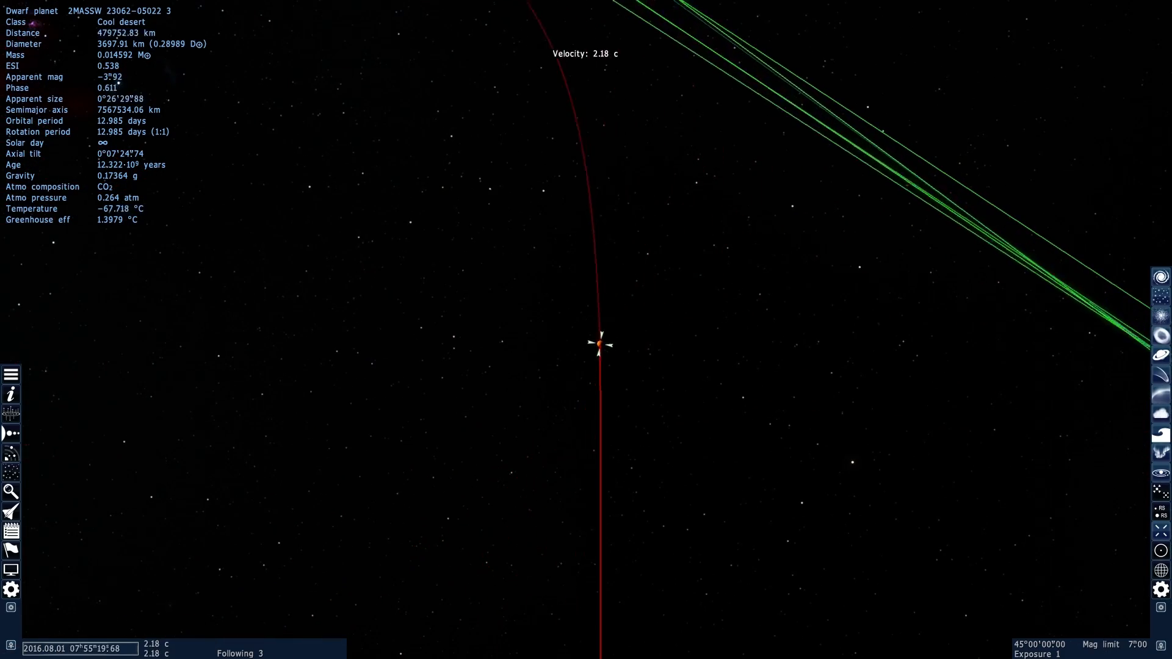
pyautogui.scroll(-2, 689, 383)
pyautogui.scroll(-2, 689, 383)
pyautogui.scroll(-2, 689, 383)
pyautogui.scroll(-2, 689, 382)
pyautogui.scroll(-2, 689, 382)
pyautogui.scroll(-2, 688, 382)
pyautogui.scroll(-2, 688, 382)
pyautogui.scroll(-2, 689, 382)
pyautogui.scroll(-2, 689, 382)
pyautogui.scroll(-2, 688, 382)
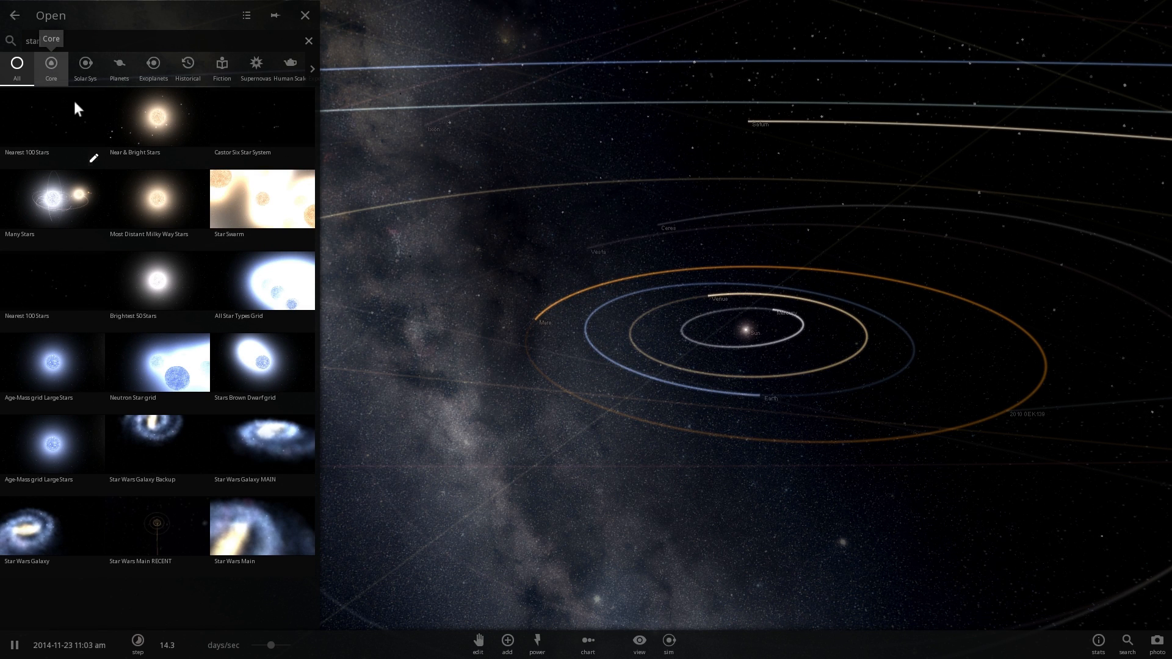
# Load the Near & Bright Stars simulation and select Alpha Centauri A to show its details.
pyautogui.click(149, 116)
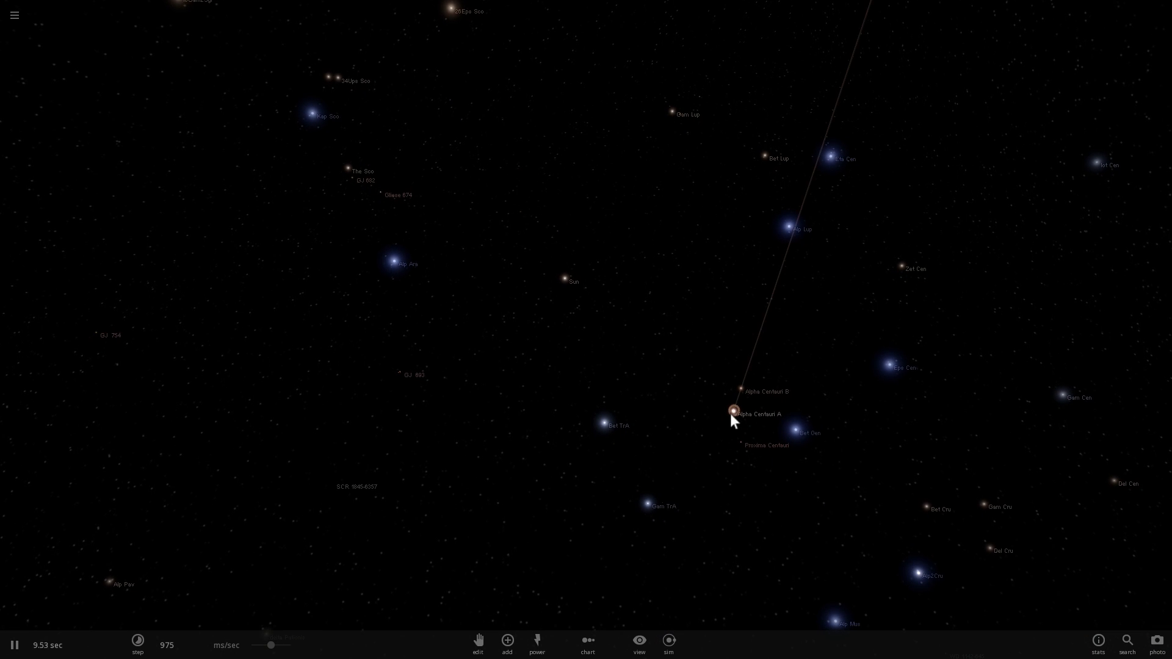
pyautogui.click(732, 413)
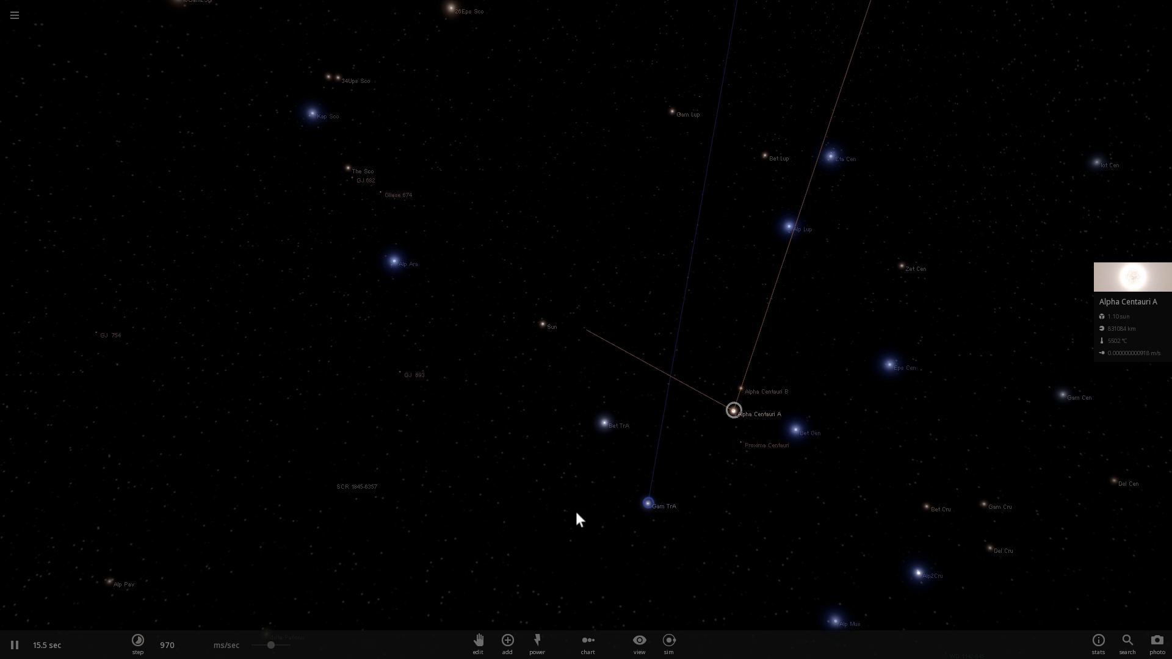
# Enter edit mode around Alpha Centauri A, tilt the grid view and bring up the Add catalogue.
pyautogui.click(478, 644)
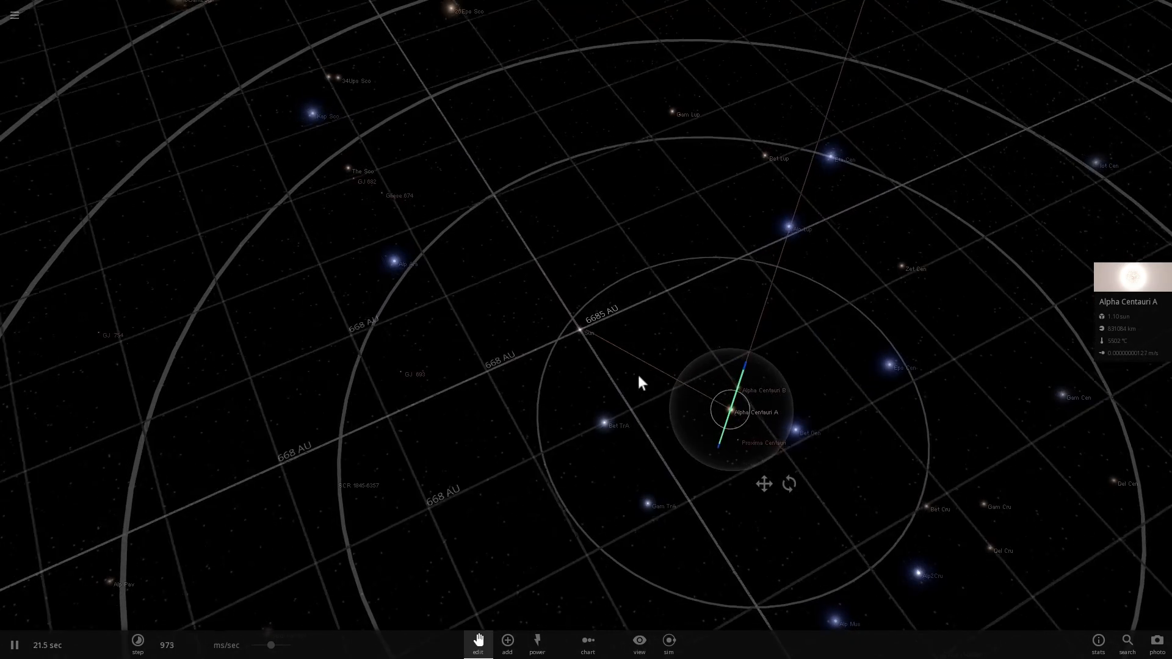
pyautogui.moveTo(549, 401); pyautogui.dragTo(610, 483)
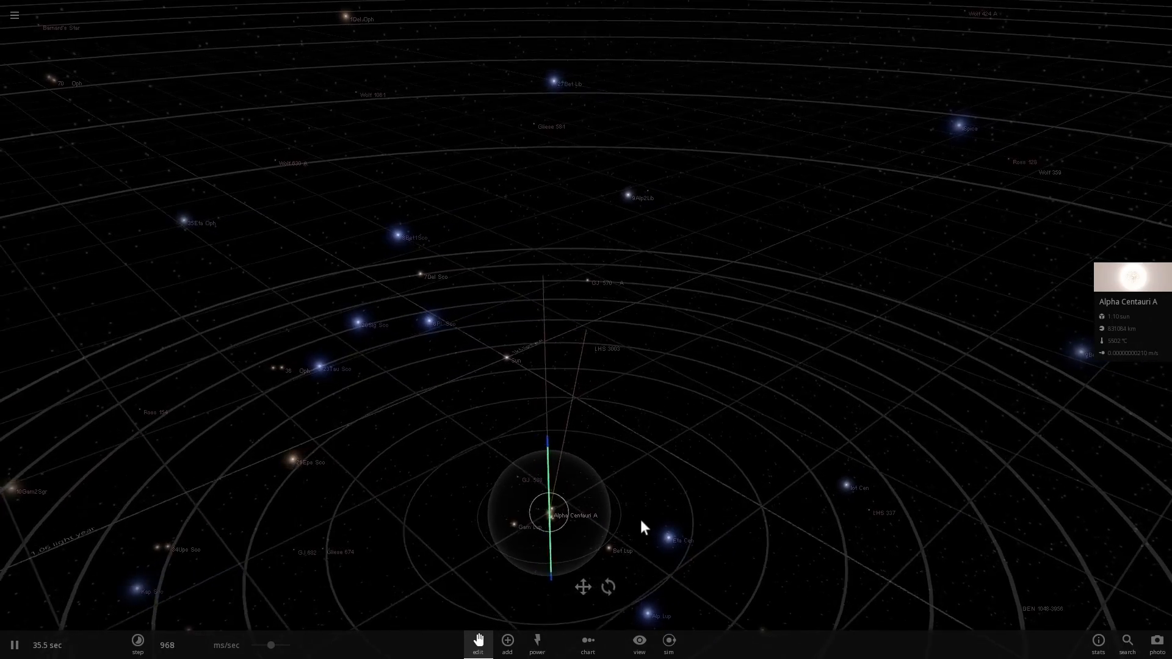
pyautogui.click(510, 642)
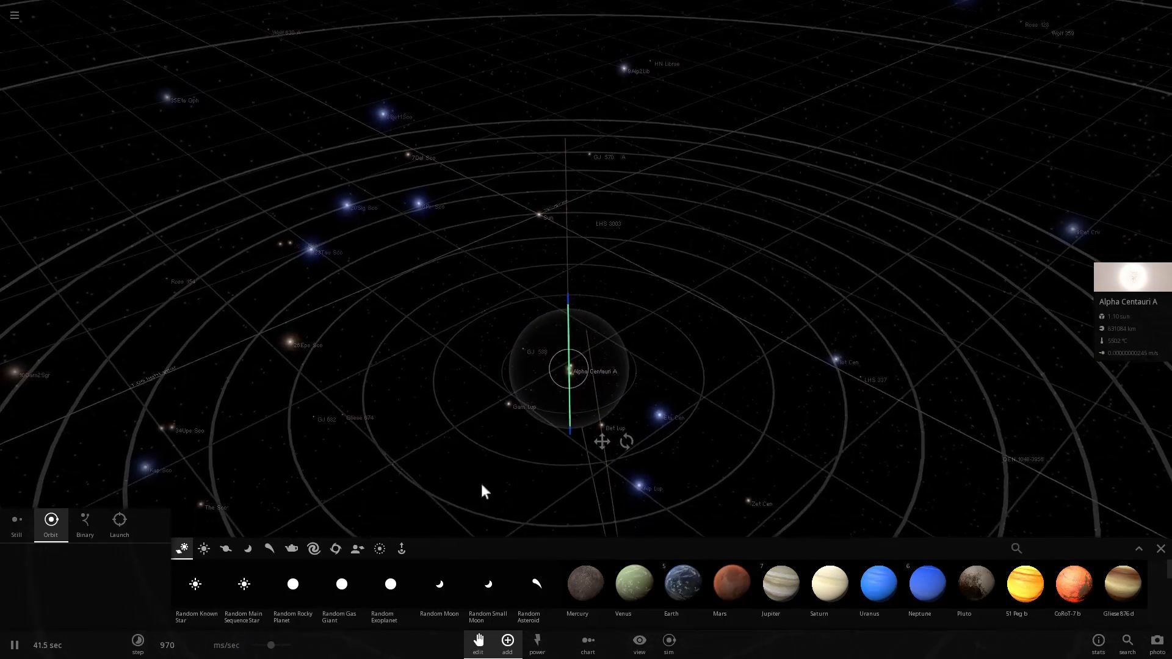
# Switch the Add catalogue from Stars to the Planets category.
pyautogui.click(212, 552)
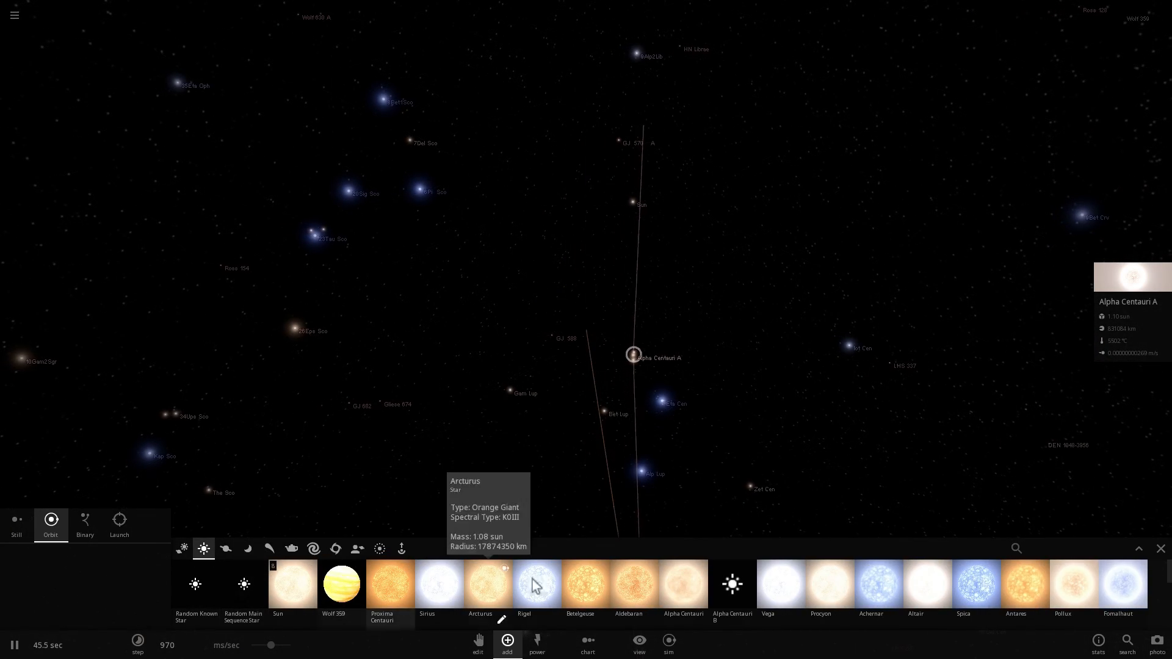
pyautogui.click(233, 548)
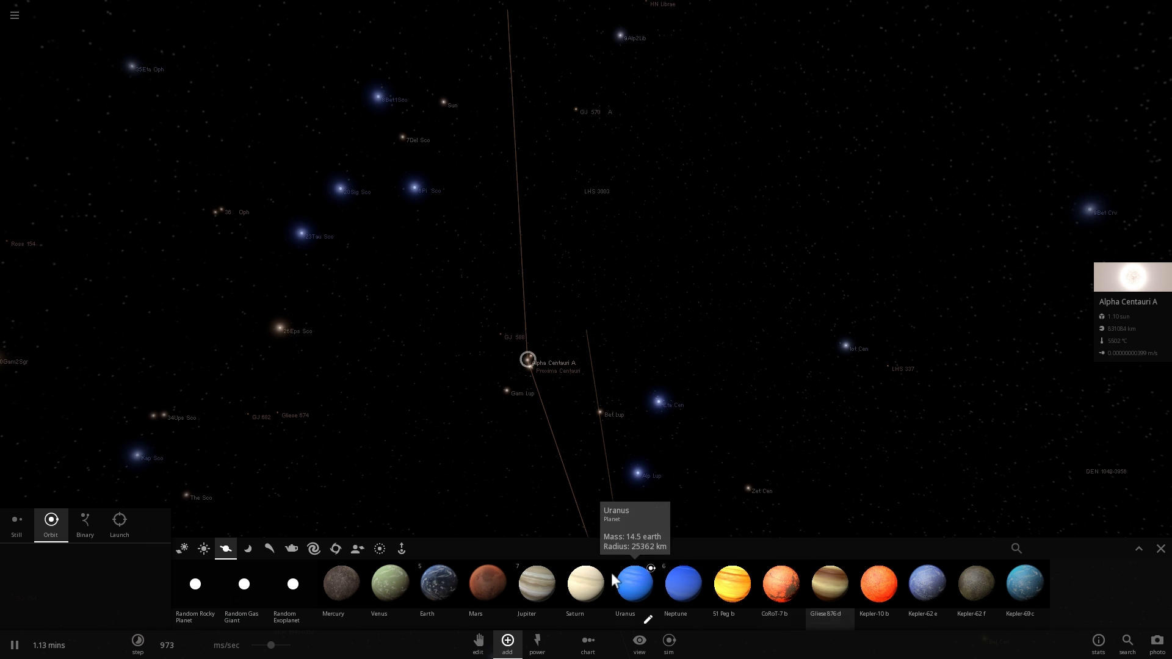
# Place a Jupiter on a wide orbit viewed top-down and rename it TRAPPIST-1 in its properties.
pyautogui.click(529, 587)
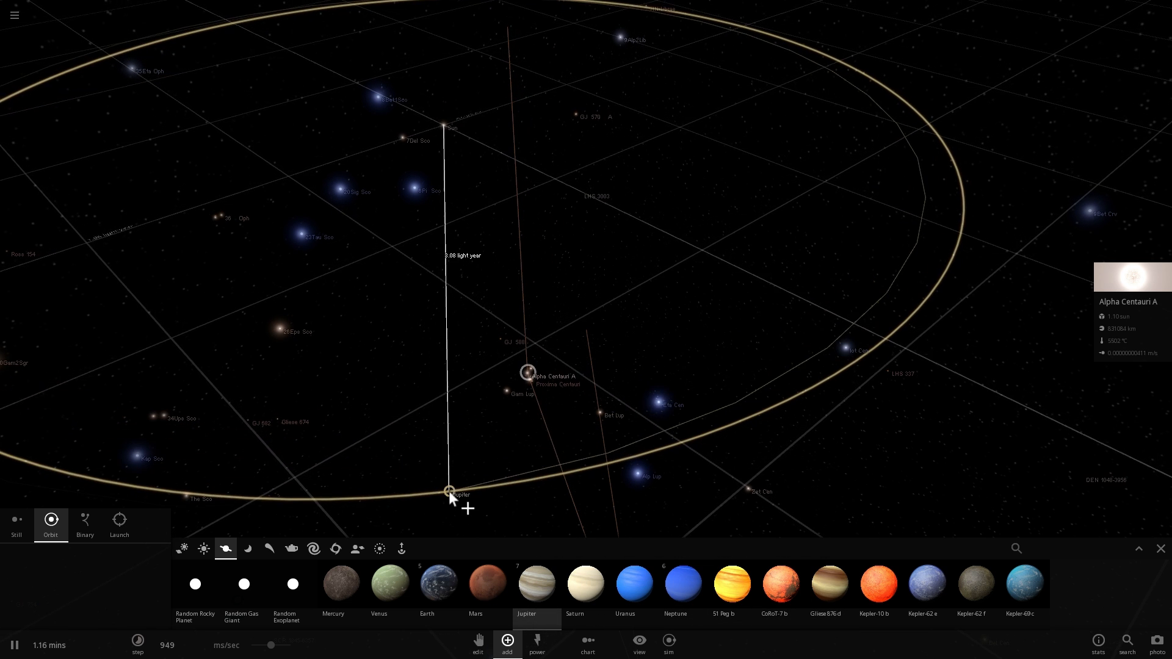
pyautogui.moveTo(452, 491); pyautogui.dragTo(313, 442, button='right')
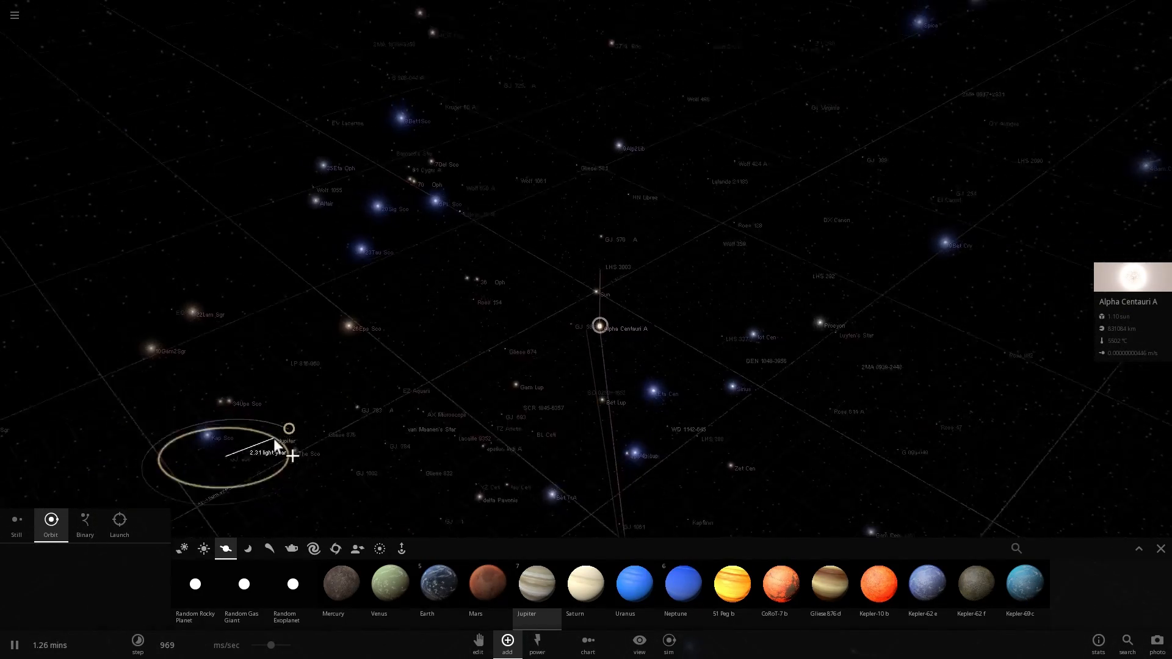
pyautogui.moveTo(274, 441); pyautogui.dragTo(261, 323, button='right')
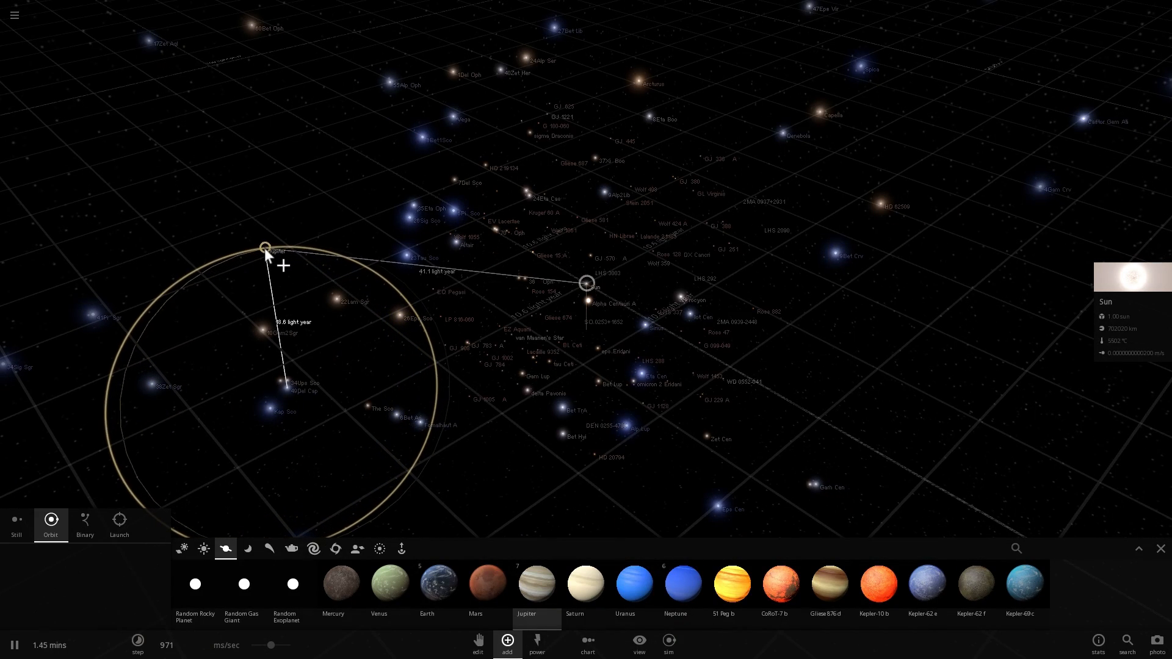
pyautogui.click(272, 252)
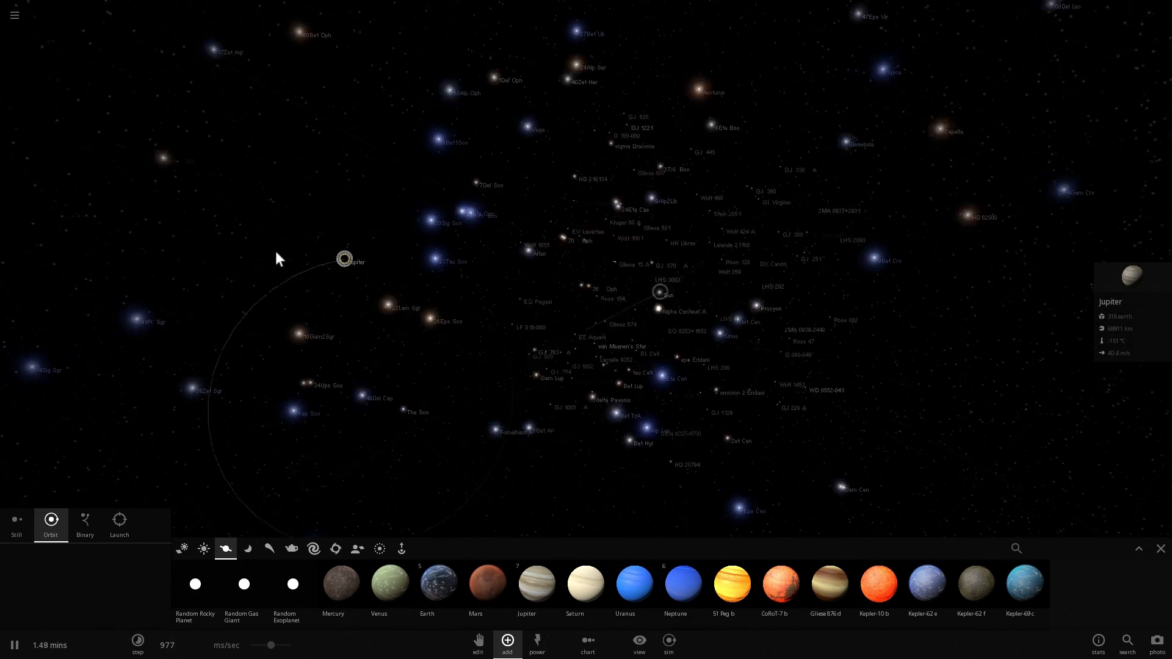
pyautogui.click(1118, 280)
pyautogui.write('TRAPPIST-1')
pyautogui.press('Return')
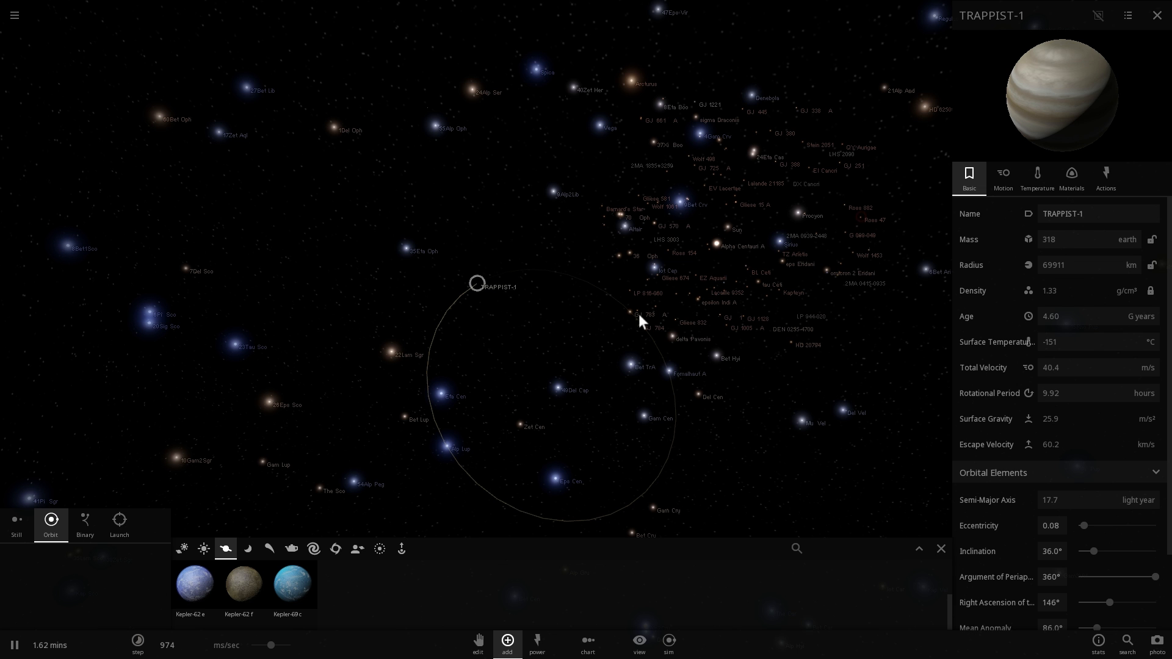
# Select TRAPPIST-1, show its mass in Jupiter masses and clear the mass field for editing.
pyautogui.click(476, 285)
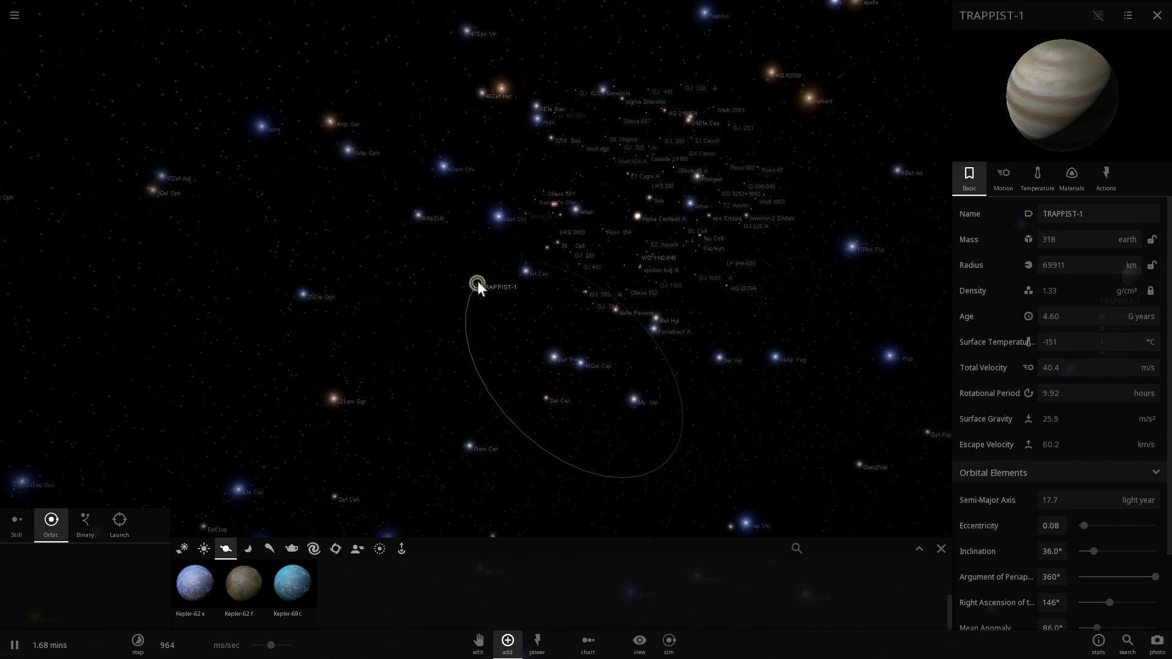
pyautogui.scroll(3, 478, 284)
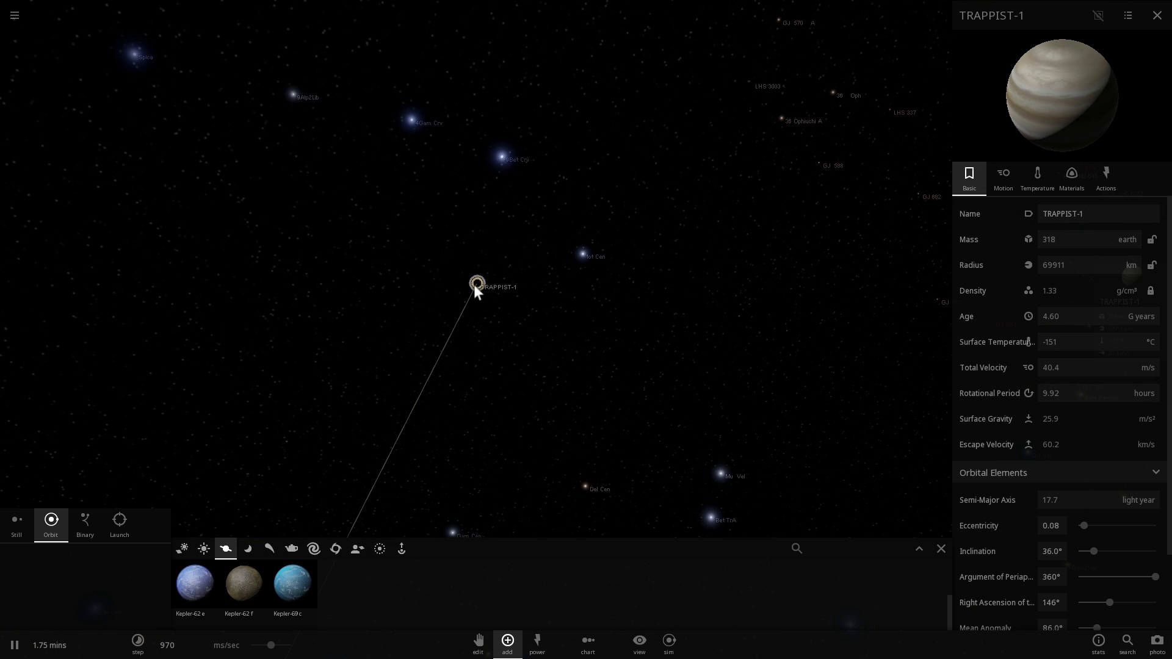
pyautogui.scroll(5, 472, 285)
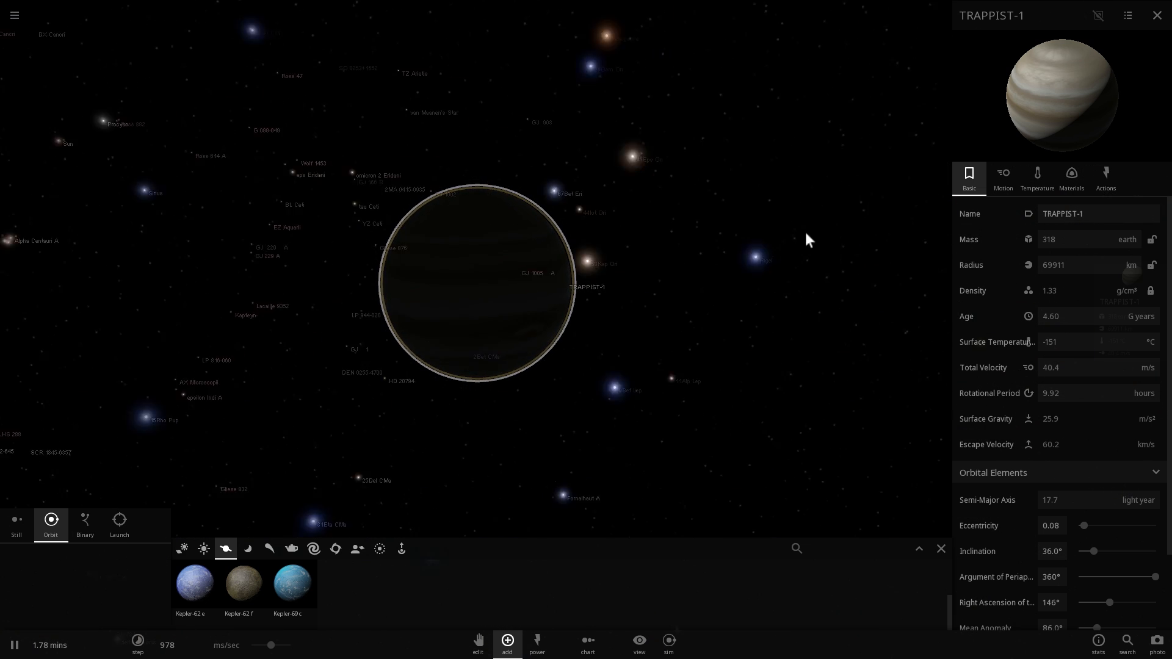
pyautogui.moveTo(1090, 239)
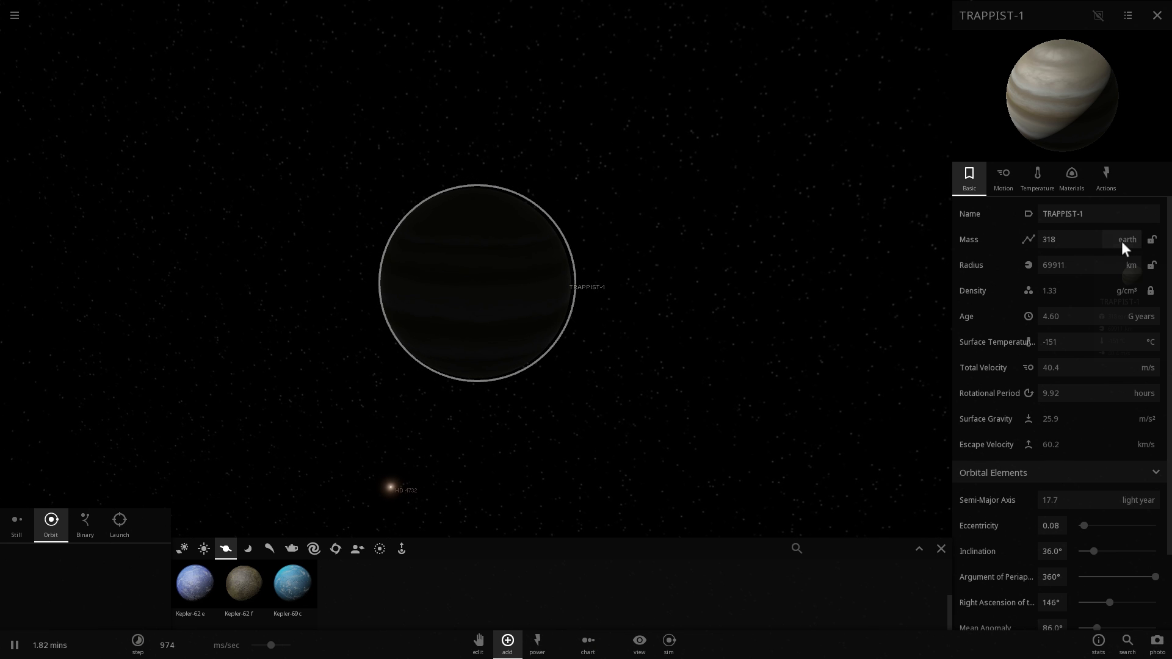
pyautogui.click(1122, 241)
pyautogui.click(1130, 225)
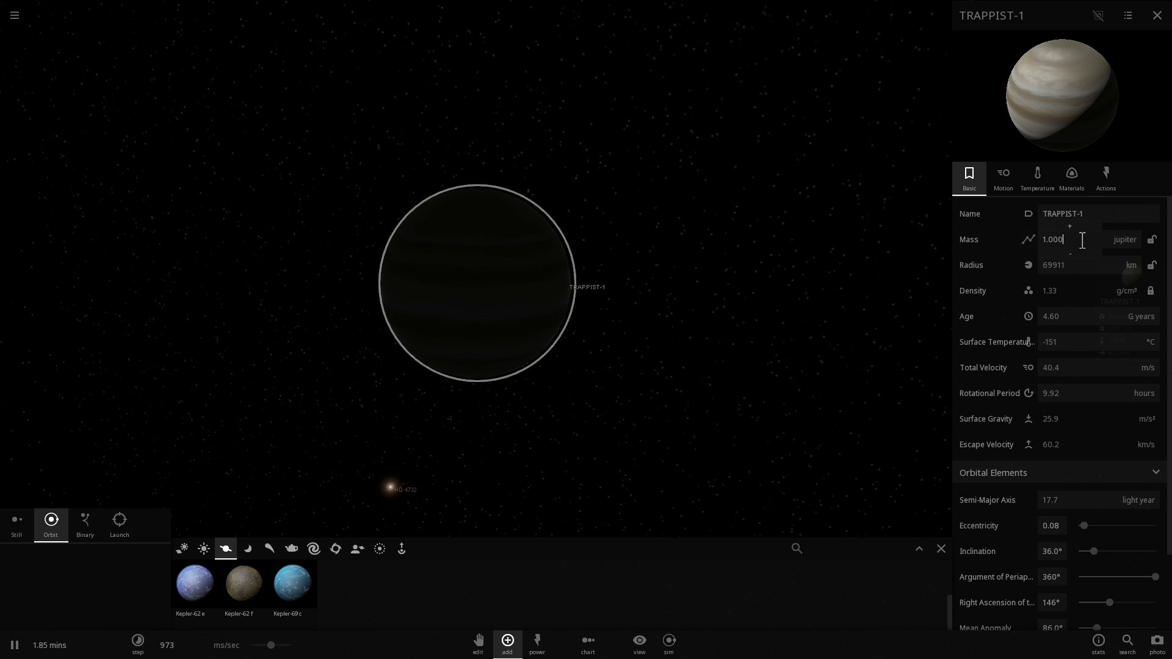
pyautogui.press('BackSpace')
pyautogui.press('BackSpace')
pyautogui.write('13')
pyautogui.press('BackSpace')
pyautogui.press('BackSpace')
pyautogui.write('64')
pyautogui.moveTo(1070, 225); pyautogui.dragTo(1070, 225)
pyautogui.write('6')
pyautogui.press('BackSpace')
pyautogui.write('50.0')
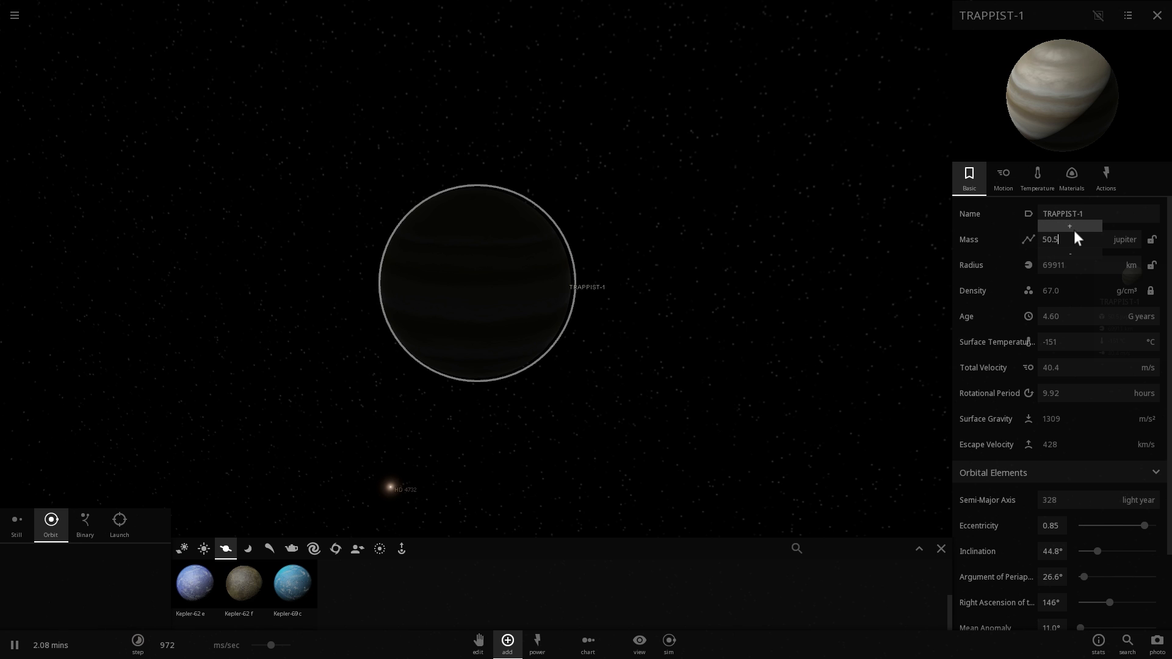
# Increment TRAPPIST-1's mass from about 67 up to about 98 Jupiter masses so it glows orange.
pyautogui.moveTo(1074, 230); pyautogui.dragTo(1074, 230)
pyautogui.moveTo(1074, 230); pyautogui.dragTo(1073, 229)
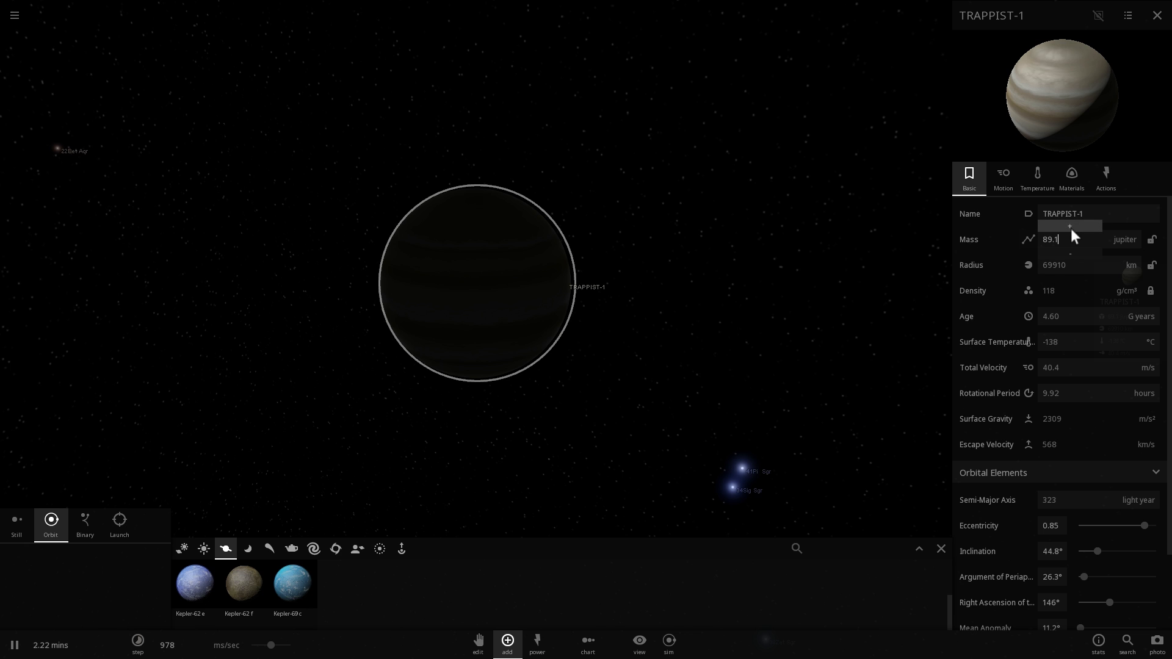
pyautogui.moveTo(1072, 230); pyautogui.dragTo(1071, 228)
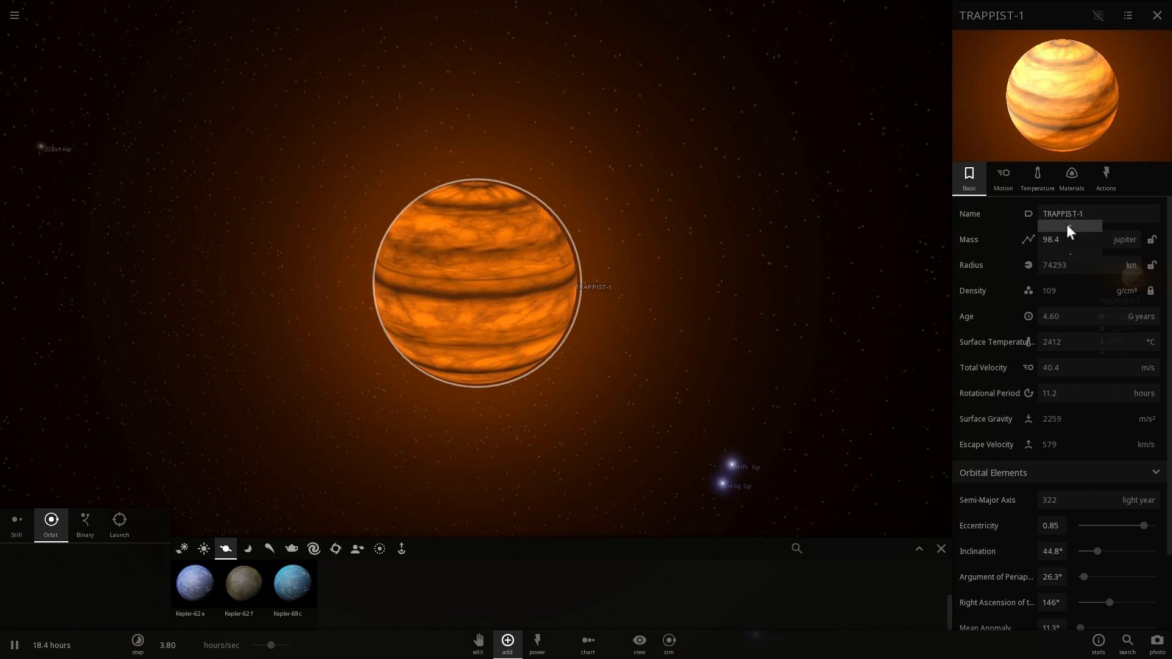
# Push the mass past 100 Jupiters and express it as 0.100 solar masses, then view the shining star.
pyautogui.moveTo(1066, 225); pyautogui.dragTo(1067, 225)
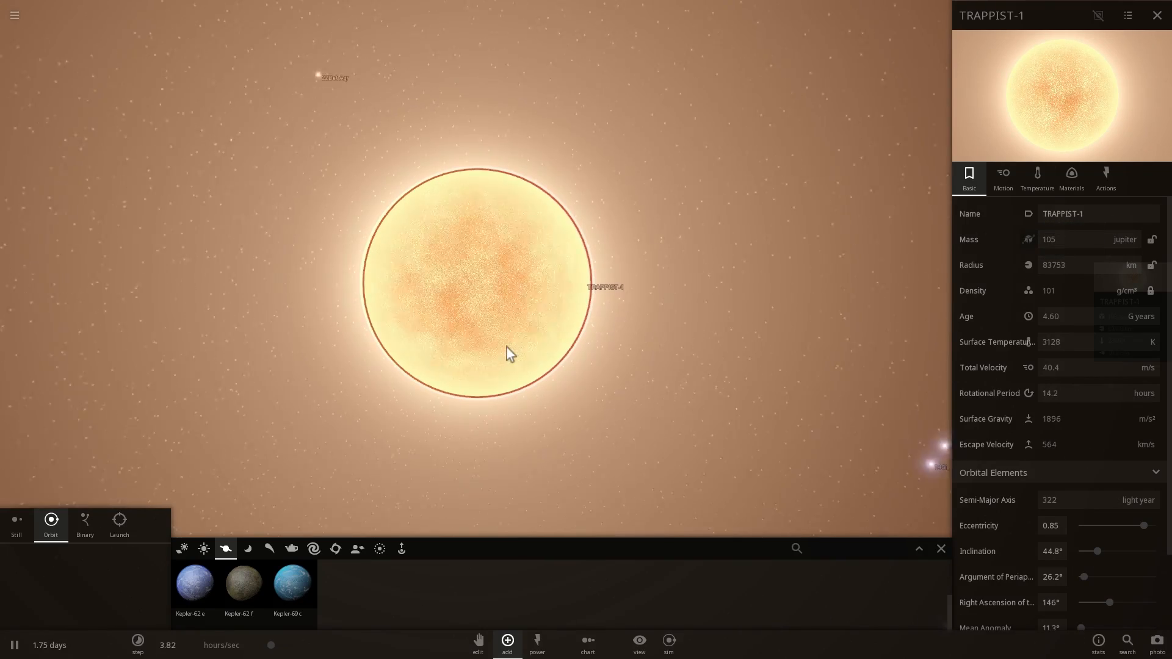
pyautogui.scroll(-5, 562, 366)
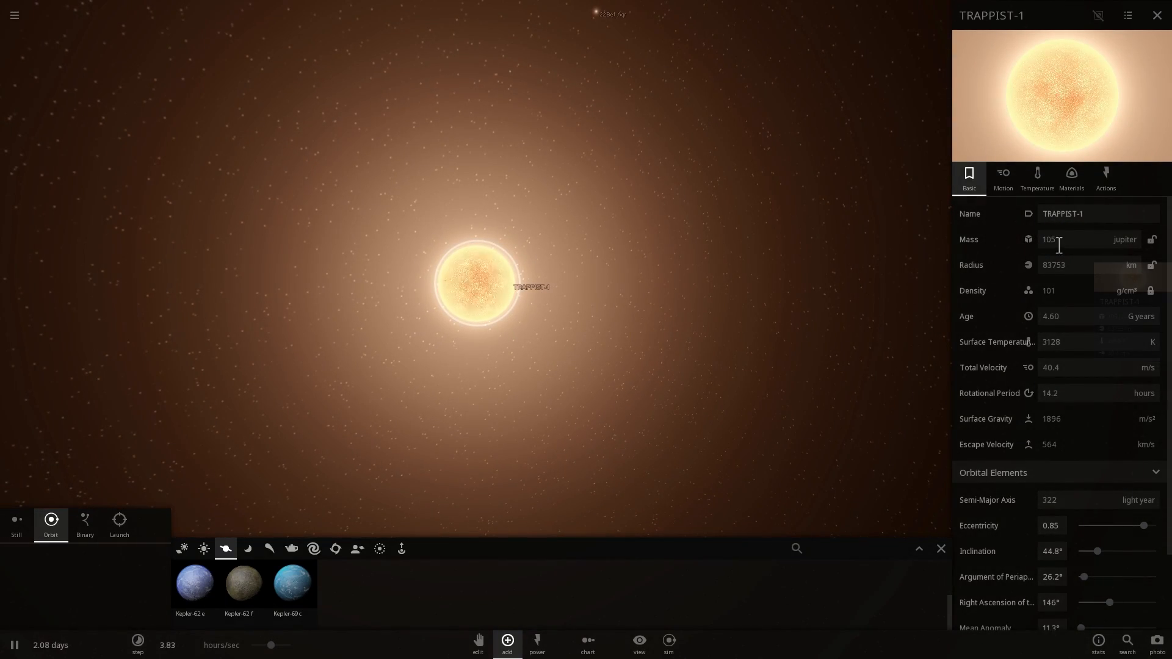
pyautogui.click(1121, 238)
pyautogui.click(1124, 217)
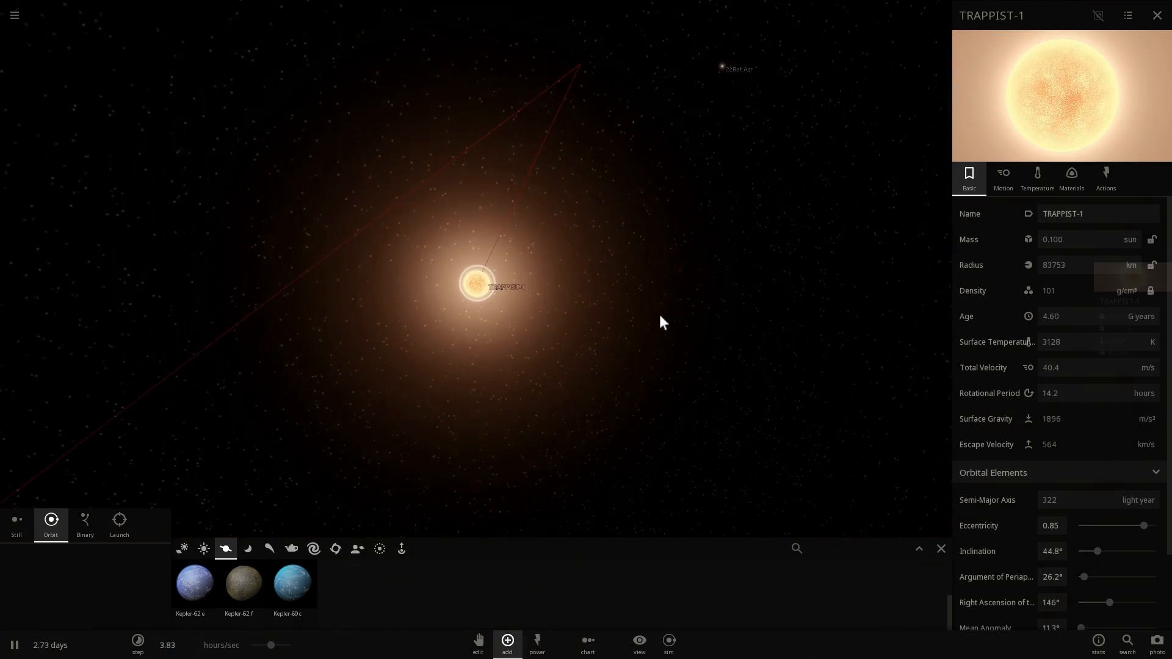
pyautogui.scroll(3, 632, 334)
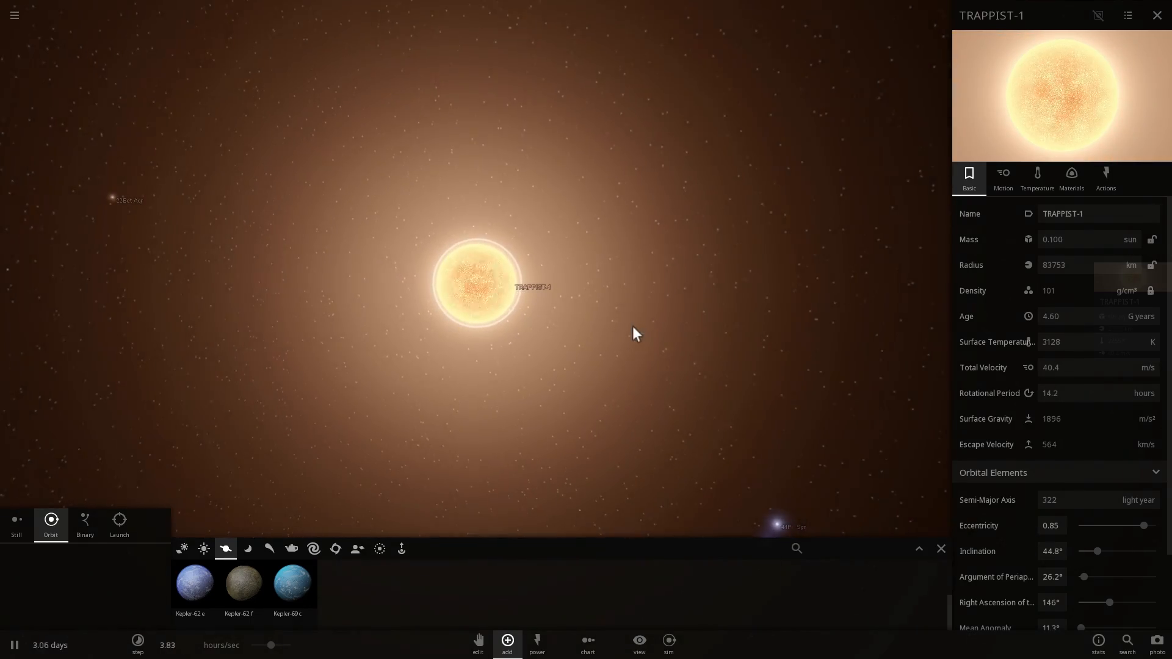
pyautogui.scroll(2, 633, 335)
pyautogui.scroll(-5, 633, 335)
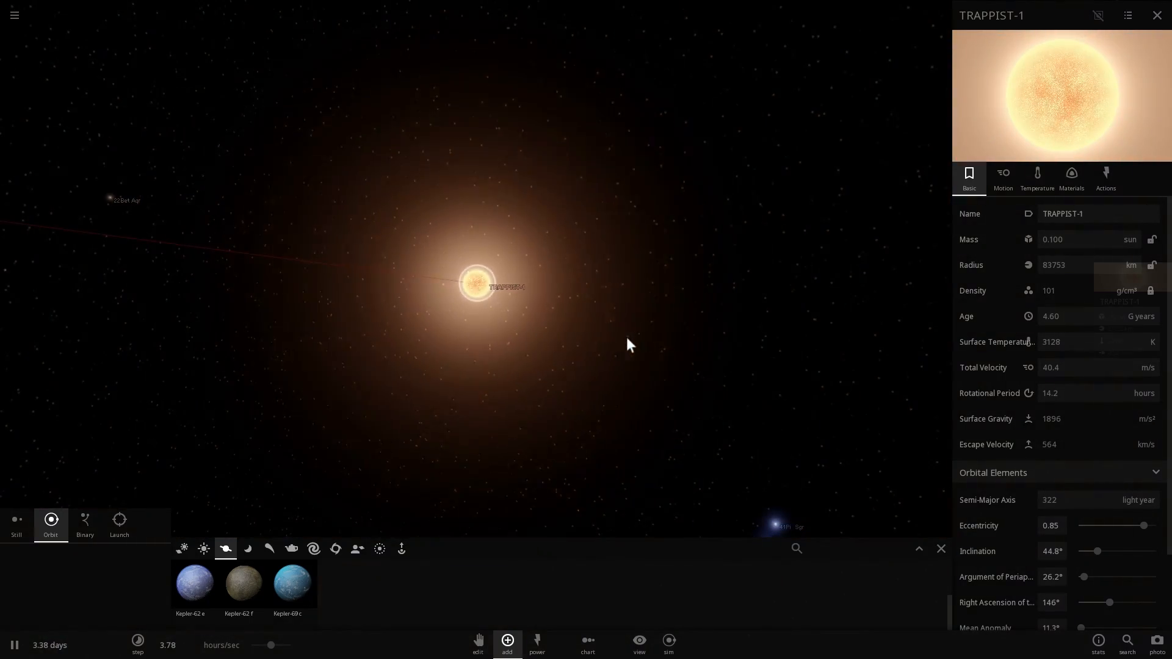
pyautogui.moveTo(550, 358); pyautogui.dragTo(801, 483)
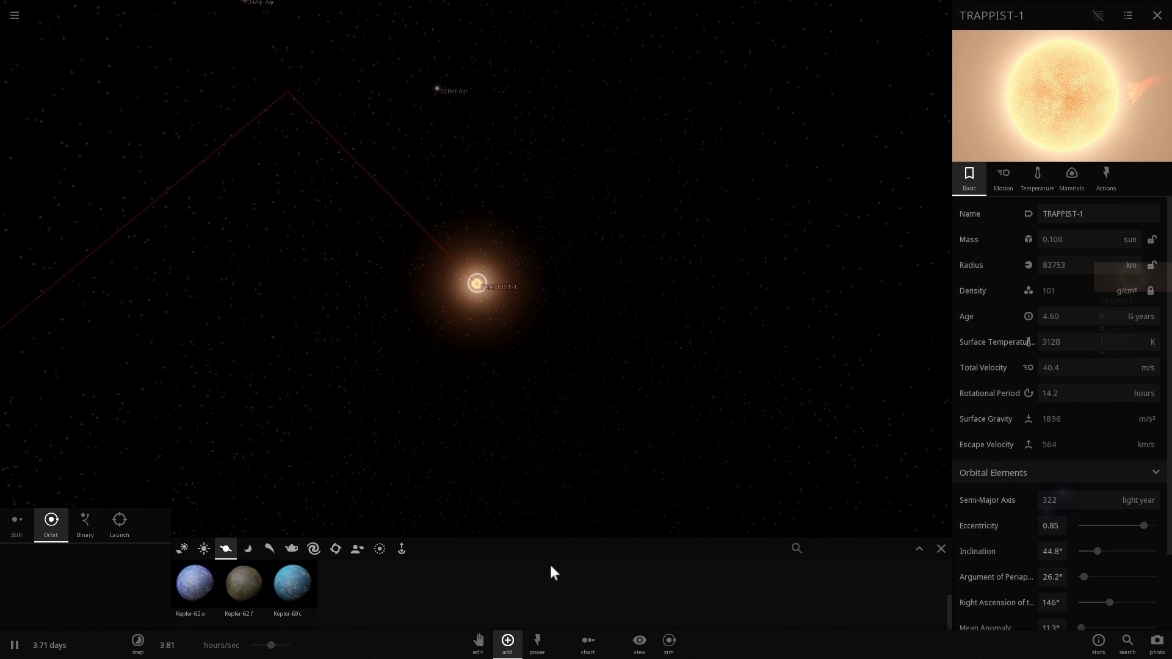
# Browse the powers and simulation menus, then reach the View display settings.
pyautogui.click(534, 646)
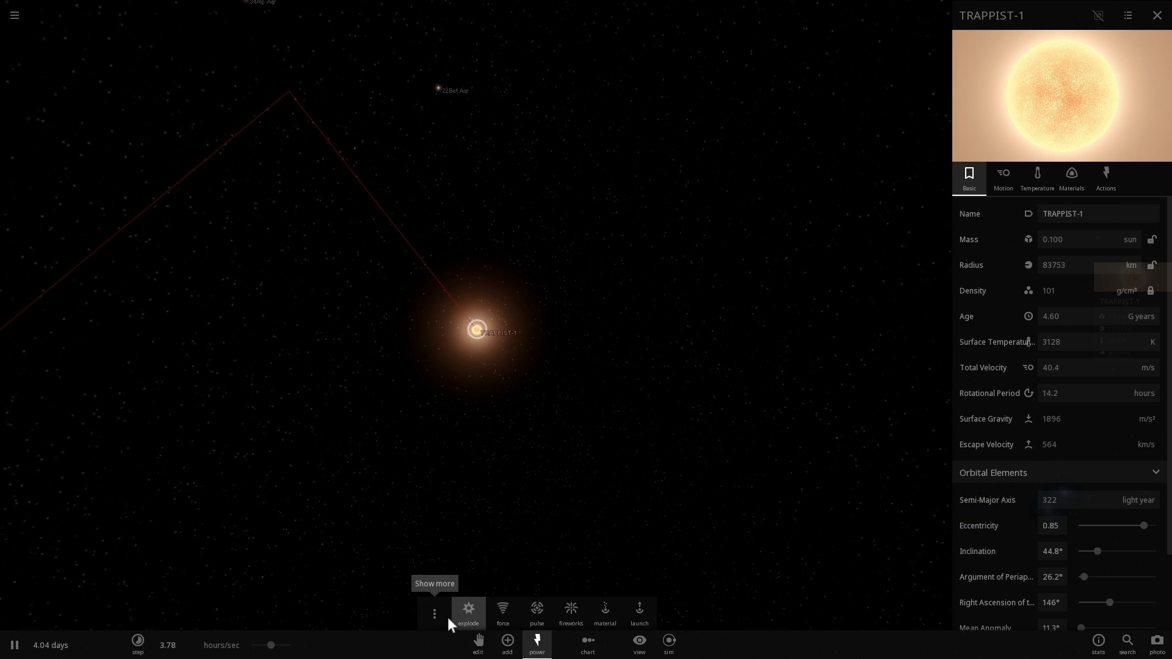
pyautogui.click(441, 618)
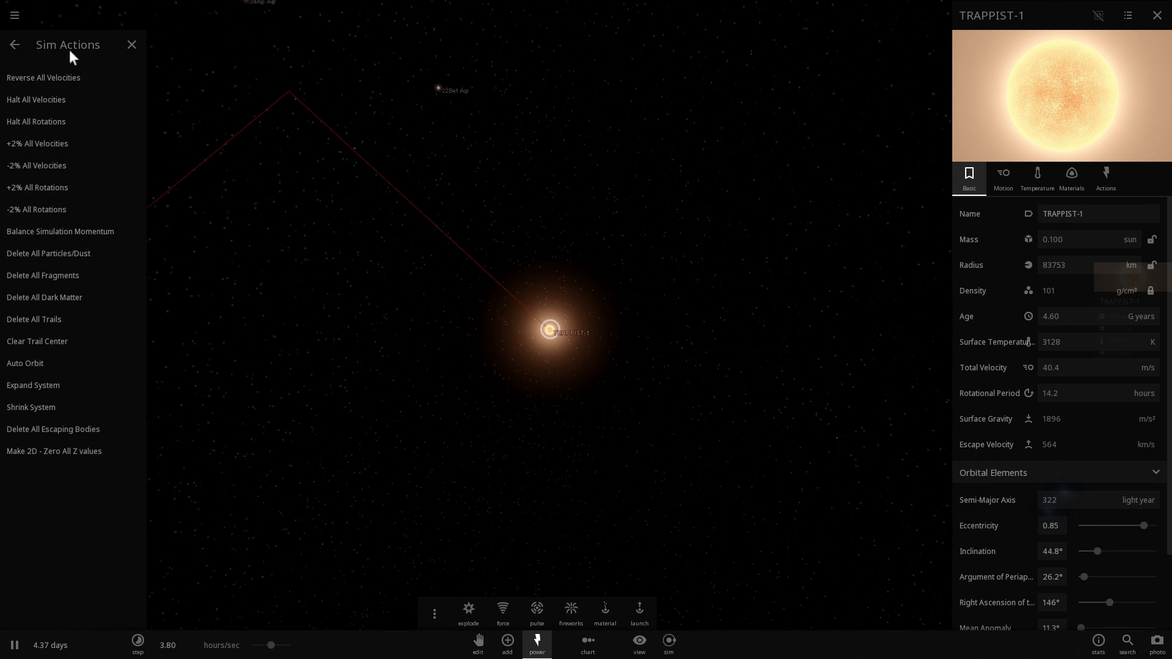
pyautogui.click(131, 44)
pyautogui.click(640, 641)
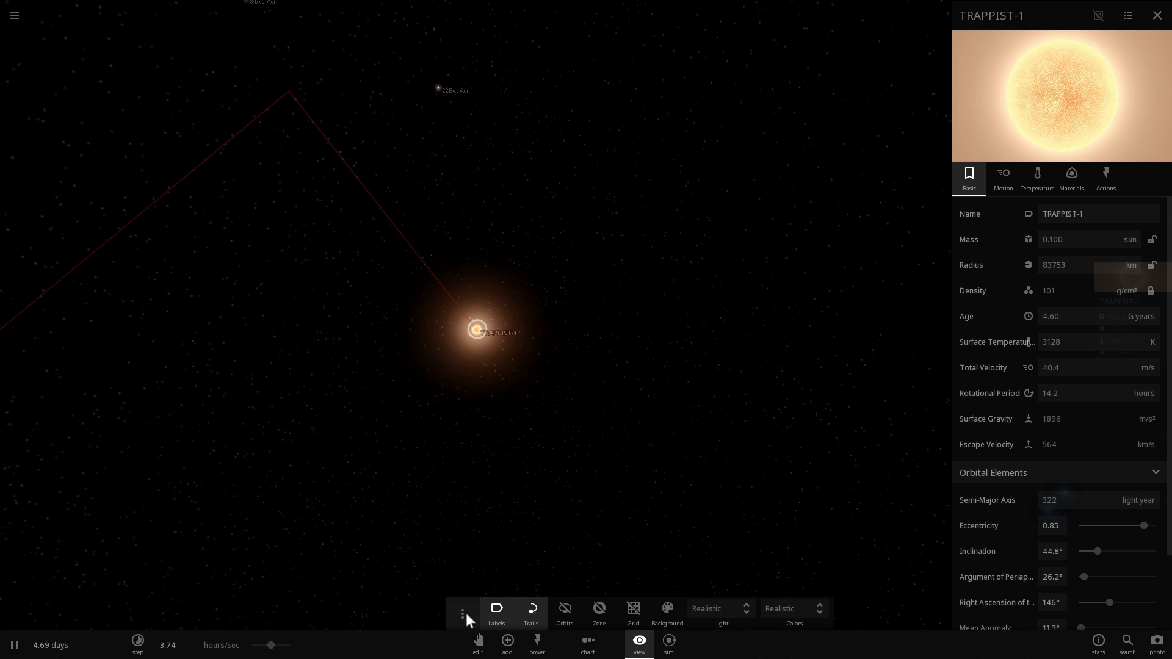
pyautogui.click(462, 613)
pyautogui.click(147, 69)
pyautogui.scroll(-5, 93, 294)
pyautogui.scroll(-5, 56, 96)
pyautogui.scroll(-10, 121, 316)
pyautogui.click(46, 65)
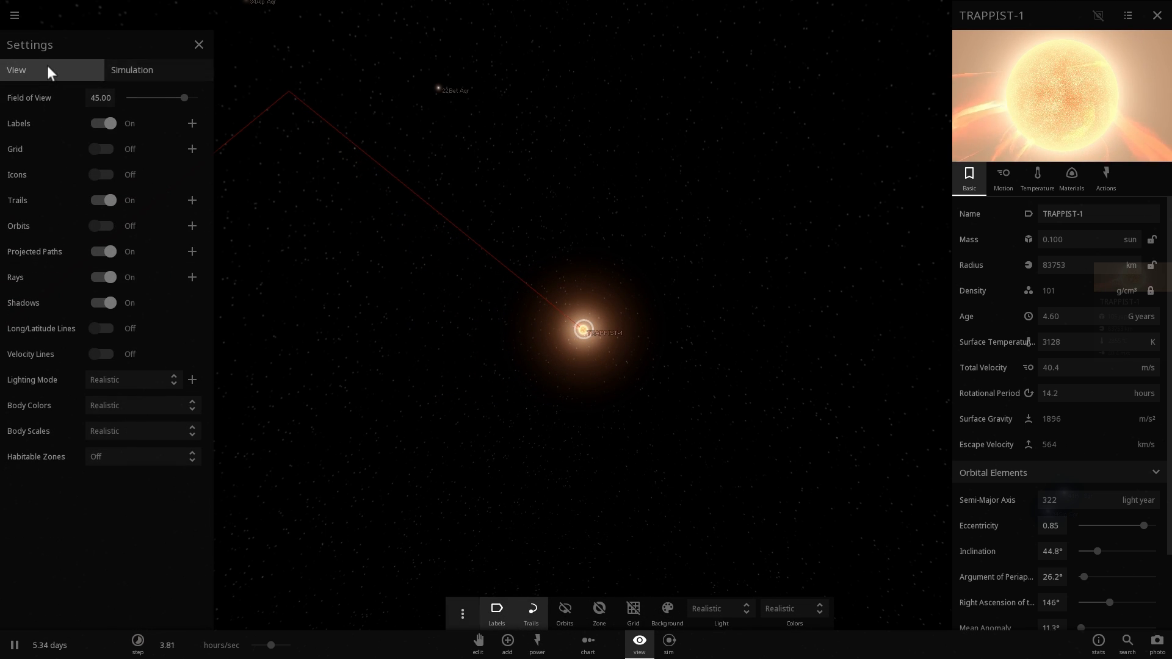
# Set Habitable Zones to Flat, tilt to look down on TRAPPIST-1 and close the settings.
pyautogui.click(105, 456)
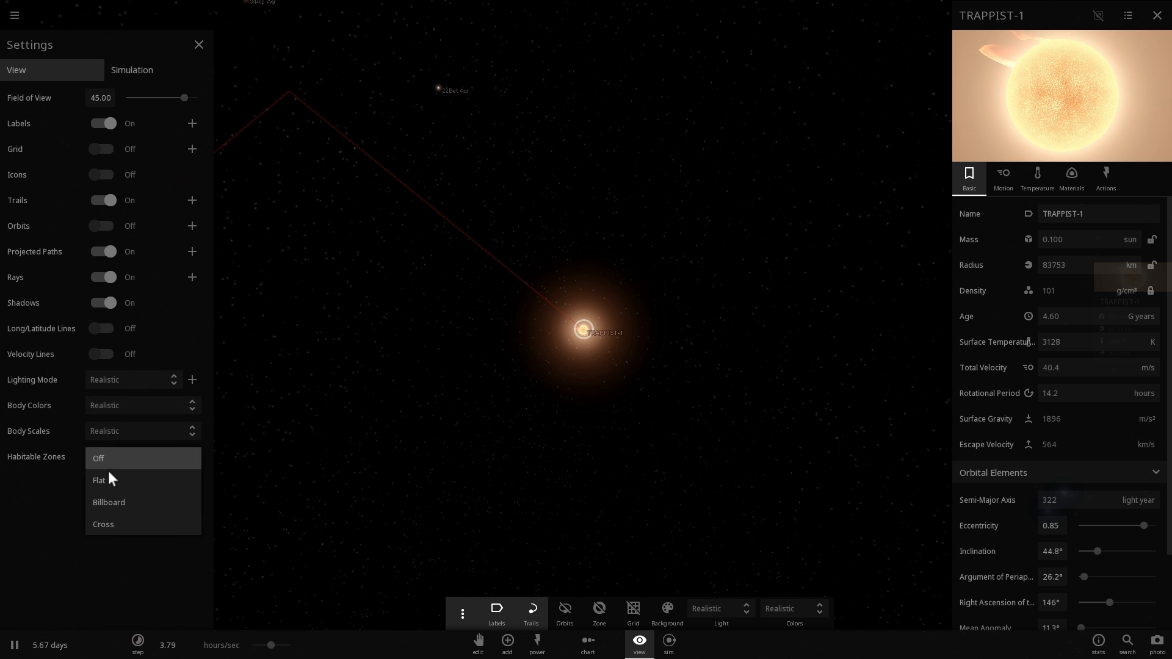
pyautogui.click(108, 479)
pyautogui.moveTo(445, 481); pyautogui.dragTo(439, 454)
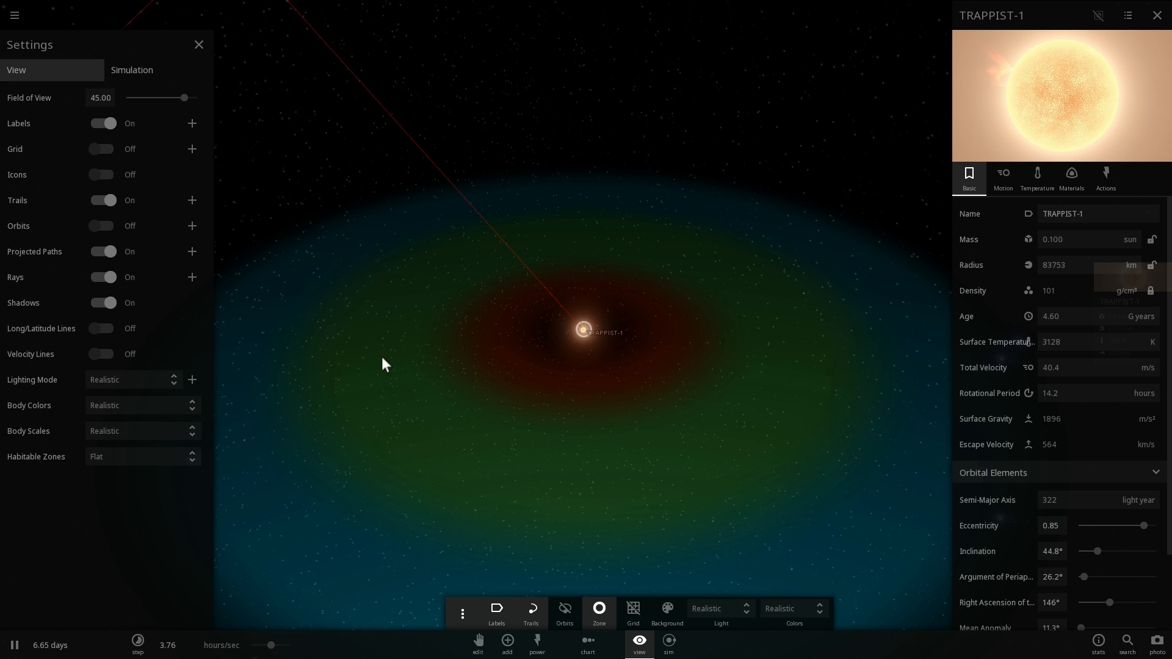
pyautogui.click(199, 48)
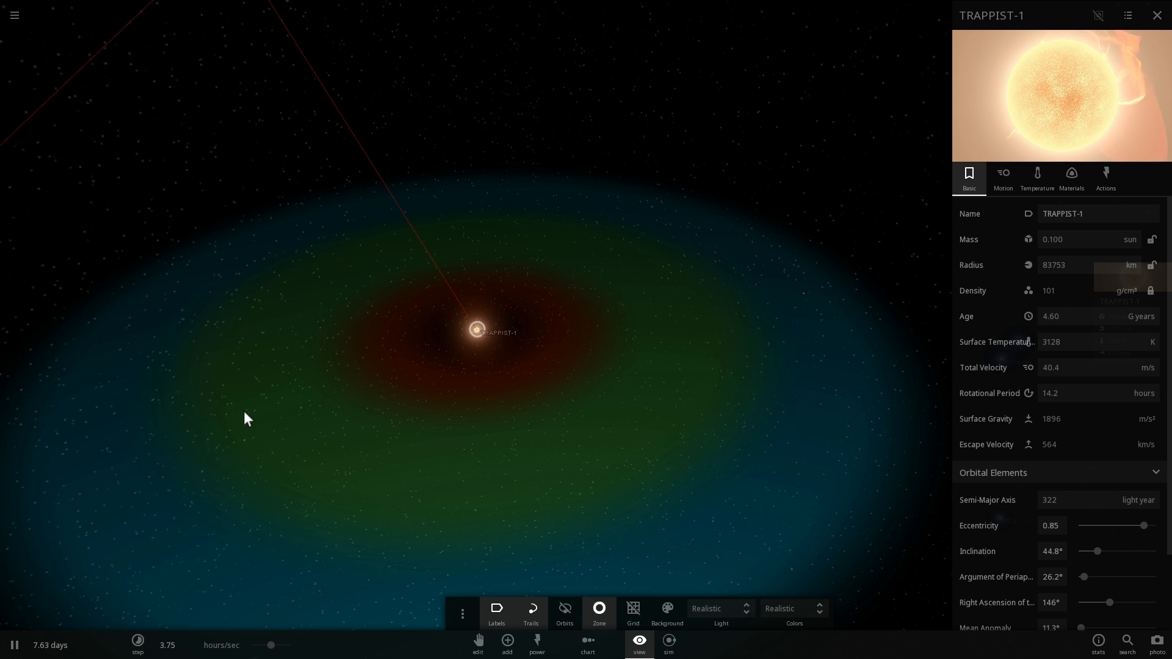
# Add Trappist-1c and Trappist-1b into orbit around TRAPPIST-1 and raise the simulation speed.
pyautogui.click(508, 641)
pyautogui.click(542, 365)
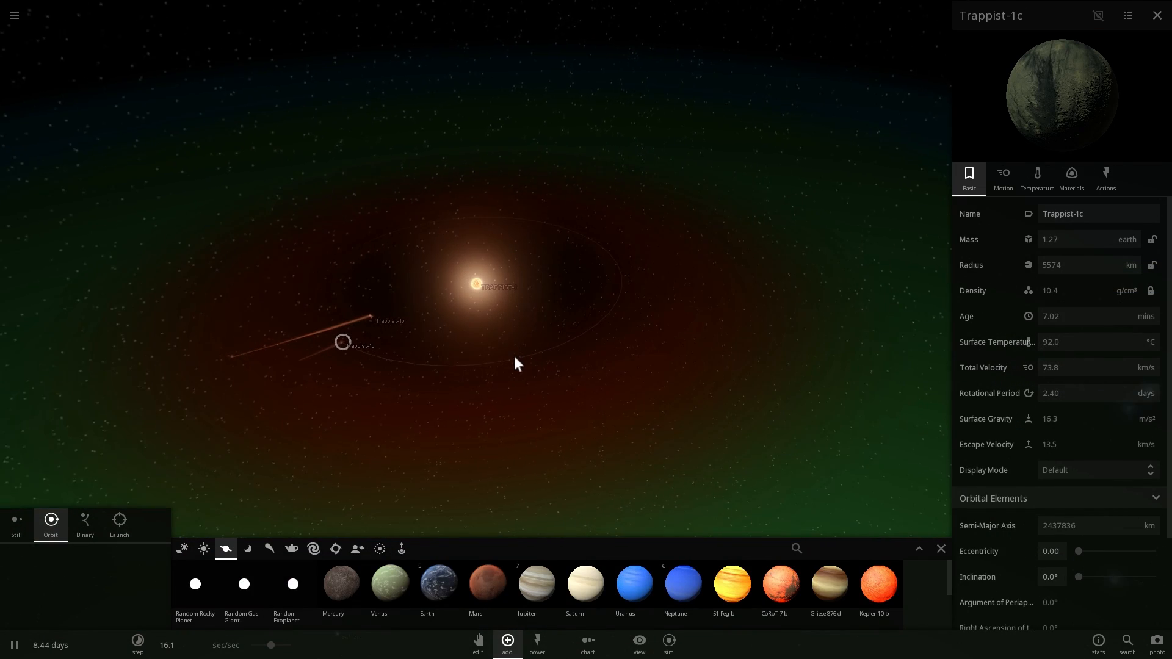
pyautogui.doubleClick(366, 309)
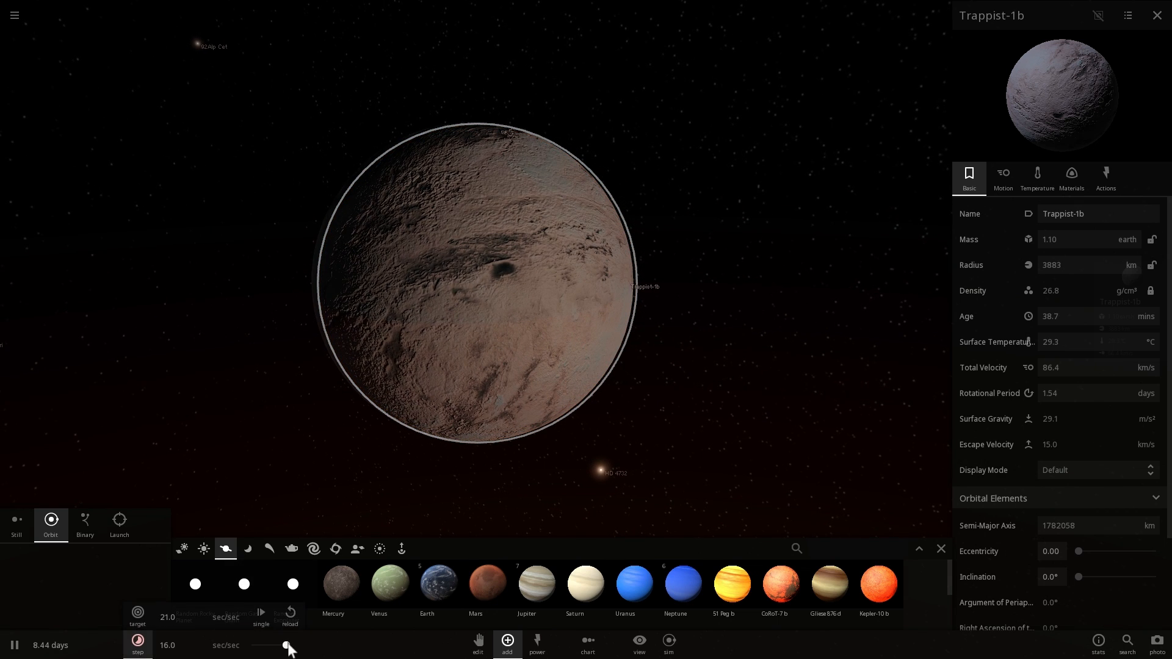
pyautogui.click(288, 647)
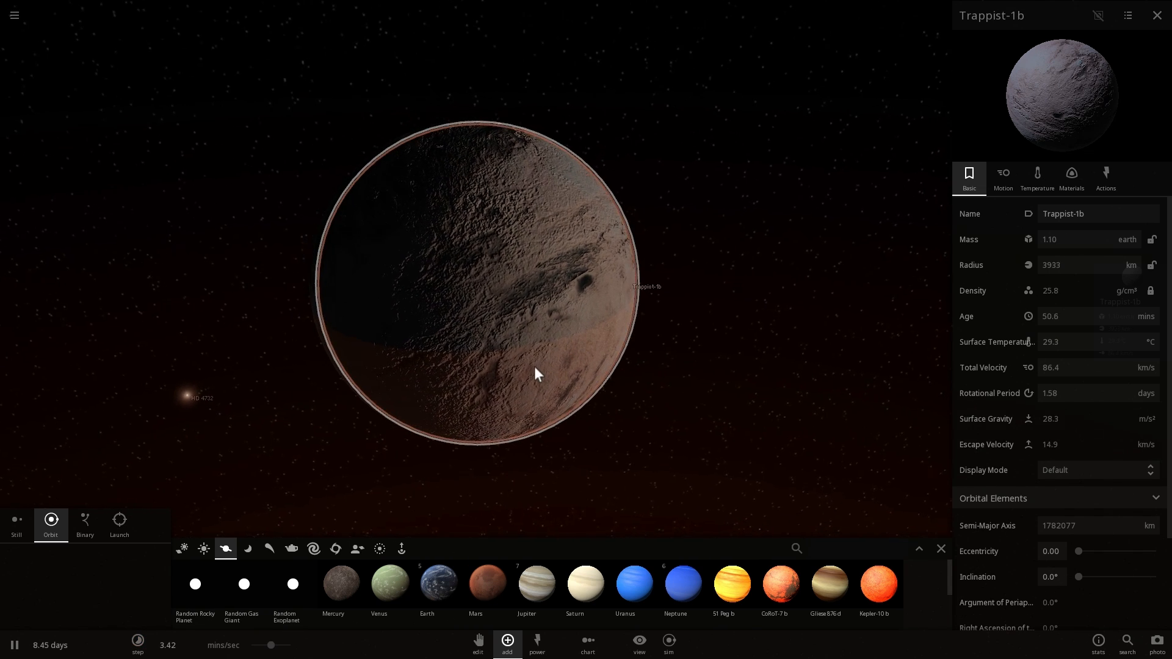
pyautogui.scroll(-3, 534, 368)
pyautogui.scroll(-3, 715, 292)
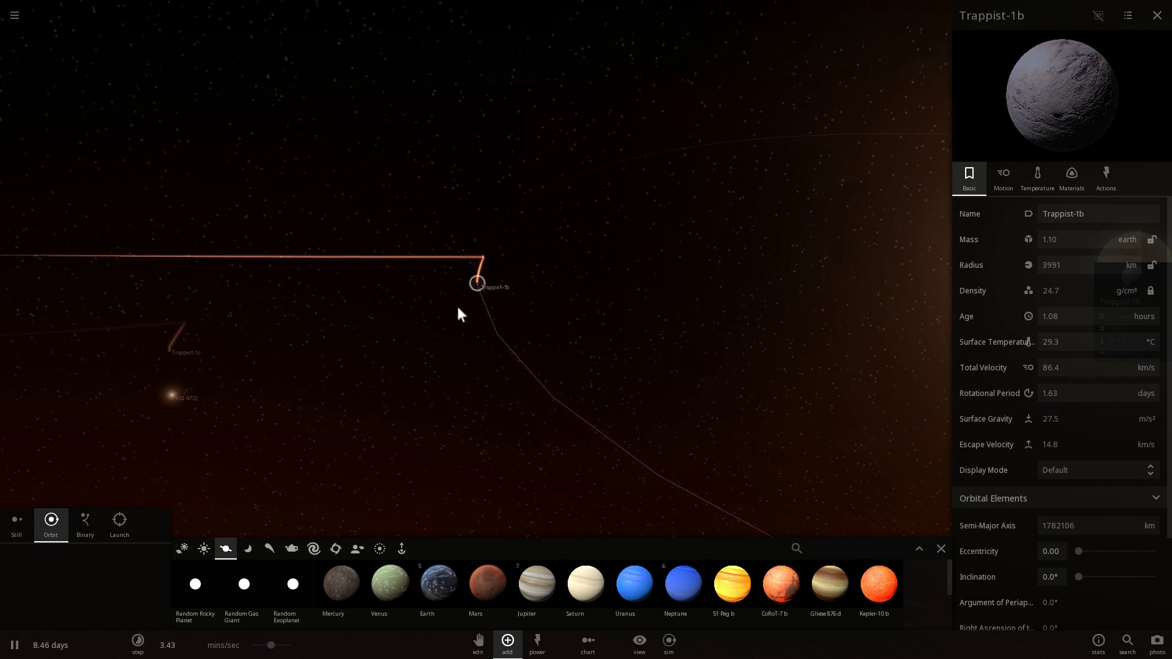
pyautogui.click(339, 316)
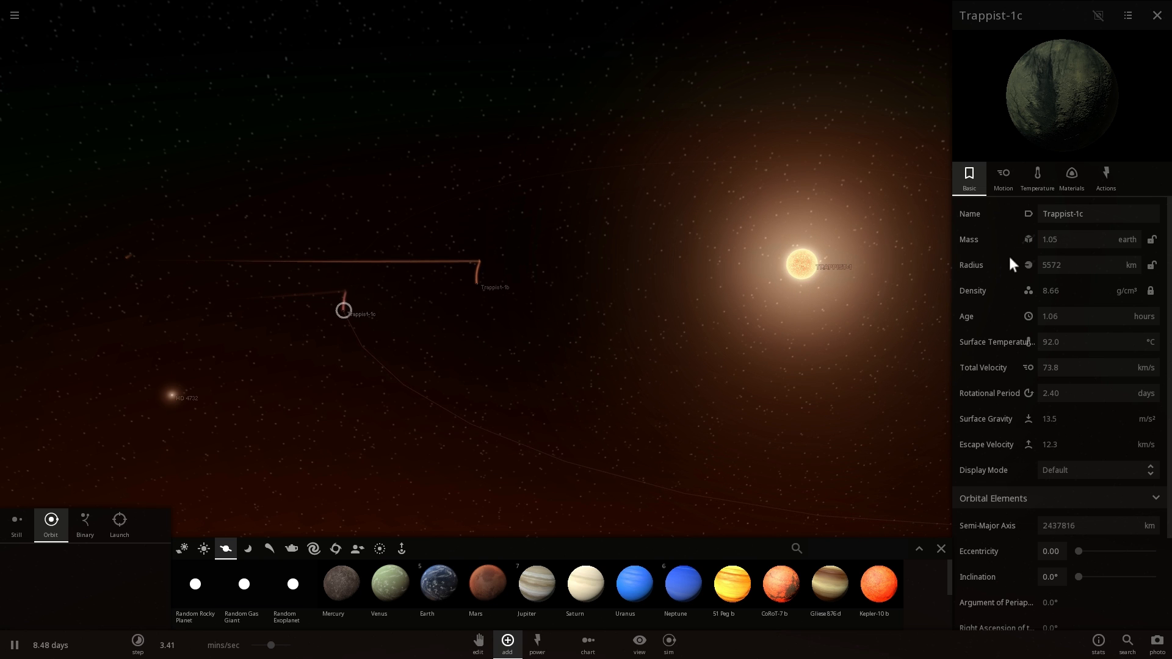
# Focus the camera on Trappist-1b and swing around it to bring the star into view.
pyautogui.moveTo(519, 335); pyautogui.dragTo(589, 366)
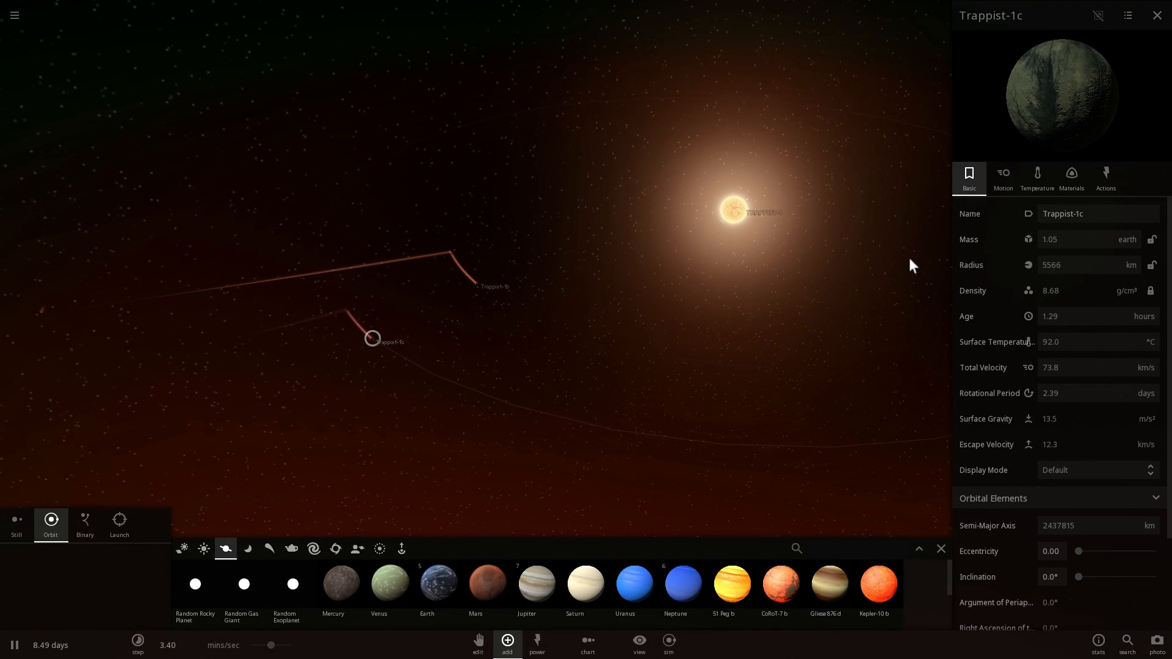
pyautogui.doubleClick(478, 285)
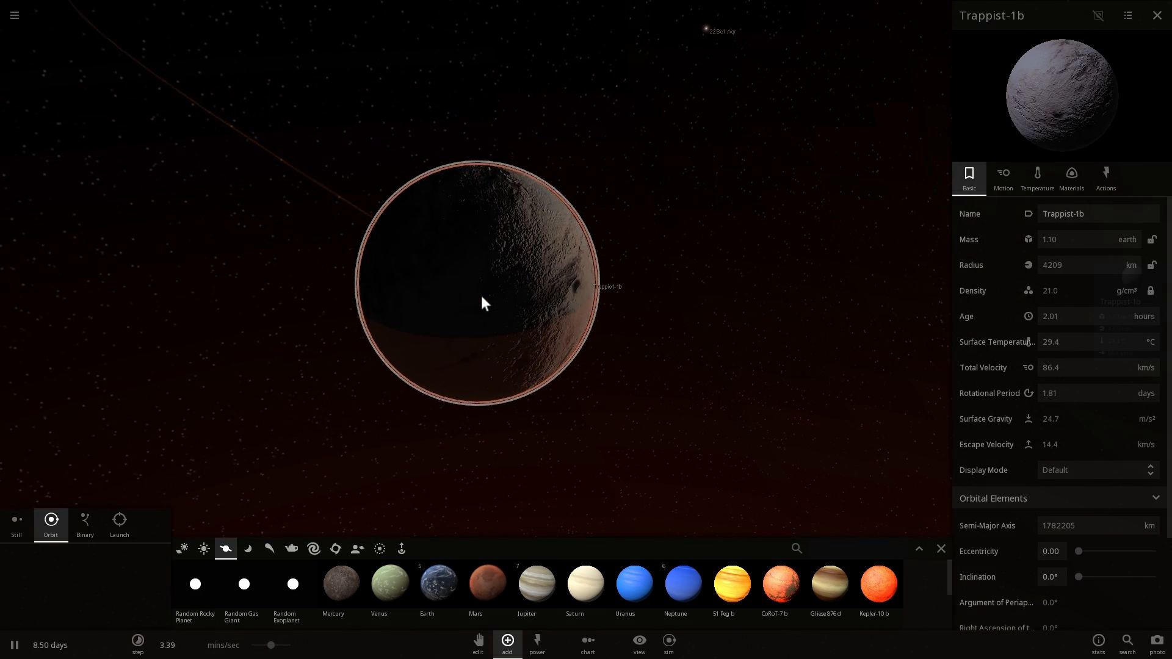
pyautogui.moveTo(481, 293)
pyautogui.mouseDown()
pyautogui.moveTo(558, 303)
pyautogui.moveTo(395, 306)
pyautogui.moveTo(623, 340)
pyautogui.moveTo(448, 321)
pyautogui.moveTo(547, 324)
pyautogui.moveTo(615, 311)
pyautogui.moveTo(585, 308)
pyautogui.mouseUp()
pyautogui.scroll(3, 577, 314)
pyautogui.scroll(-3, 572, 318)
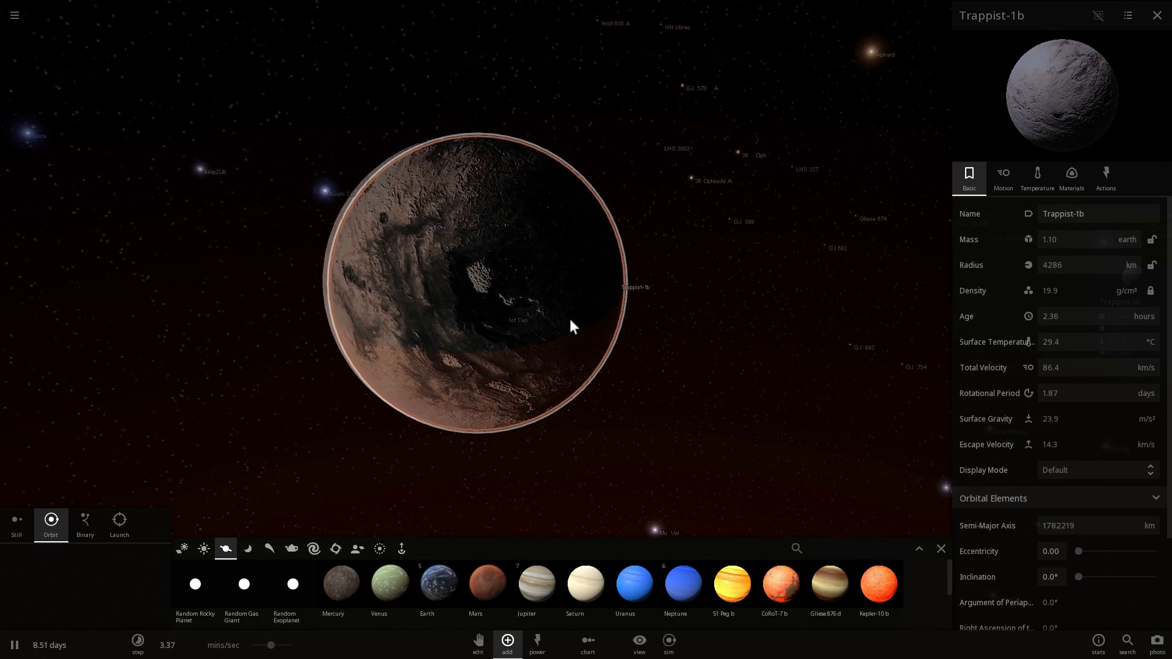
pyautogui.scroll(-3, 569, 316)
pyautogui.scroll(-3, 567, 320)
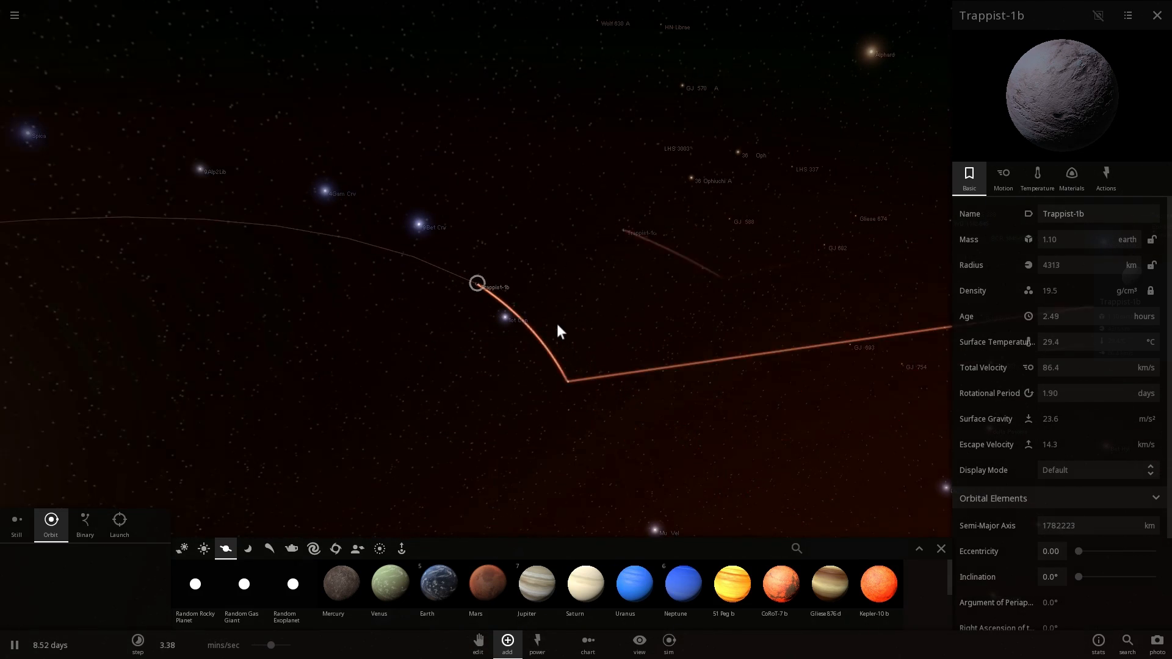
pyautogui.moveTo(558, 324); pyautogui.dragTo(460, 339)
# Focus on Trappist-1d and orbit to view its lit side and the star.
pyautogui.doubleClick(501, 336)
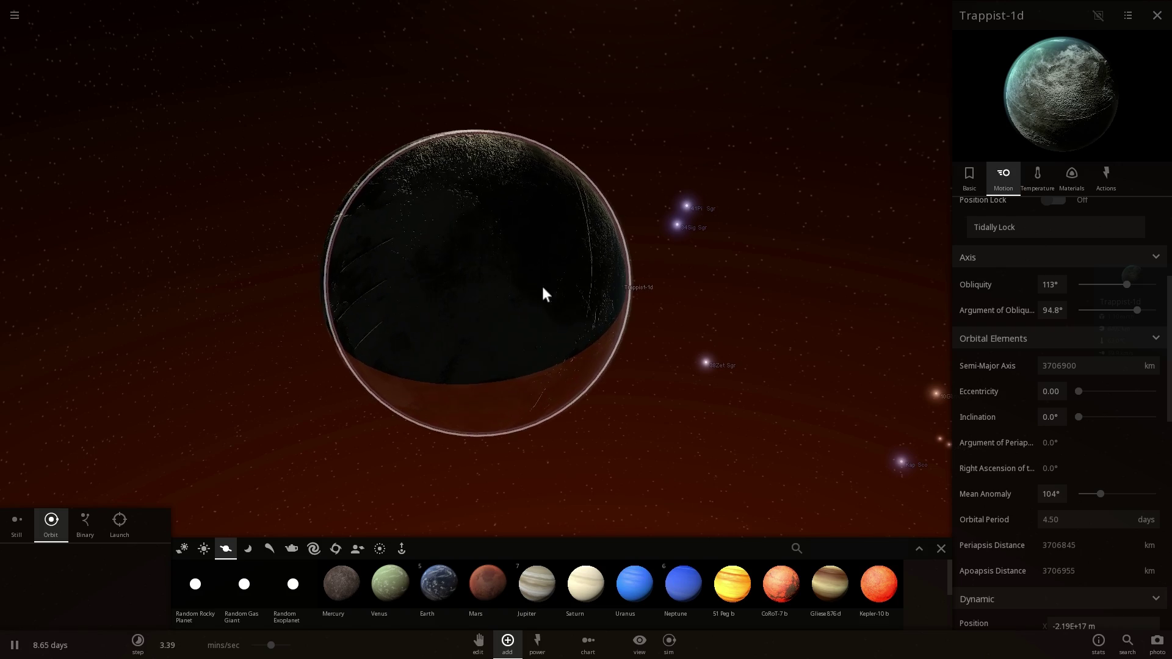
pyautogui.moveTo(544, 293)
pyautogui.mouseDown()
pyautogui.moveTo(497, 288)
pyautogui.moveTo(563, 254)
pyautogui.moveTo(542, 281)
pyautogui.mouseUp()
pyautogui.scroll(-5, 544, 316)
pyautogui.scroll(-5, 532, 318)
pyautogui.scroll(-3, 520, 309)
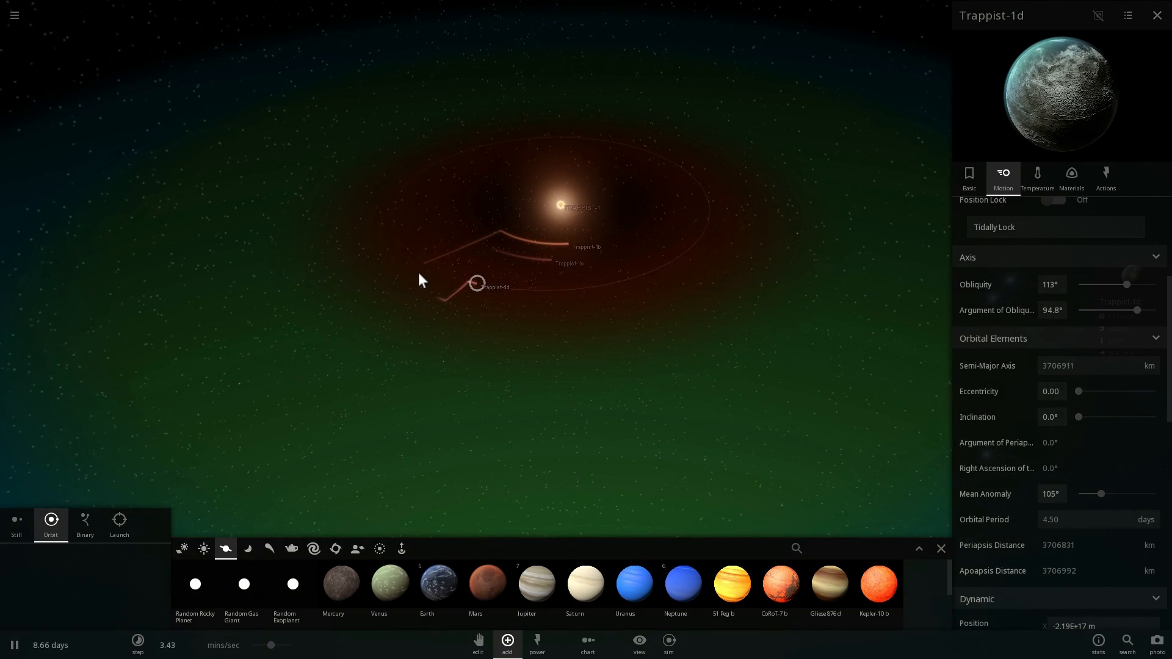
pyautogui.scroll(5, 474, 291)
pyautogui.scroll(3, 474, 292)
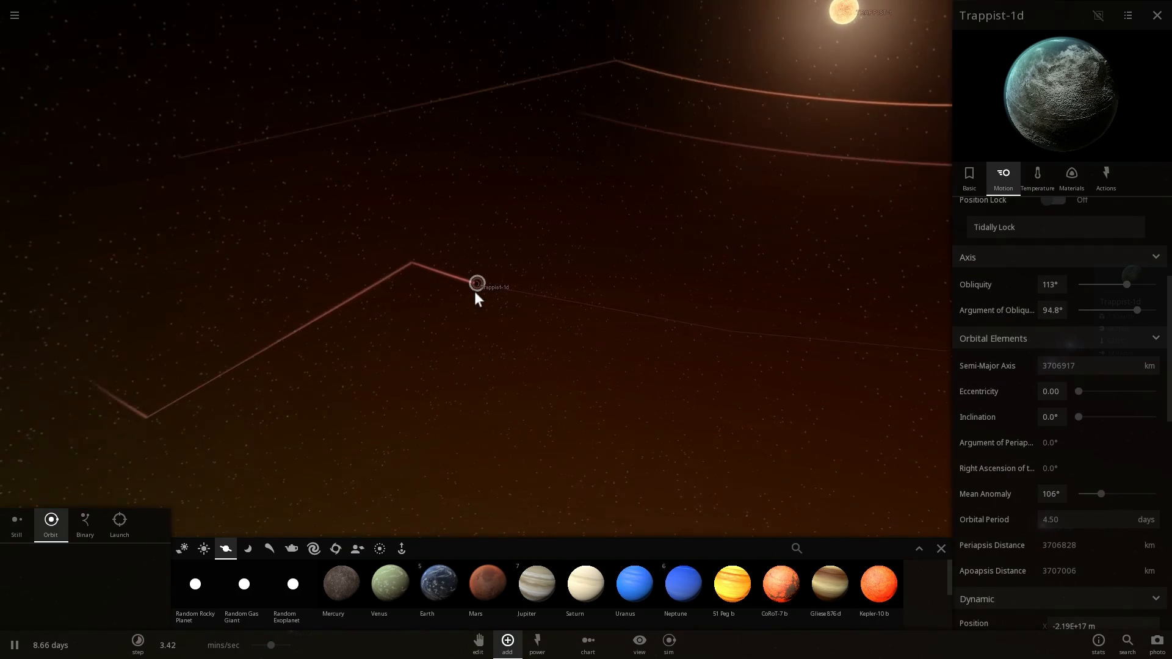
pyautogui.scroll(2, 476, 293)
pyautogui.scroll(3, 475, 292)
pyautogui.scroll(3, 476, 292)
pyautogui.scroll(2, 475, 292)
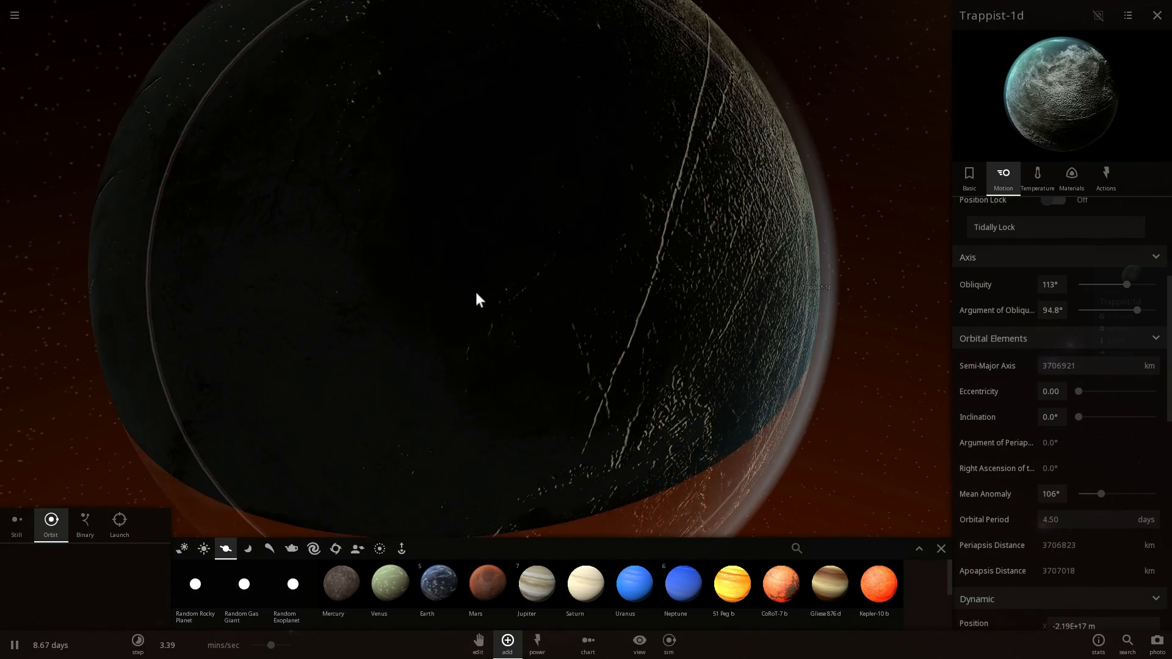
pyautogui.scroll(-2, 475, 292)
pyautogui.scroll(-4, 477, 297)
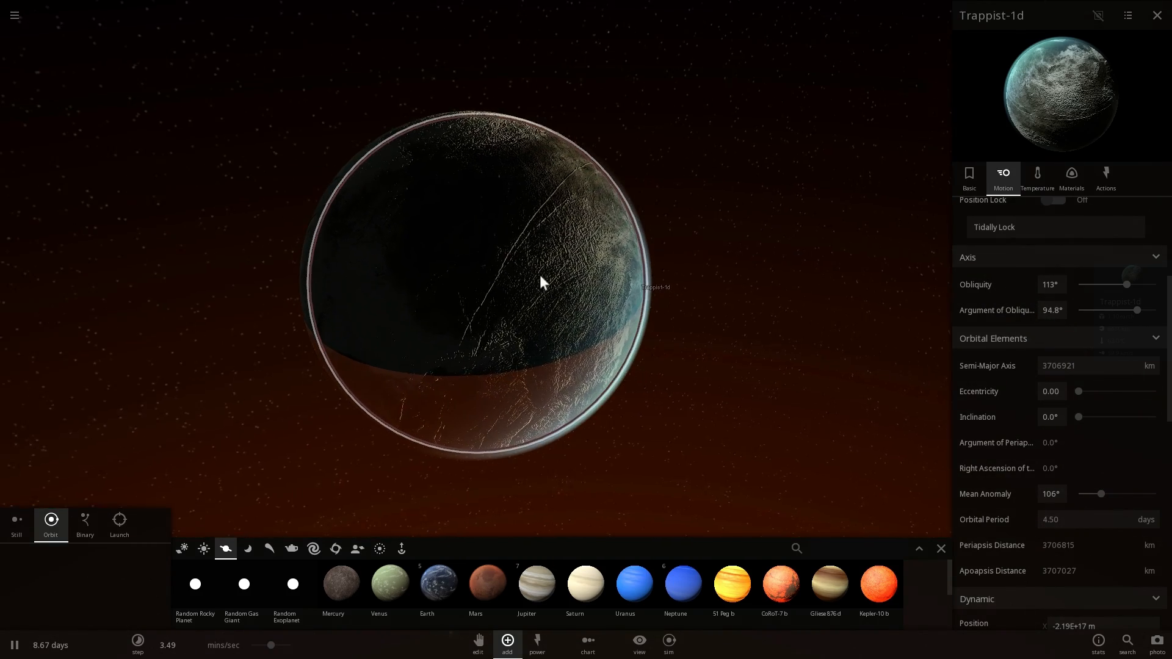
pyautogui.moveTo(539, 276)
pyautogui.mouseDown()
pyautogui.moveTo(621, 283)
pyautogui.moveTo(540, 265)
pyautogui.mouseUp()
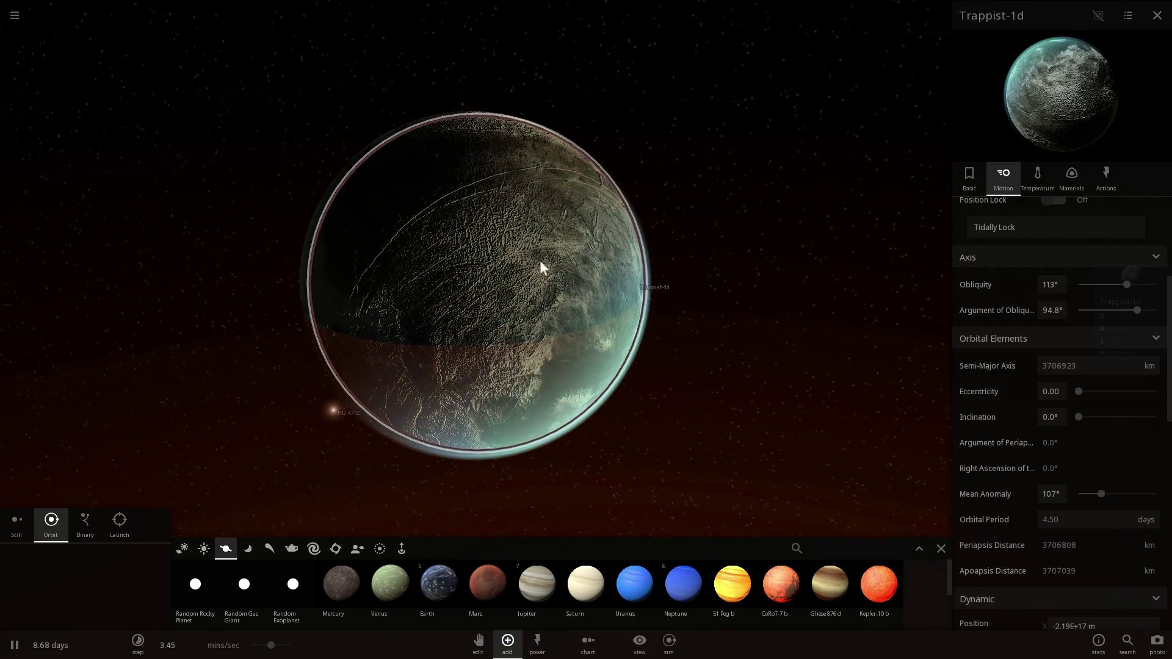
pyautogui.moveTo(679, 348)
pyautogui.mouseDown()
pyautogui.moveTo(715, 358)
pyautogui.moveTo(876, 329)
pyautogui.mouseUp()
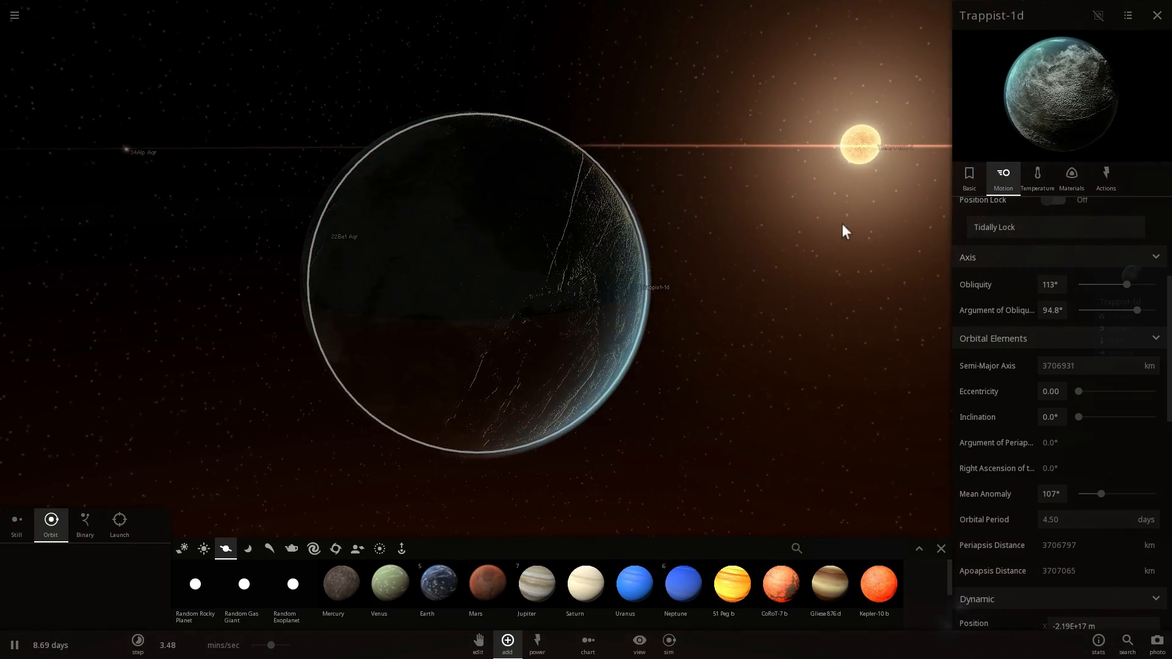
pyautogui.moveTo(841, 224); pyautogui.dragTo(865, 202)
# Place the star behind Trappist-1d, then raise the simulation speed to about 2.3 hours per second.
pyautogui.moveTo(800, 236); pyautogui.dragTo(838, 244)
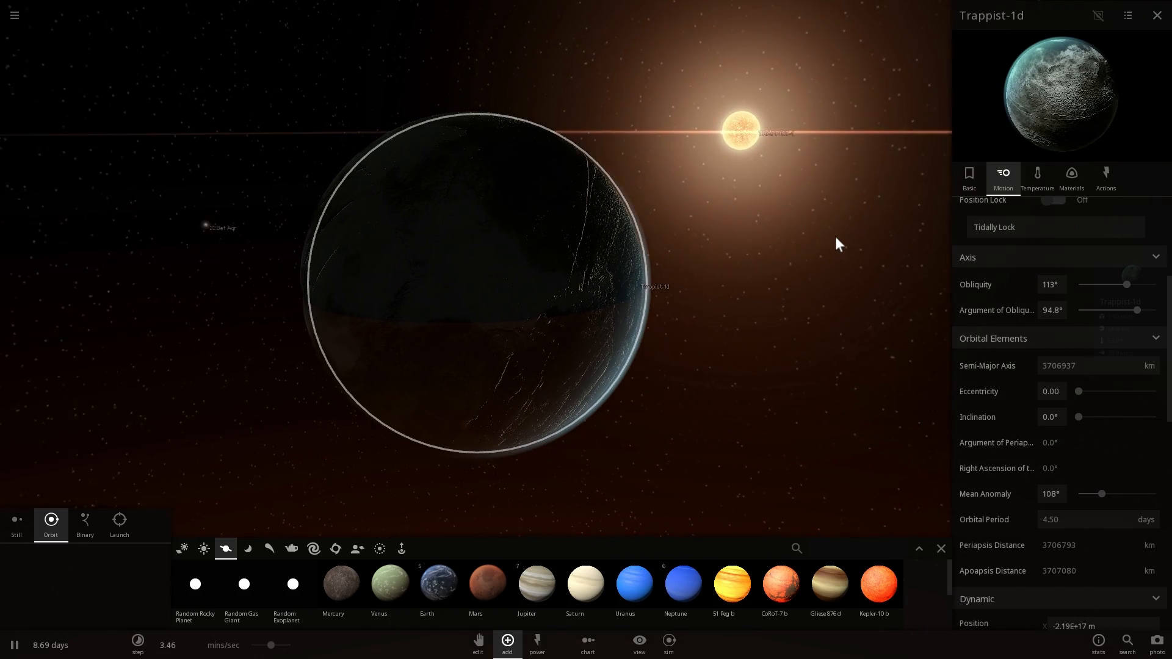
pyautogui.moveTo(668, 262)
pyautogui.mouseDown()
pyautogui.moveTo(794, 260)
pyautogui.moveTo(448, 271)
pyautogui.moveTo(406, 293)
pyautogui.moveTo(480, 312)
pyautogui.mouseUp()
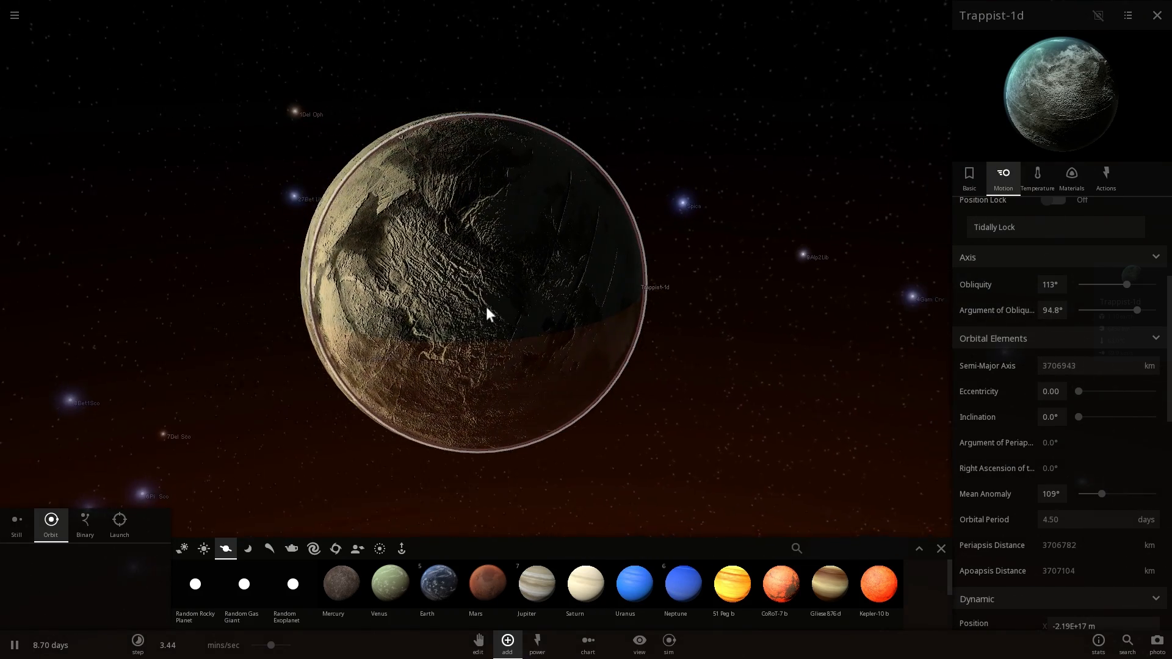
pyautogui.scroll(-5, 485, 308)
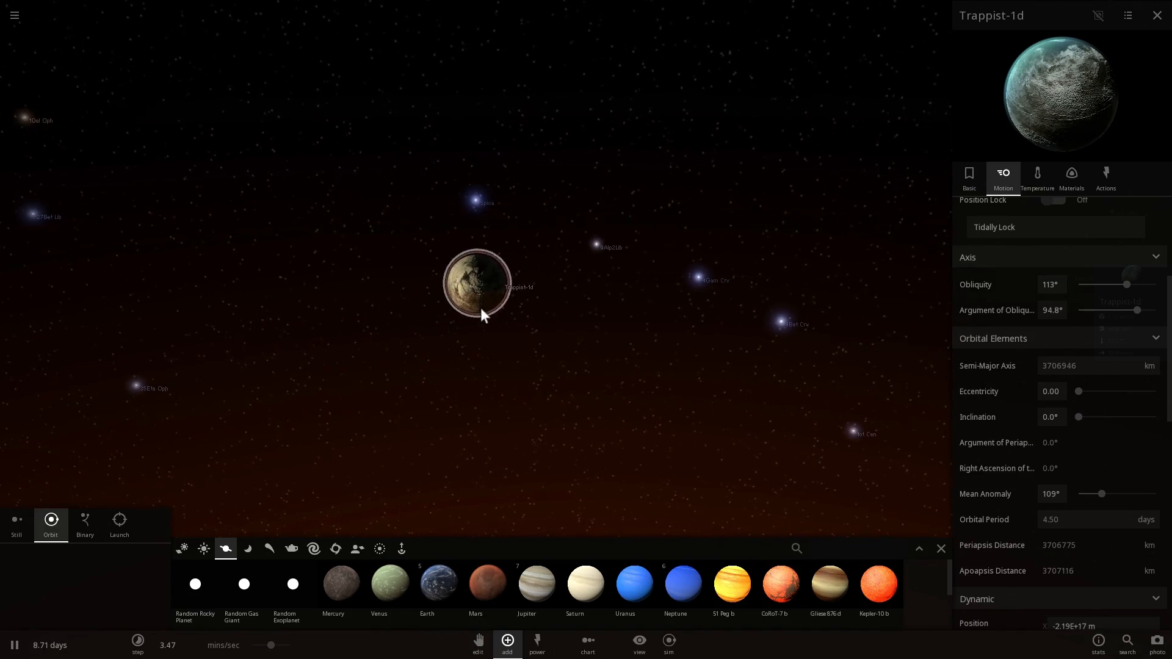
pyautogui.scroll(-3, 479, 310)
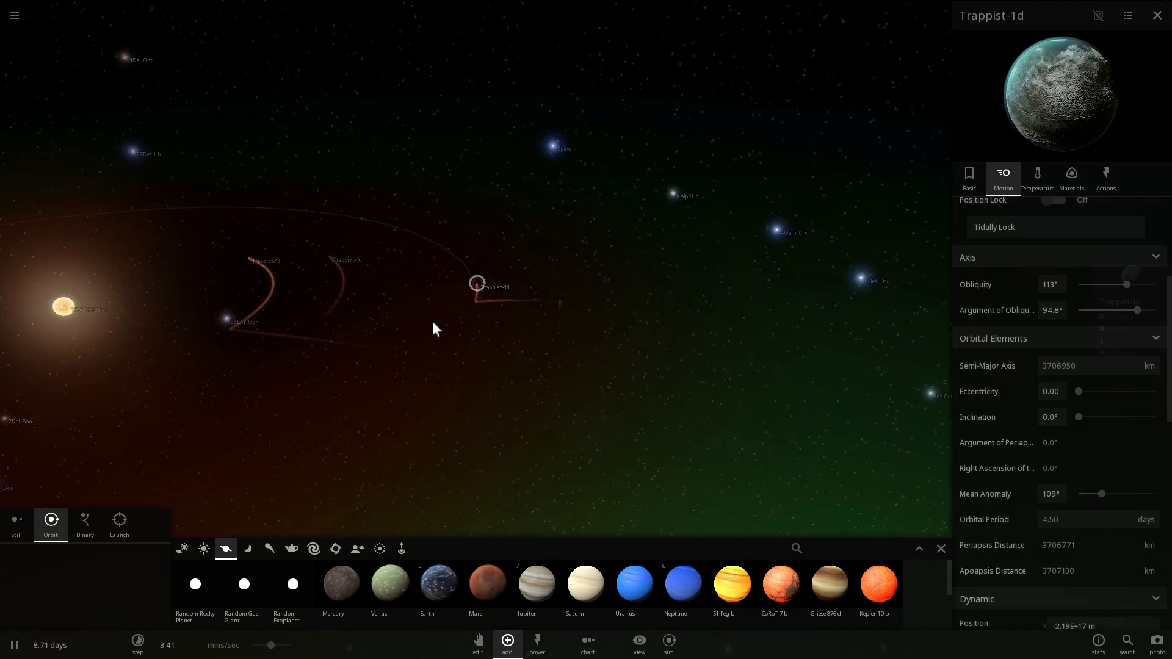
pyautogui.scroll(-3, 484, 312)
pyautogui.moveTo(467, 339)
pyautogui.mouseDown()
pyautogui.moveTo(512, 309)
pyautogui.moveTo(464, 301)
pyautogui.mouseUp()
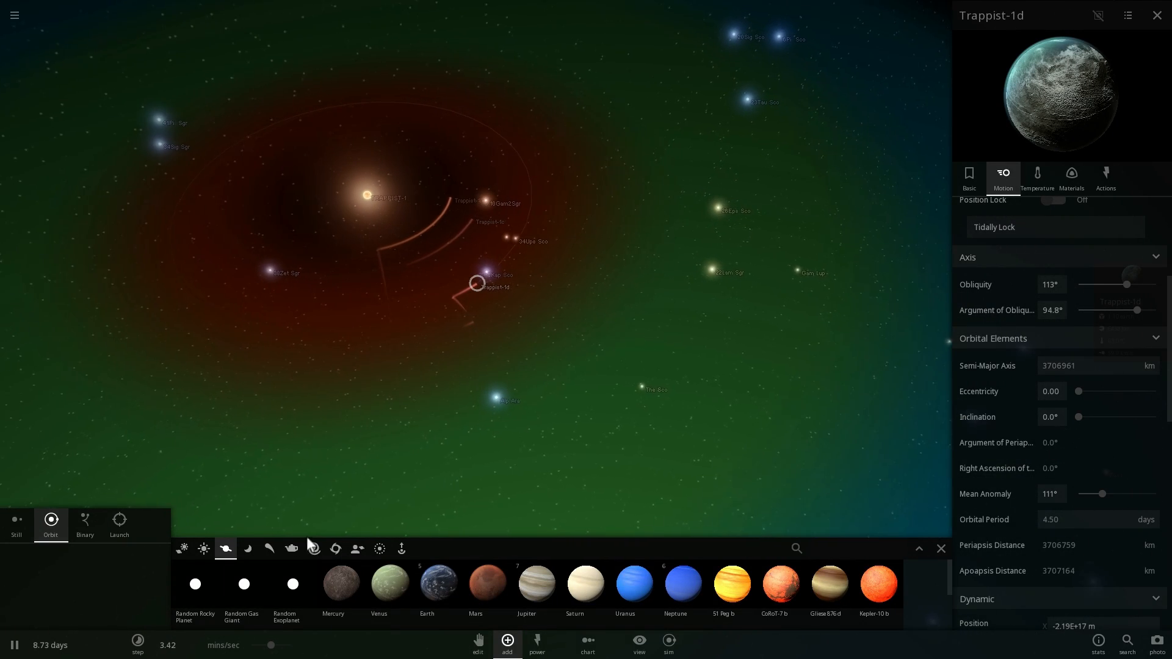
pyautogui.moveTo(277, 645); pyautogui.dragTo(303, 652)
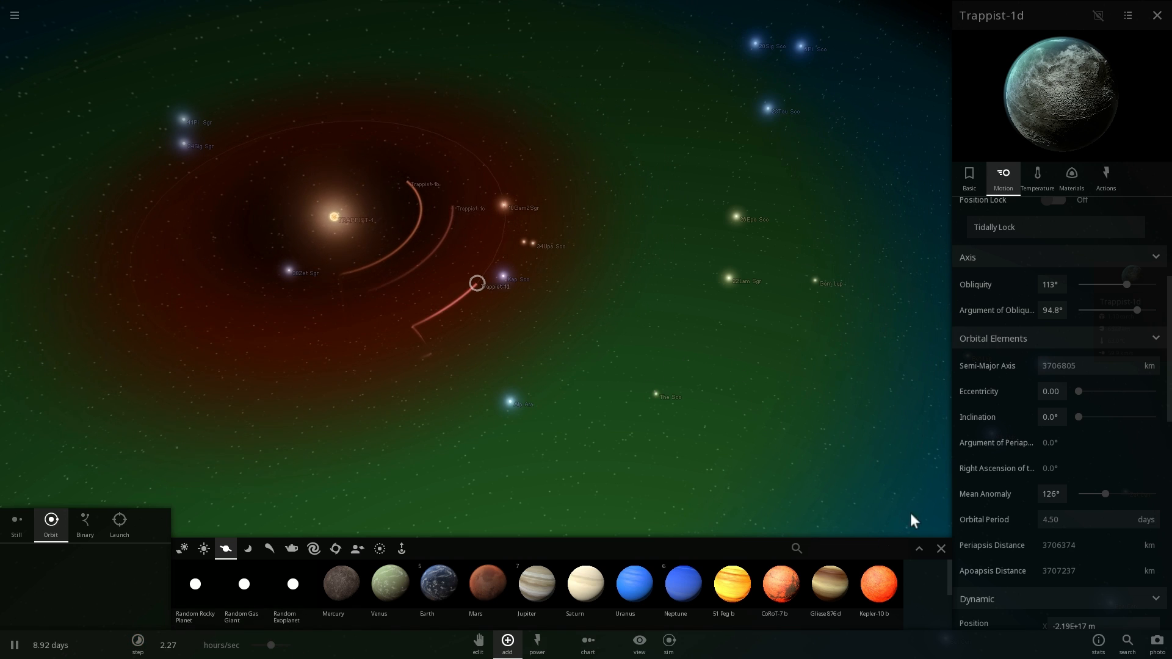
# Set Trappist-1d's surface pressure to 1.01 atm in its Temperature properties.
pyautogui.click(1042, 170)
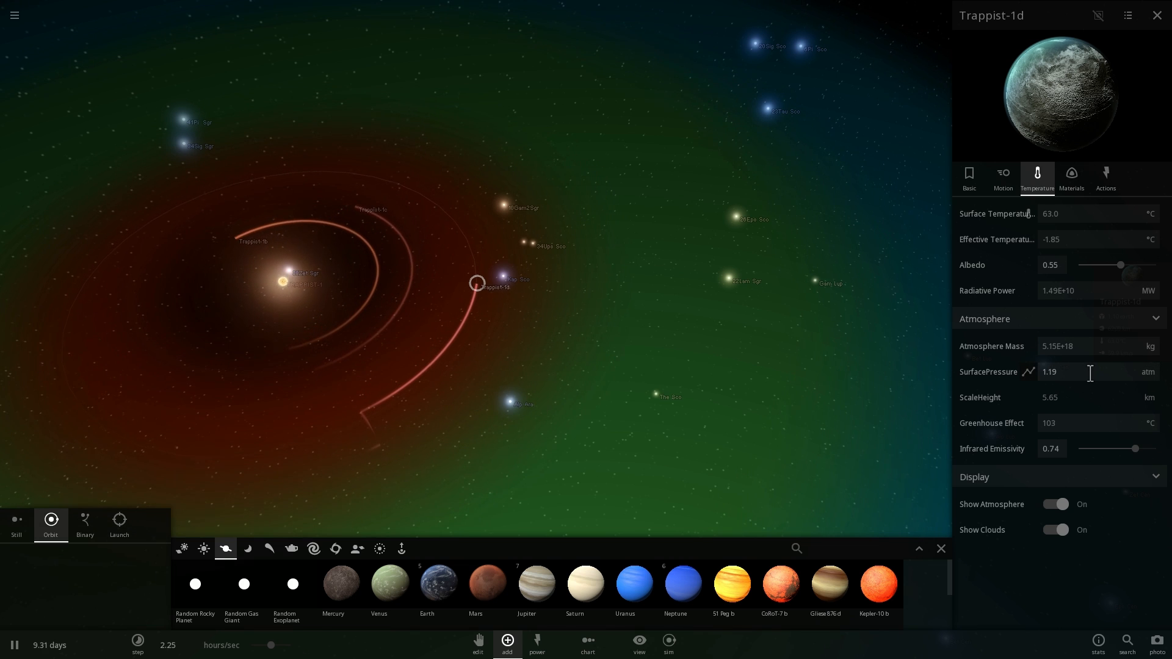
pyautogui.moveTo(1104, 371); pyautogui.dragTo(999, 373)
pyautogui.write('1.01')
pyautogui.press('Return')
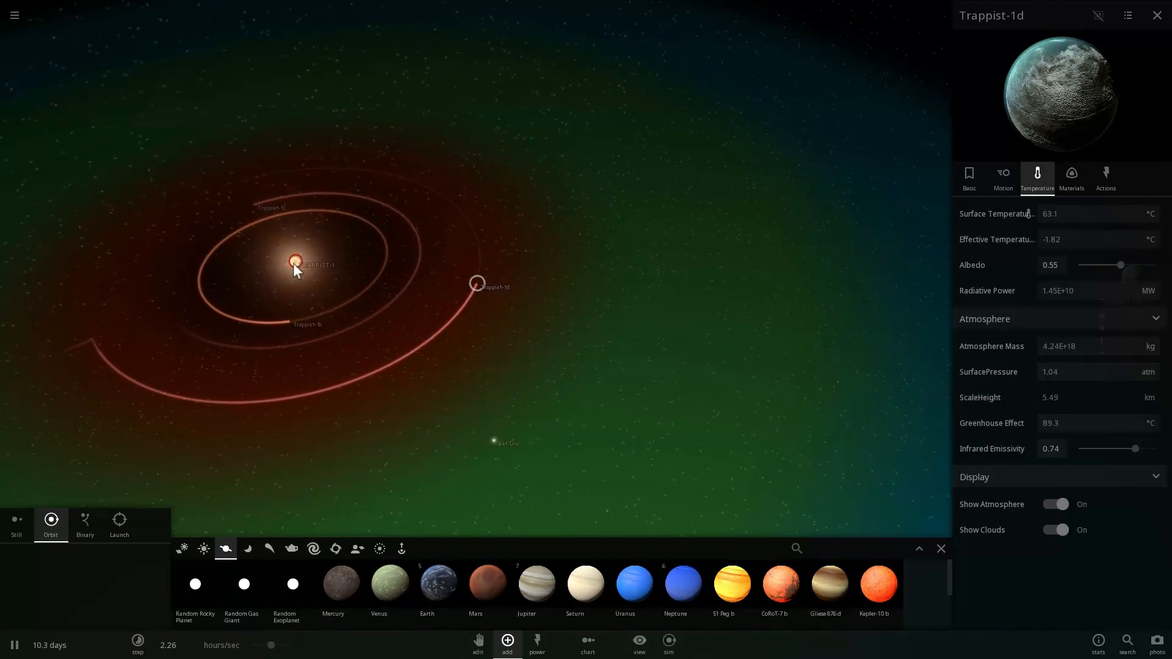
pyautogui.click(293, 265)
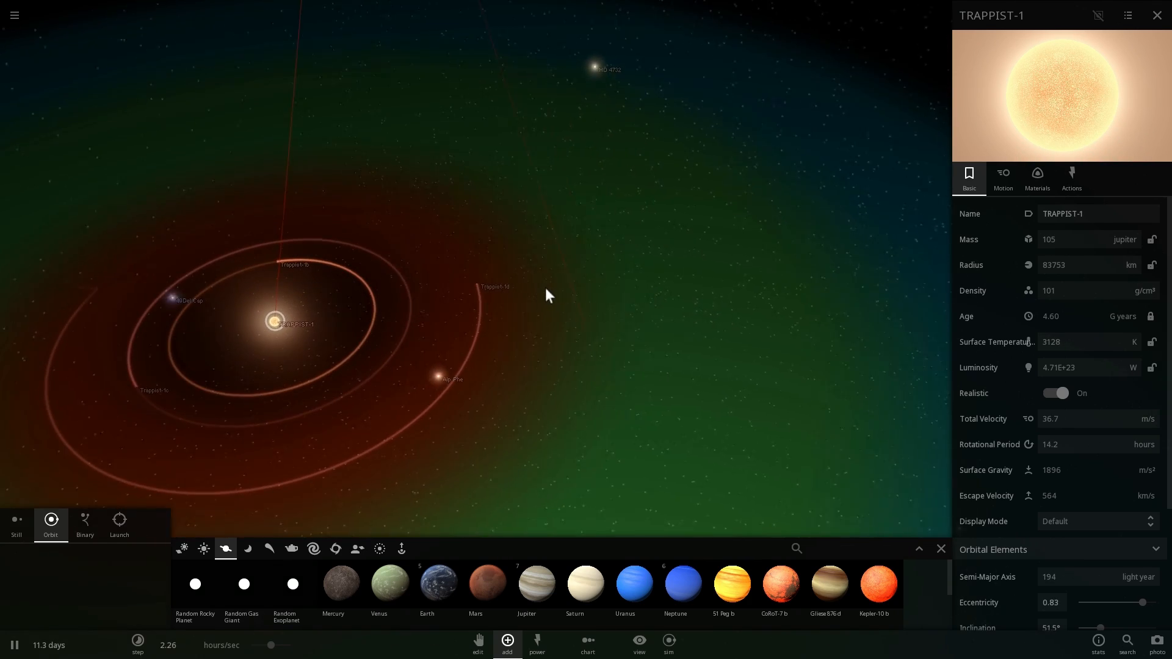
pyautogui.click(474, 287)
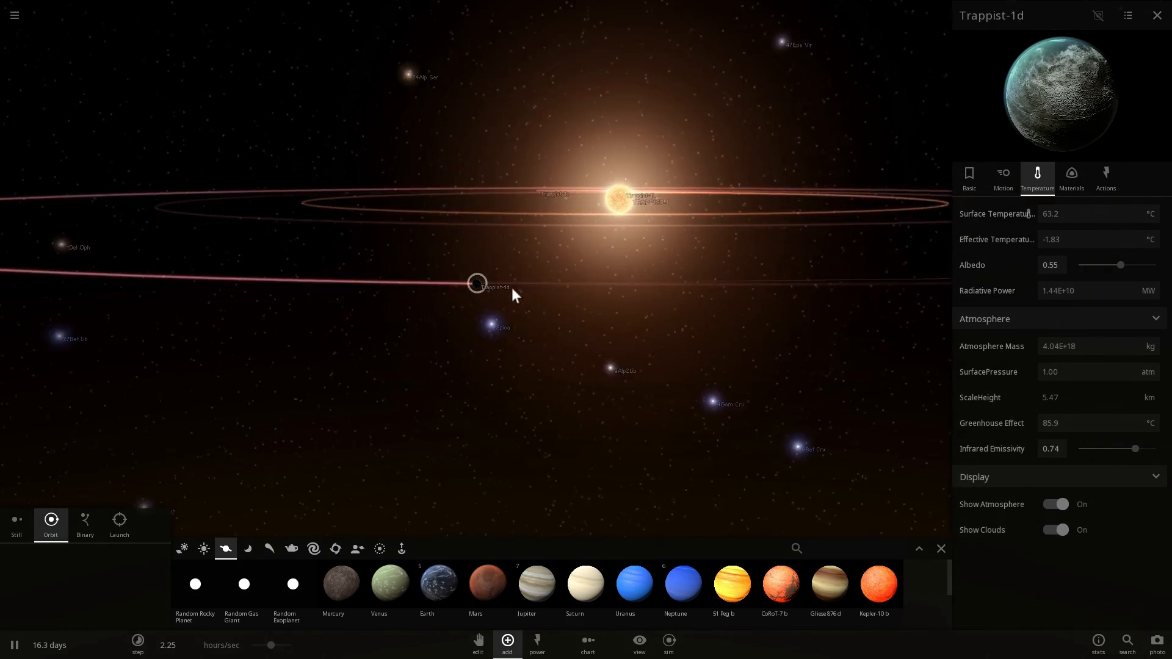
pyautogui.scroll(5, 505, 292)
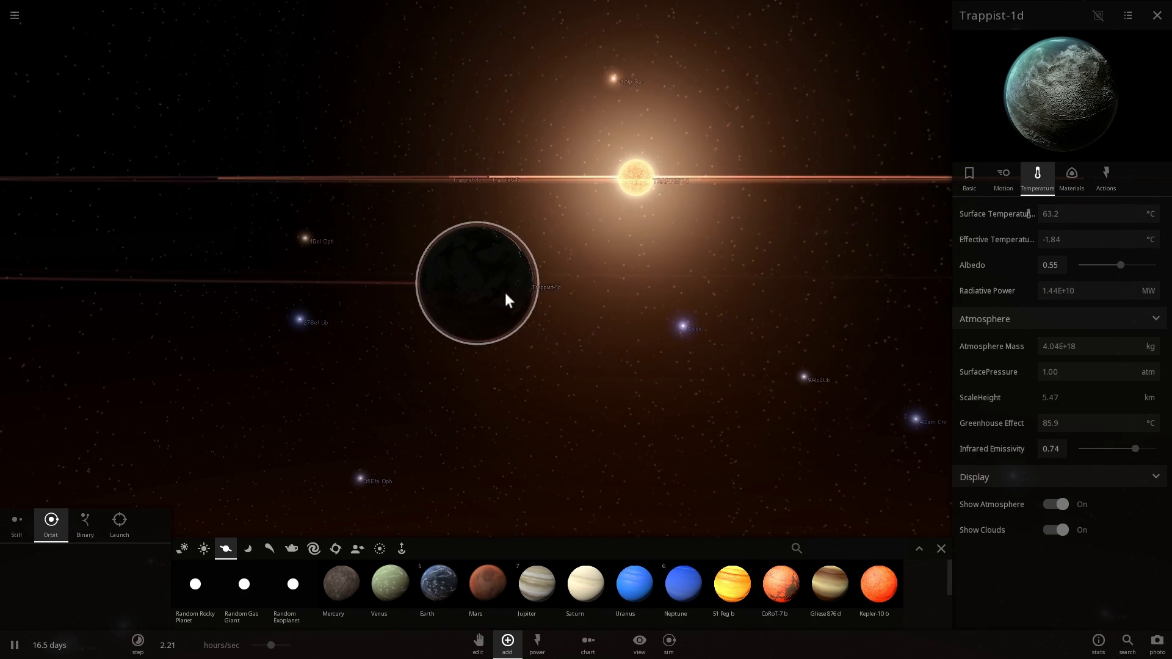
pyautogui.scroll(-3, 438, 290)
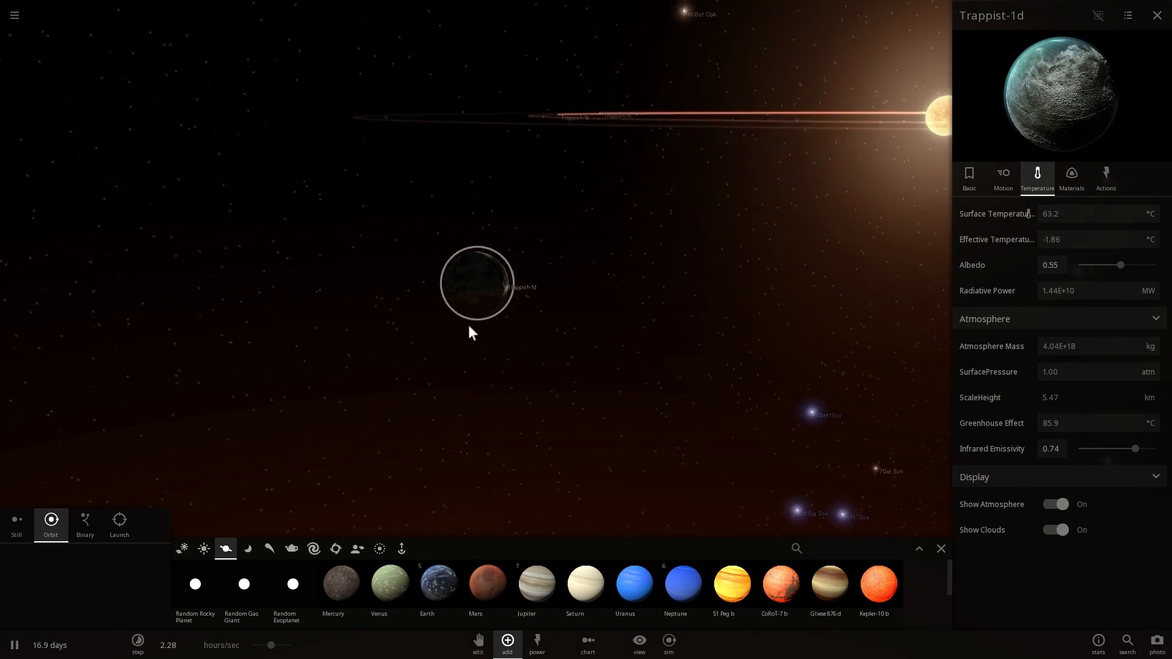
pyautogui.scroll(-5, 476, 318)
pyautogui.scroll(-5, 477, 318)
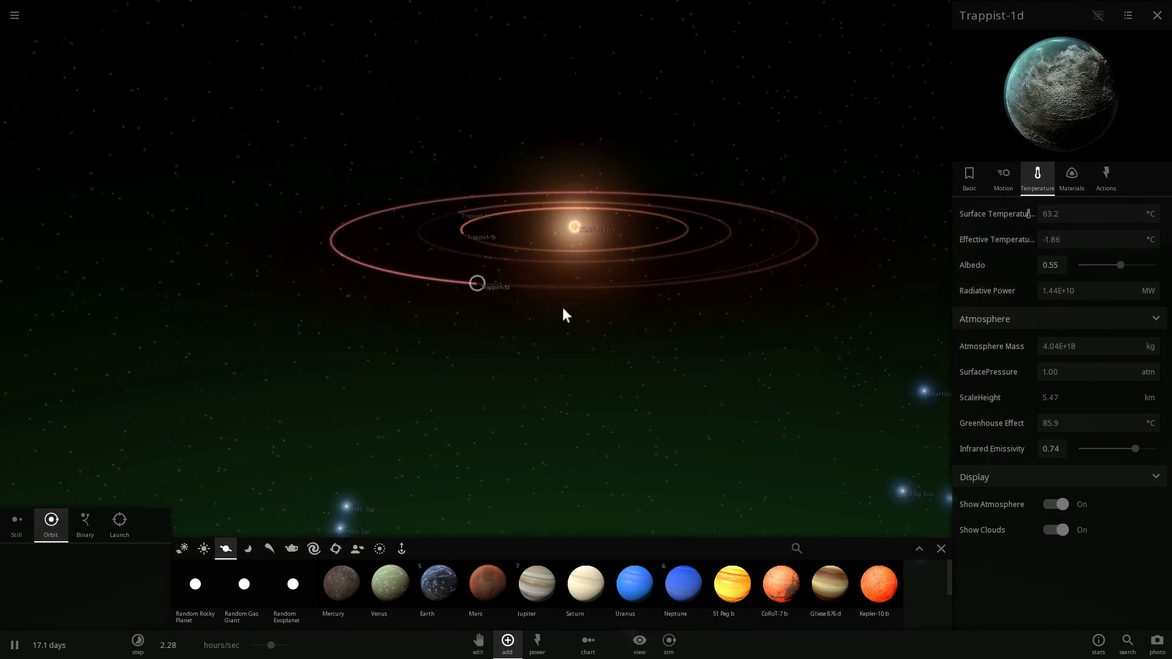
pyautogui.scroll(-5, 513, 355)
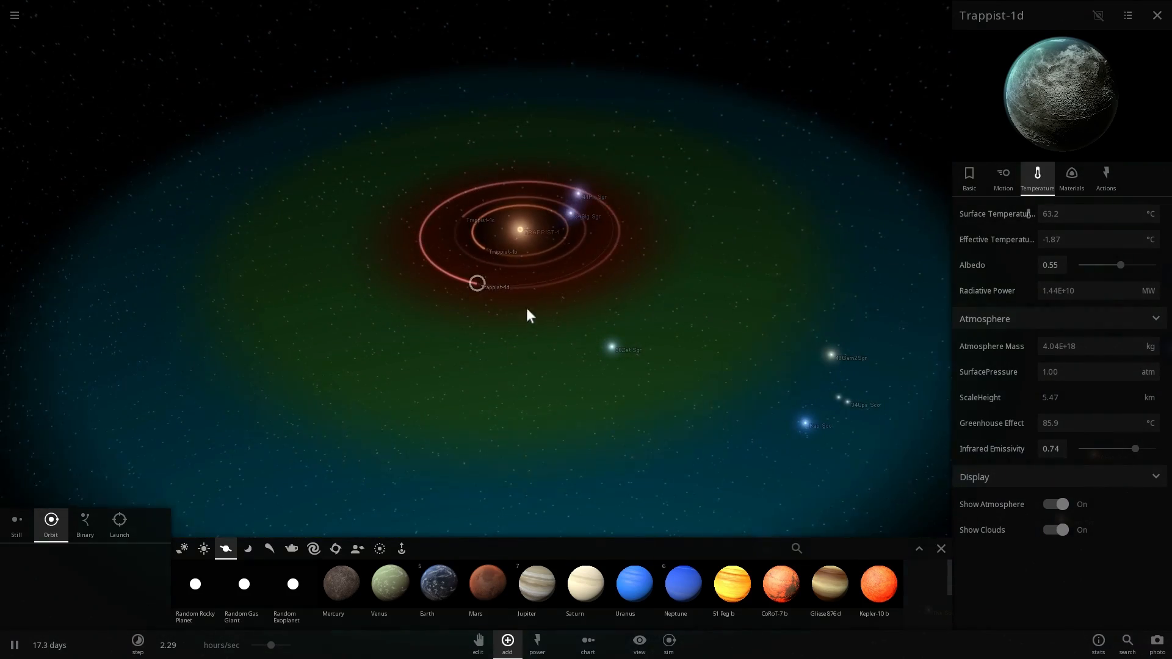
pyautogui.moveTo(529, 313); pyautogui.dragTo(401, 348)
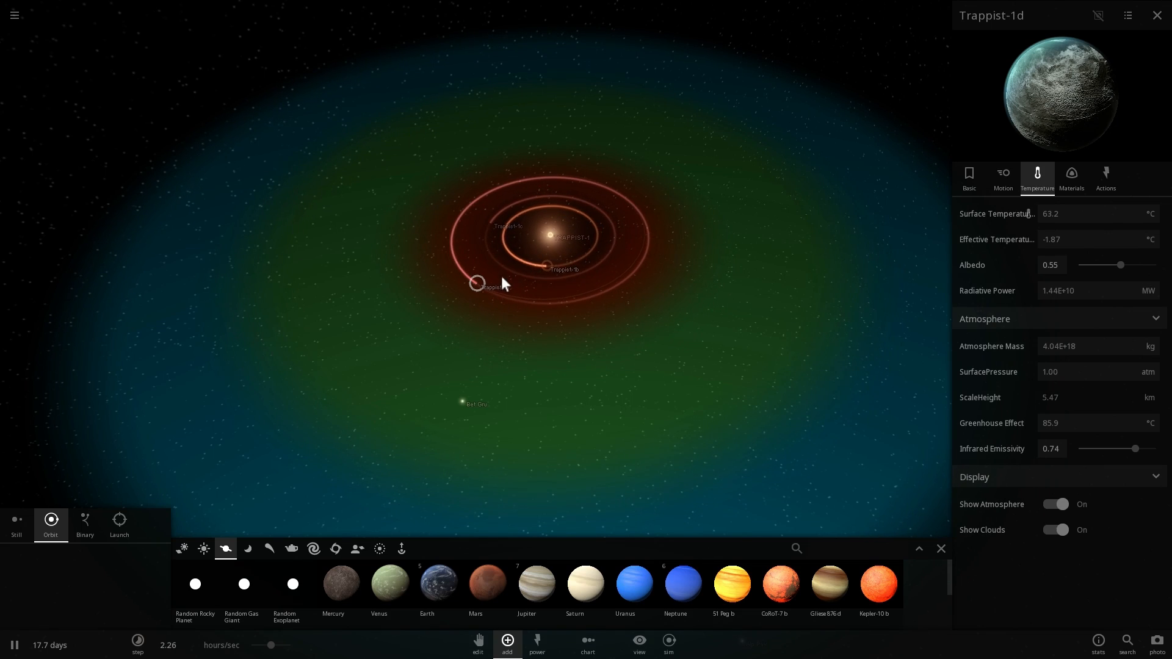
pyautogui.moveTo(497, 283); pyautogui.dragTo(543, 298)
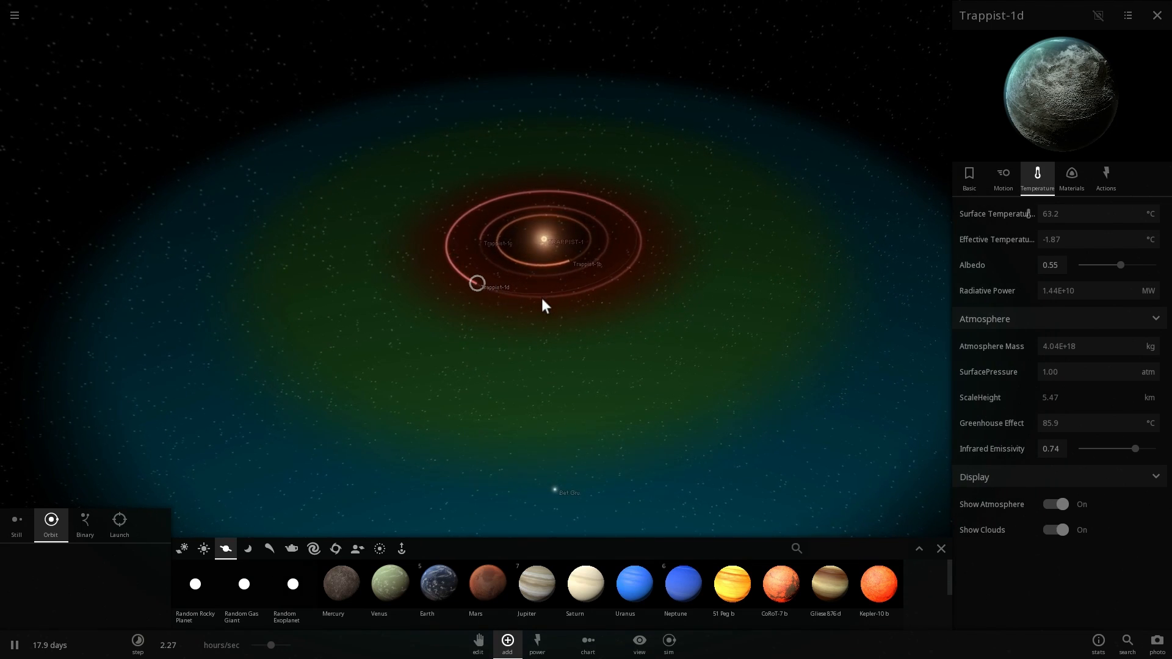
pyautogui.scroll(5, 504, 288)
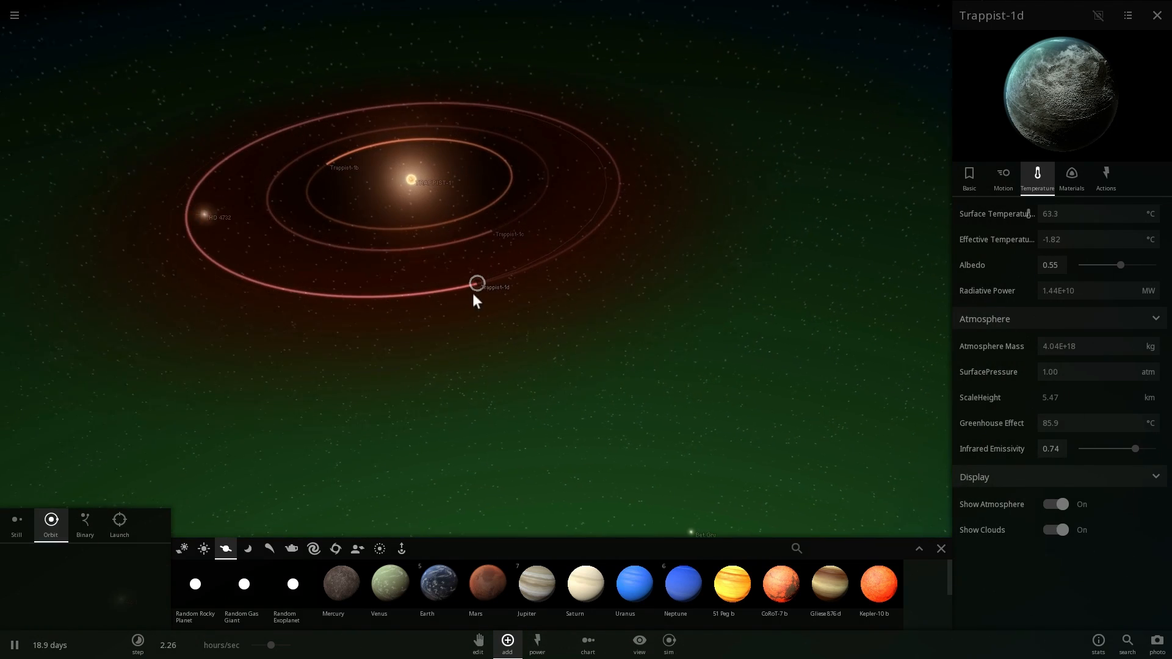
pyautogui.moveTo(473, 293); pyautogui.dragTo(401, 270)
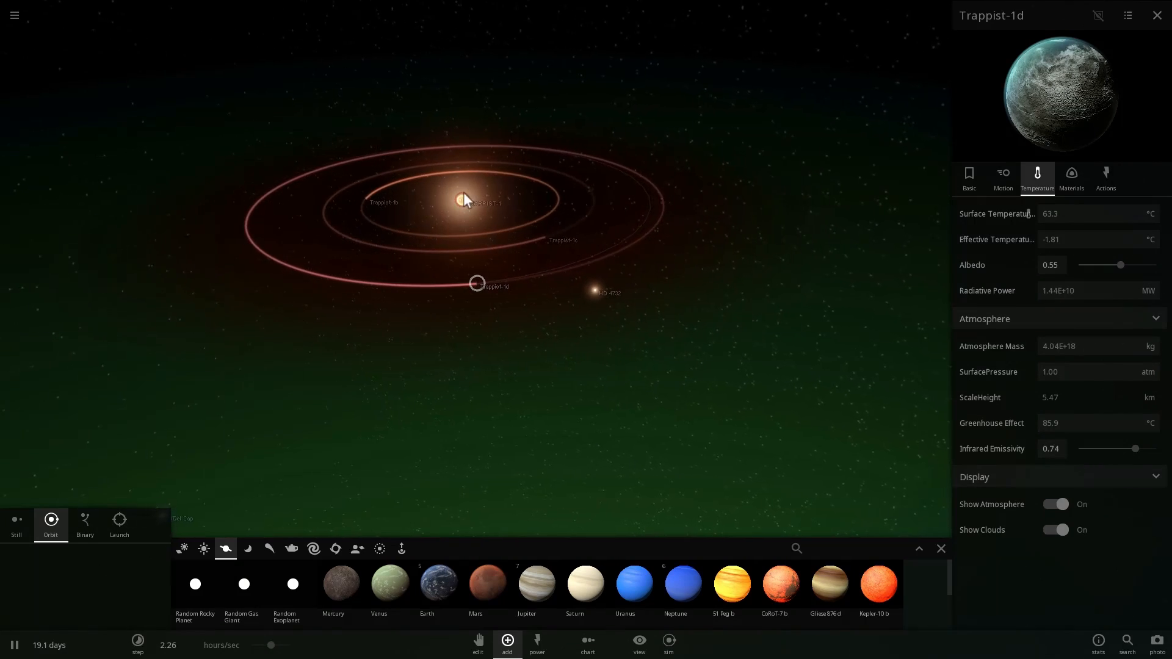
# Select TRAPPIST-1 and rotate the view around the system and its star field.
pyautogui.click(437, 201)
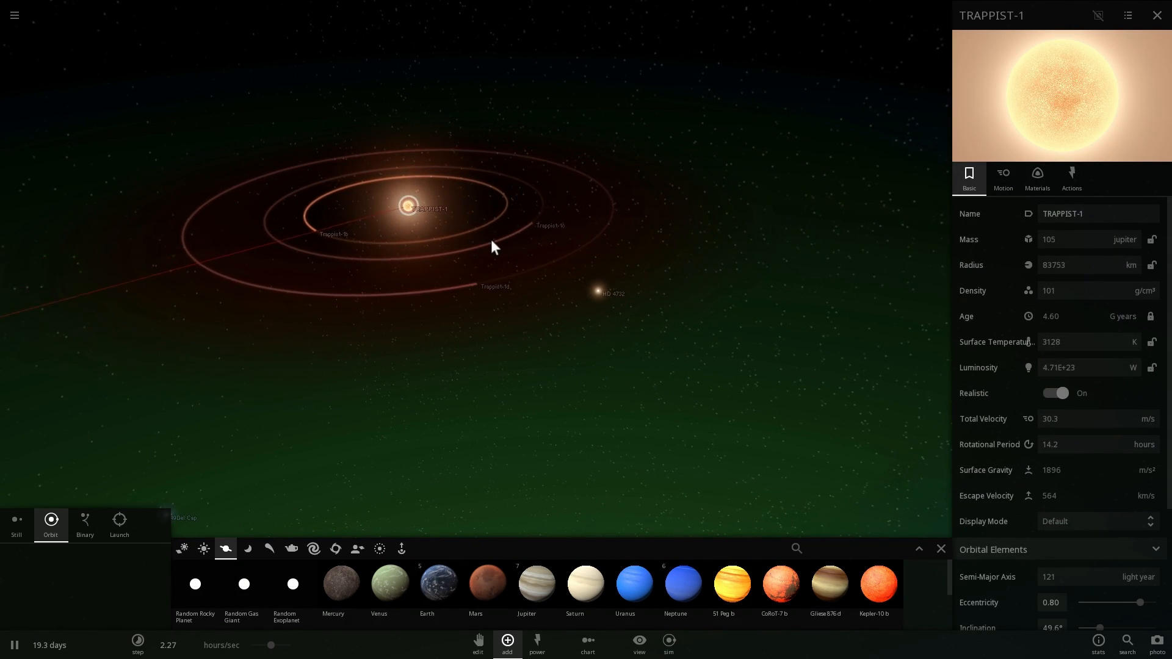
pyautogui.moveTo(490, 249)
pyautogui.mouseDown()
pyautogui.moveTo(474, 259)
pyautogui.moveTo(414, 235)
pyautogui.mouseUp()
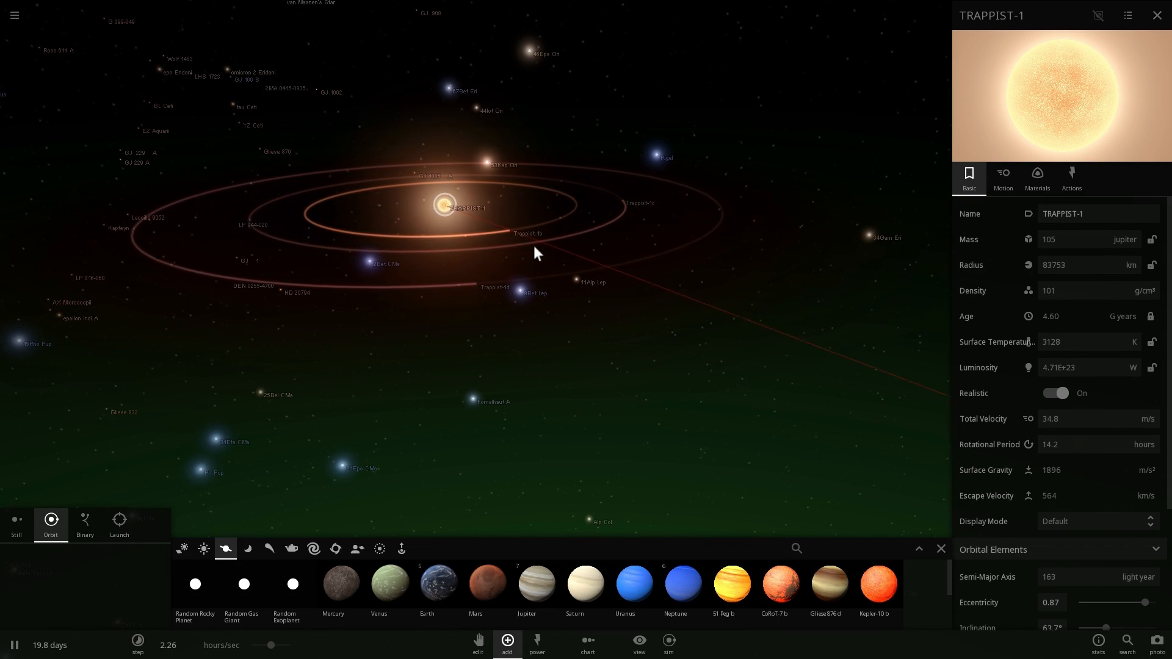
pyautogui.moveTo(534, 246); pyautogui.dragTo(480, 240)
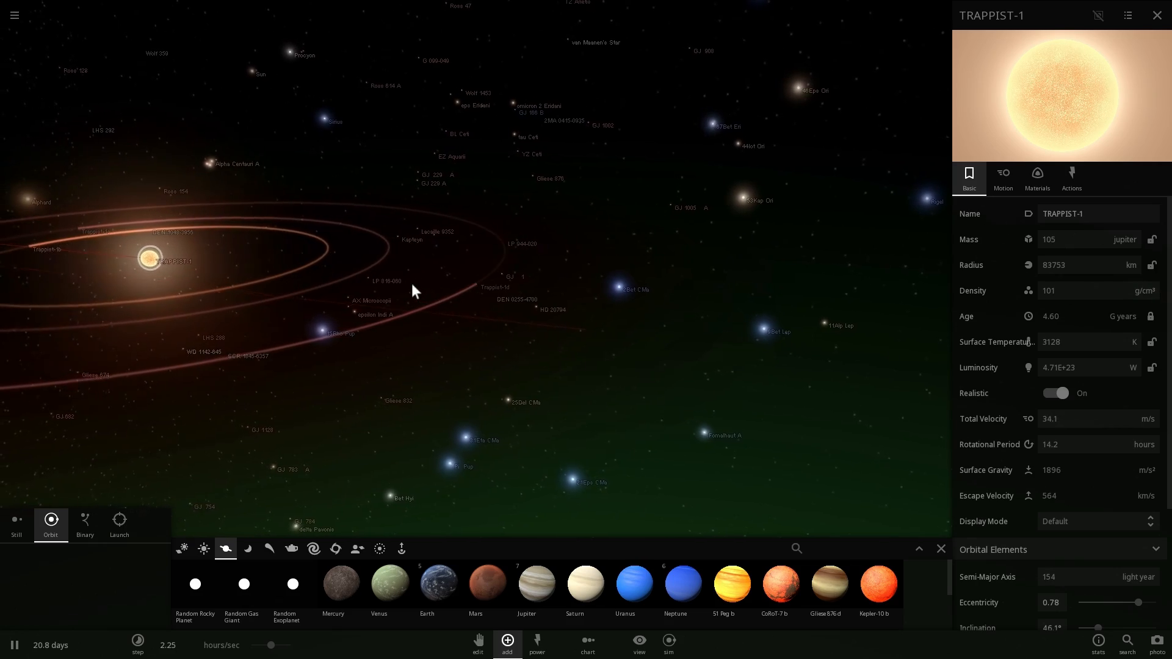
pyautogui.moveTo(412, 285)
pyautogui.mouseDown()
pyautogui.moveTo(230, 305)
pyautogui.moveTo(450, 177)
pyautogui.mouseUp()
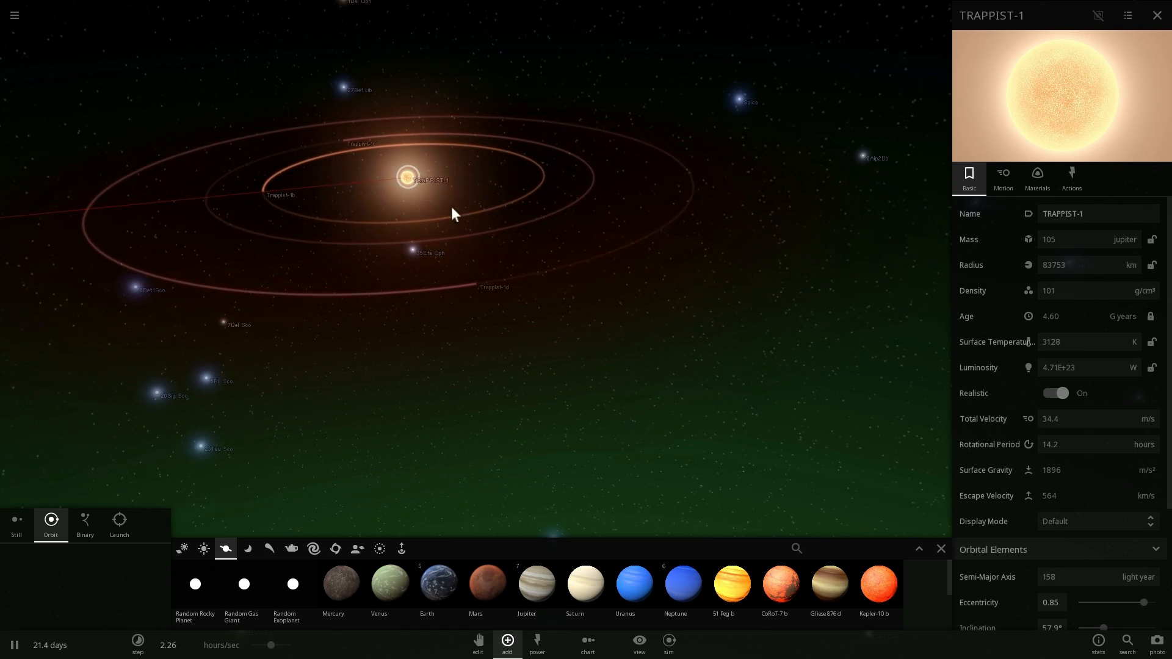
# Orbit so the planets' orbits sit face-on amid the habitable-zone overlay.
pyautogui.moveTo(448, 214); pyautogui.dragTo(501, 300)
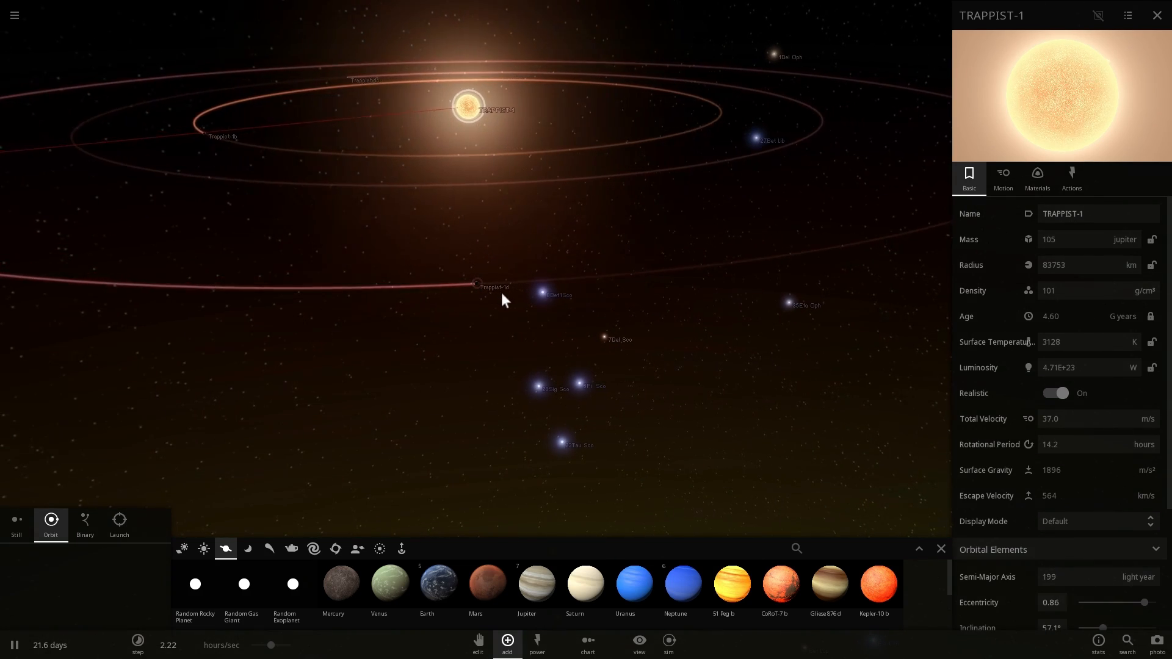
pyautogui.scroll(5, 440, 290)
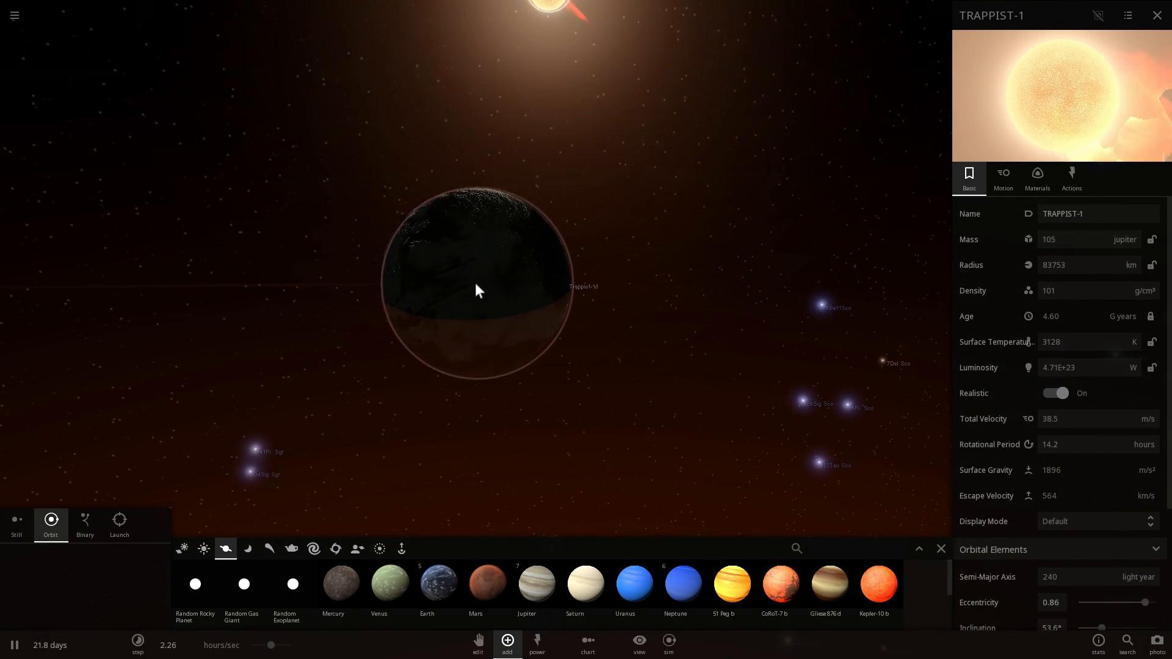
pyautogui.moveTo(475, 284)
pyautogui.mouseDown()
pyautogui.moveTo(457, 249)
pyautogui.moveTo(500, 189)
pyautogui.moveTo(526, 243)
pyautogui.moveTo(418, 272)
pyautogui.mouseUp()
pyautogui.scroll(-3, 428, 272)
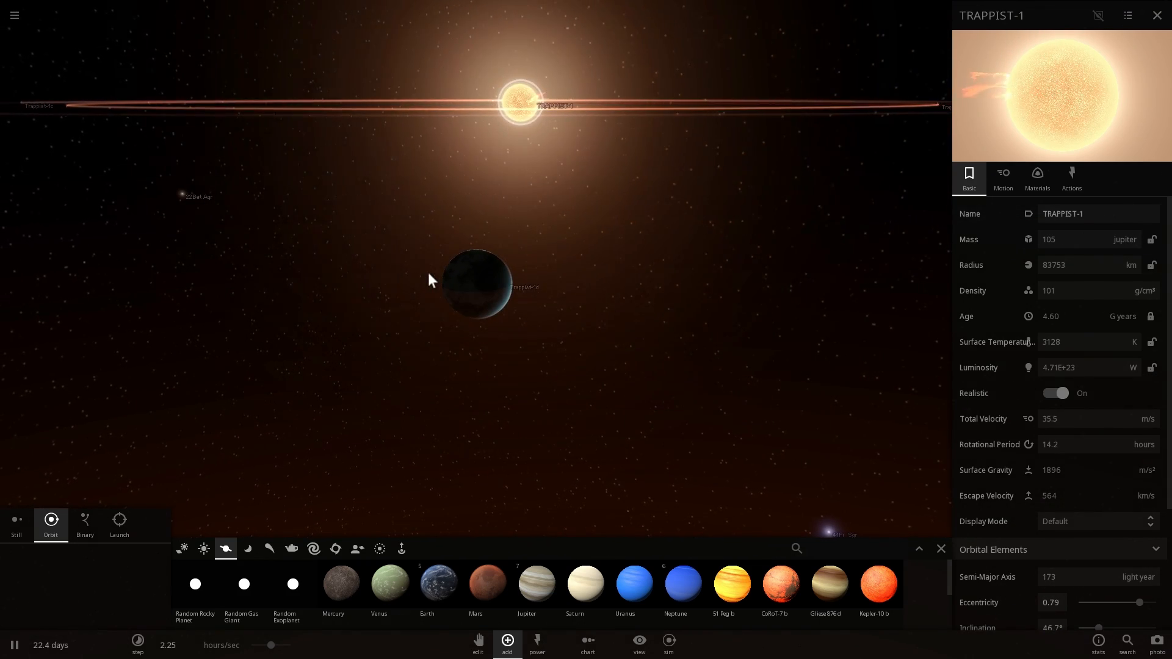
pyautogui.scroll(-5, 427, 272)
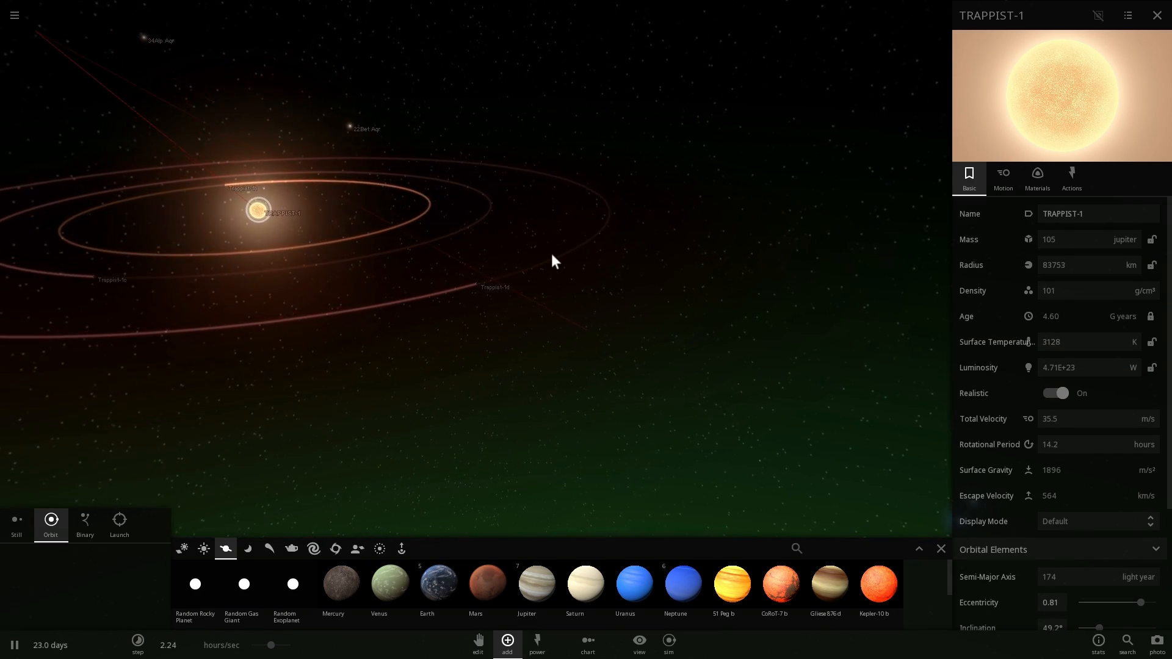
pyautogui.moveTo(542, 265); pyautogui.dragTo(441, 285)
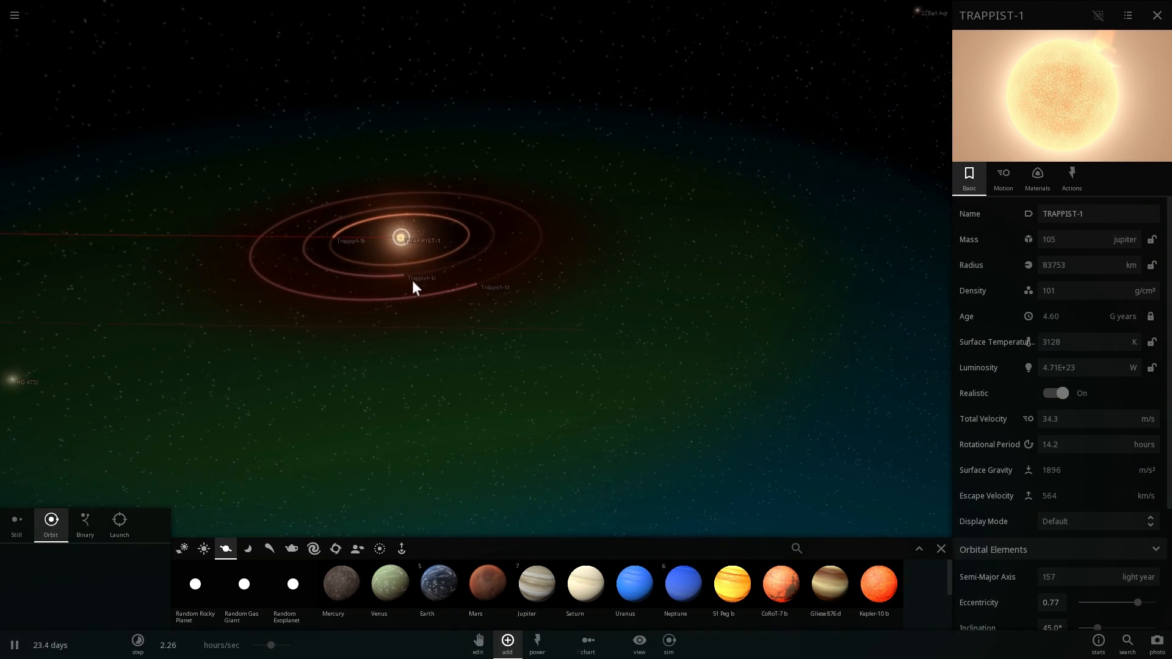
# Close the properties panel, centre on TRAPPIST-1 from above, then select and orbit around Trappist-1d.
pyautogui.click(407, 241)
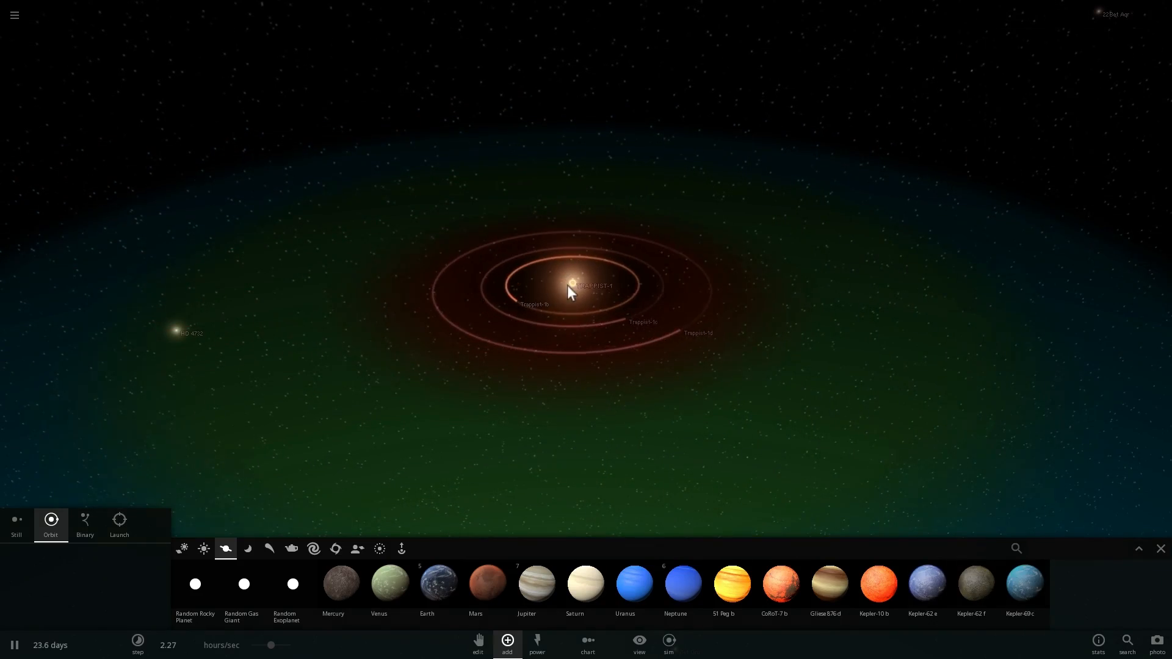
pyautogui.doubleClick(572, 285)
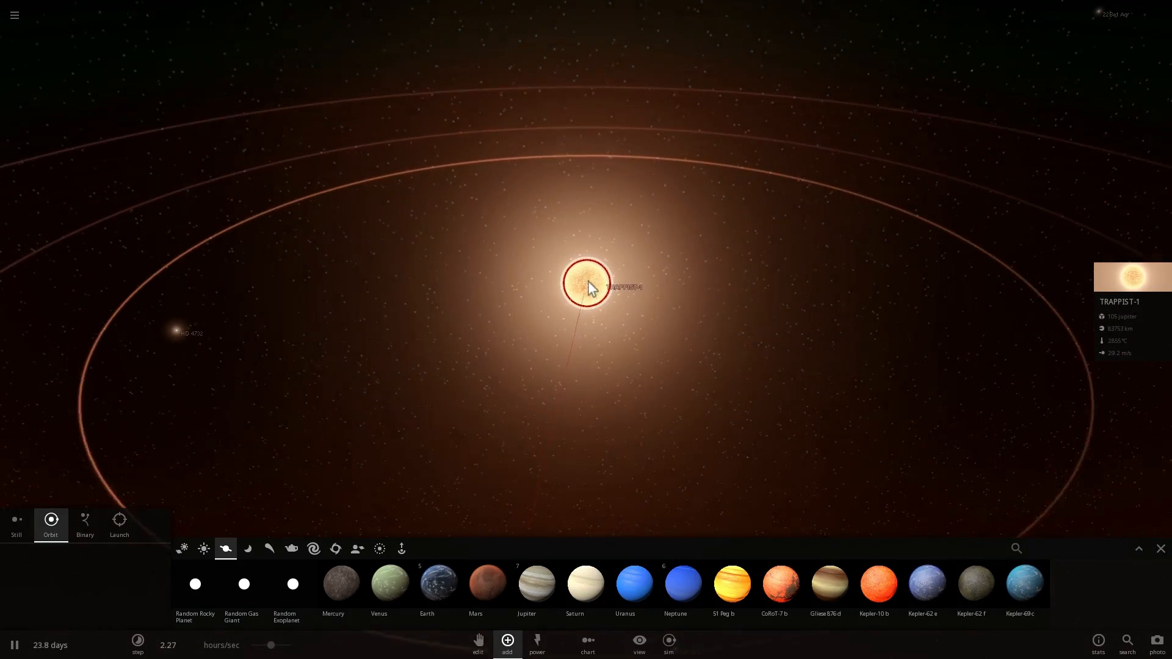
pyautogui.scroll(-5, 632, 280)
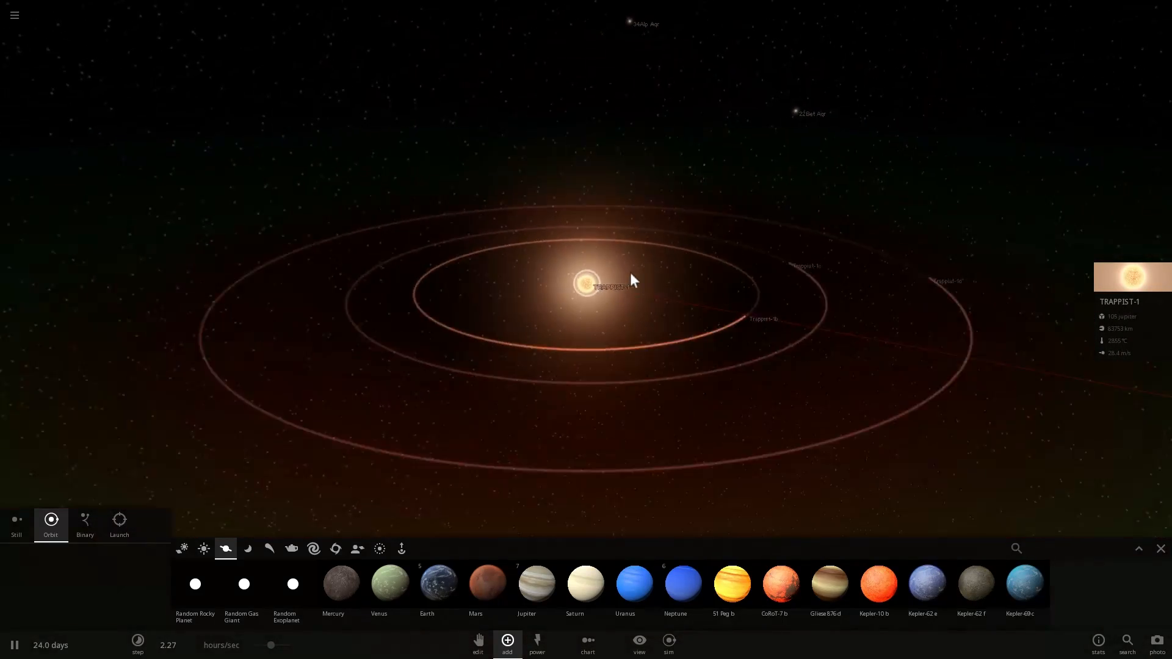
pyautogui.scroll(-3, 631, 272)
pyautogui.scroll(-2, 628, 275)
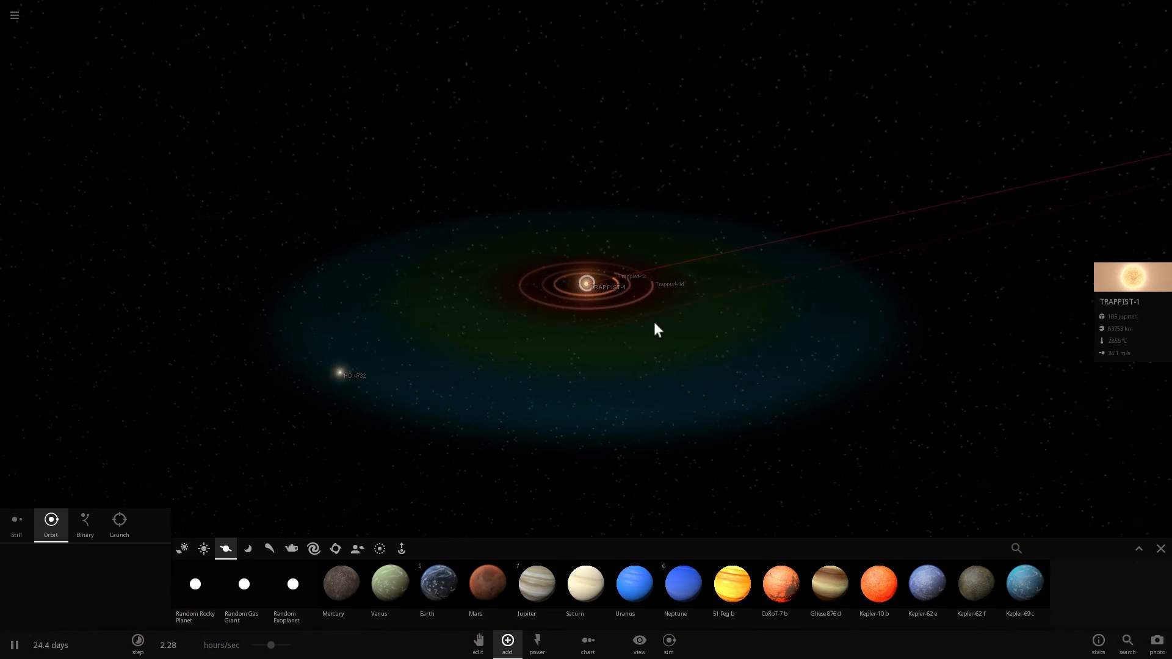
pyautogui.moveTo(637, 329)
pyautogui.mouseDown()
pyautogui.moveTo(541, 269)
pyautogui.moveTo(550, 317)
pyautogui.mouseUp()
pyautogui.click(537, 265)
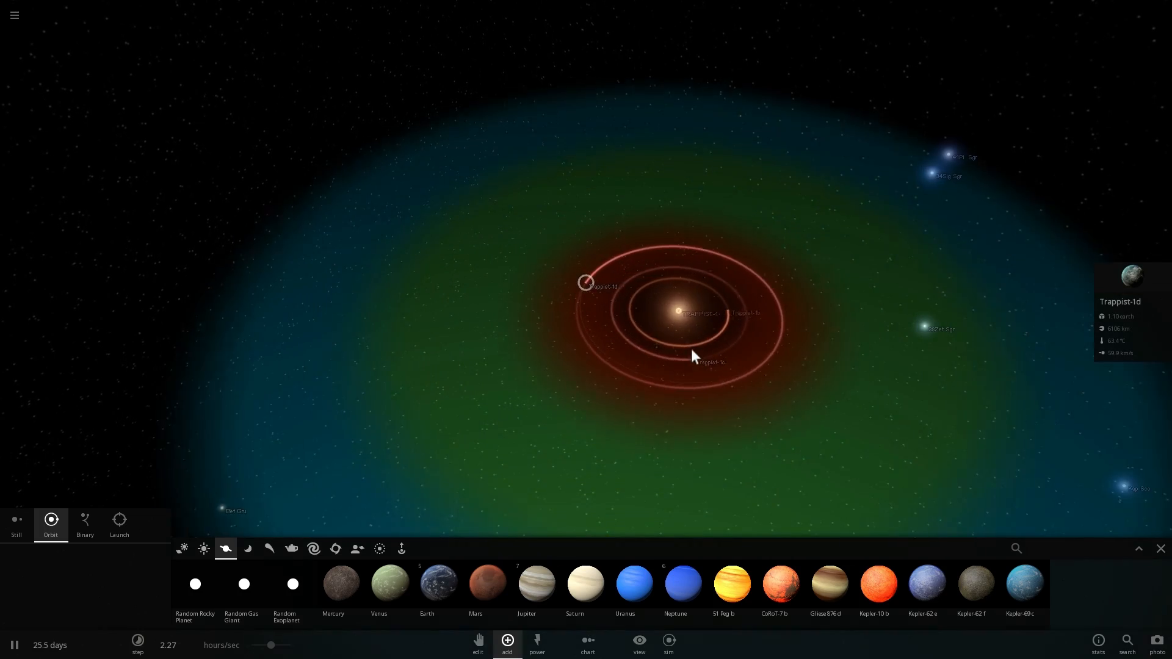
pyautogui.scroll(2, 690, 350)
pyautogui.moveTo(688, 348)
pyautogui.mouseDown()
pyautogui.moveTo(814, 311)
pyautogui.moveTo(791, 327)
pyautogui.moveTo(764, 311)
pyautogui.moveTo(745, 323)
pyautogui.moveTo(751, 287)
pyautogui.moveTo(734, 270)
pyautogui.mouseUp()
pyautogui.scroll(3, 804, 317)
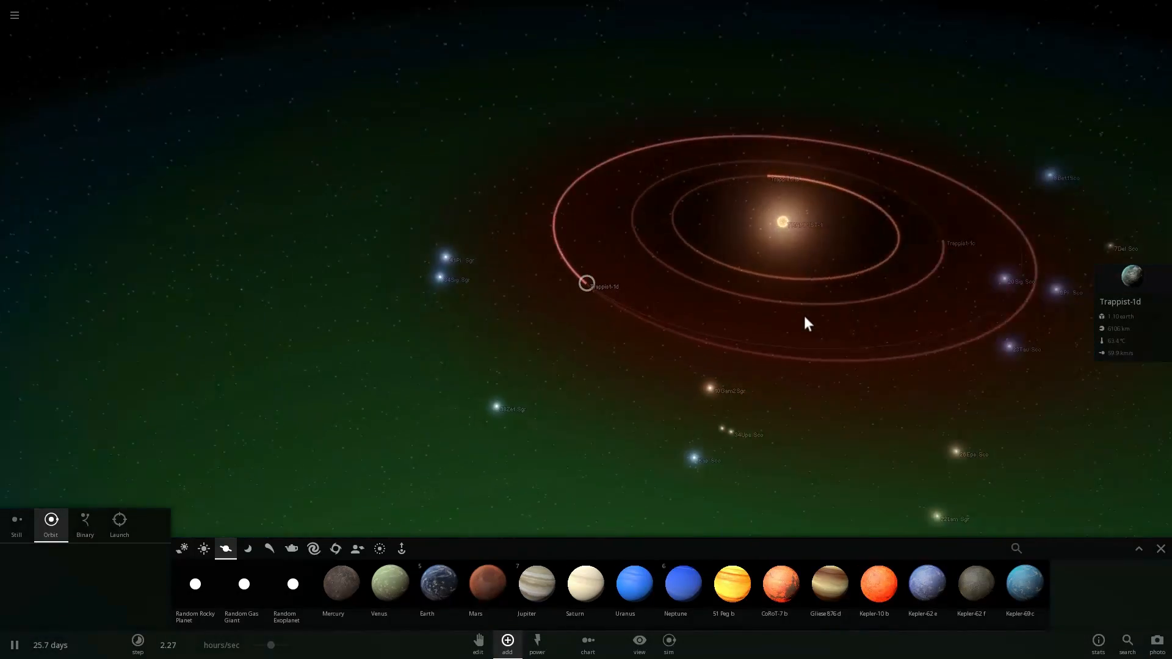
pyautogui.scroll(3, 756, 314)
pyautogui.scroll(3, 745, 314)
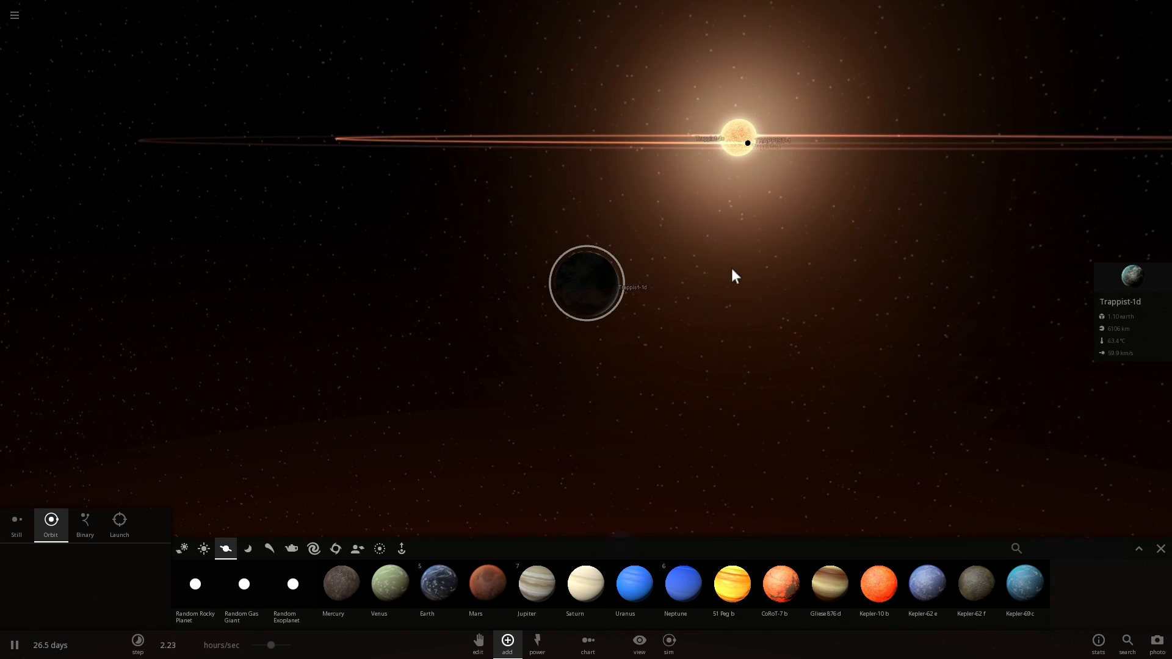
# Orbit close around Trappist-1d to see its sunlit surface, then pull back to the orbit rings.
pyautogui.moveTo(732, 268); pyautogui.dragTo(758, 270)
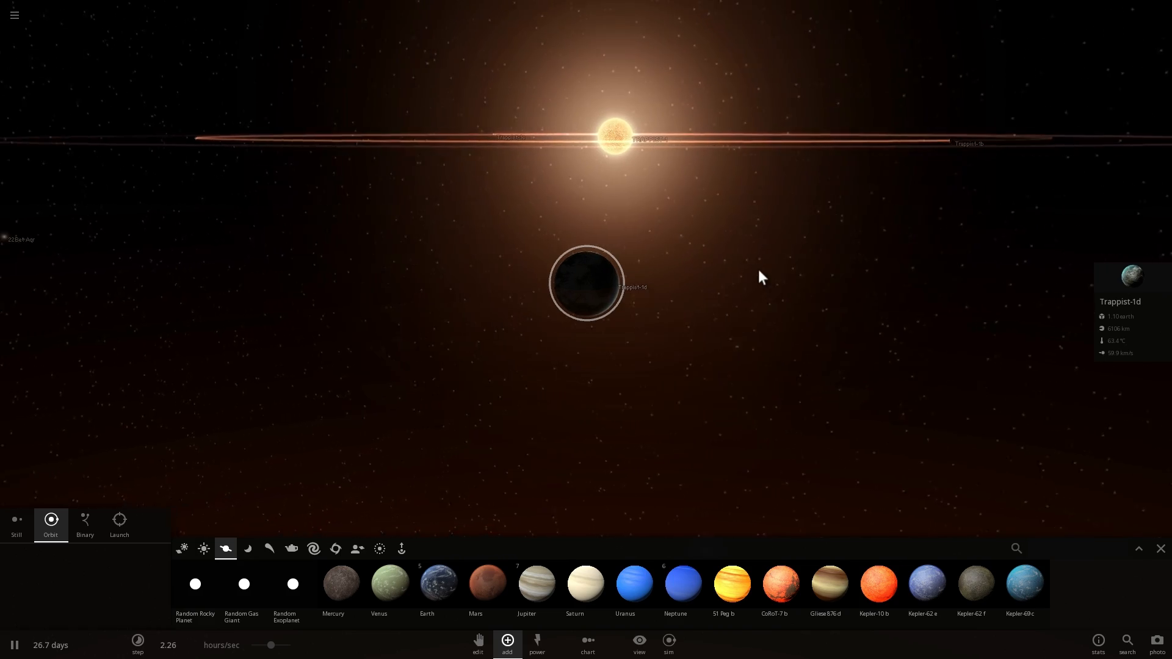
pyautogui.scroll(2, 743, 272)
pyautogui.scroll(2, 737, 274)
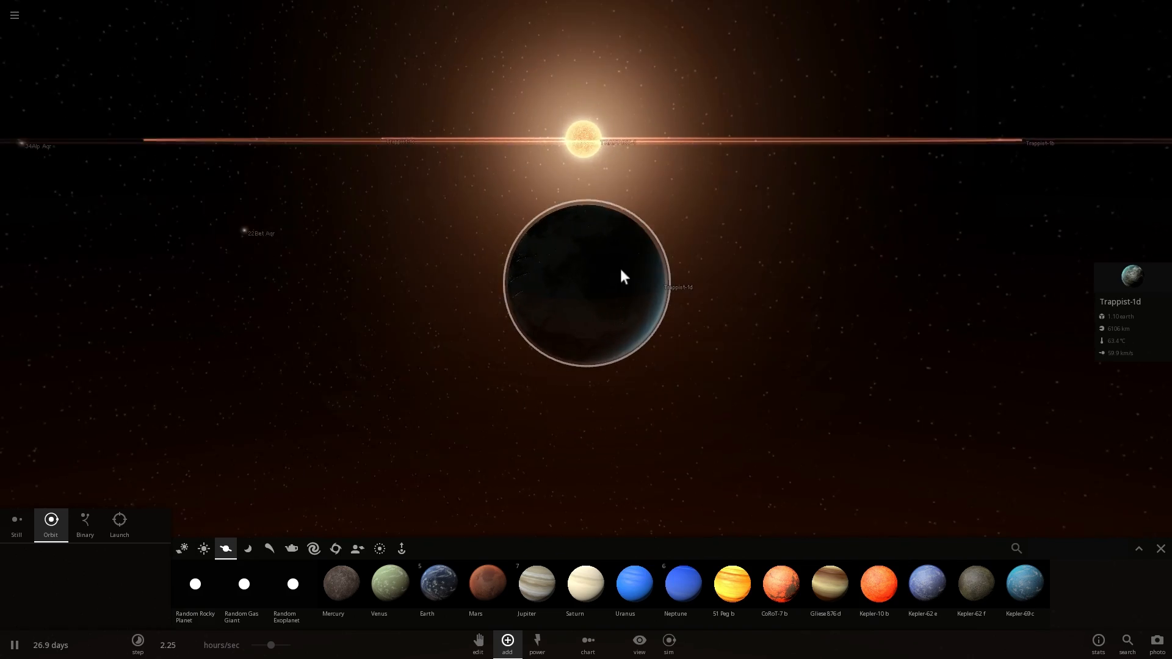
pyautogui.moveTo(621, 276)
pyautogui.mouseDown()
pyautogui.moveTo(673, 280)
pyautogui.moveTo(605, 267)
pyautogui.moveTo(722, 264)
pyautogui.mouseUp()
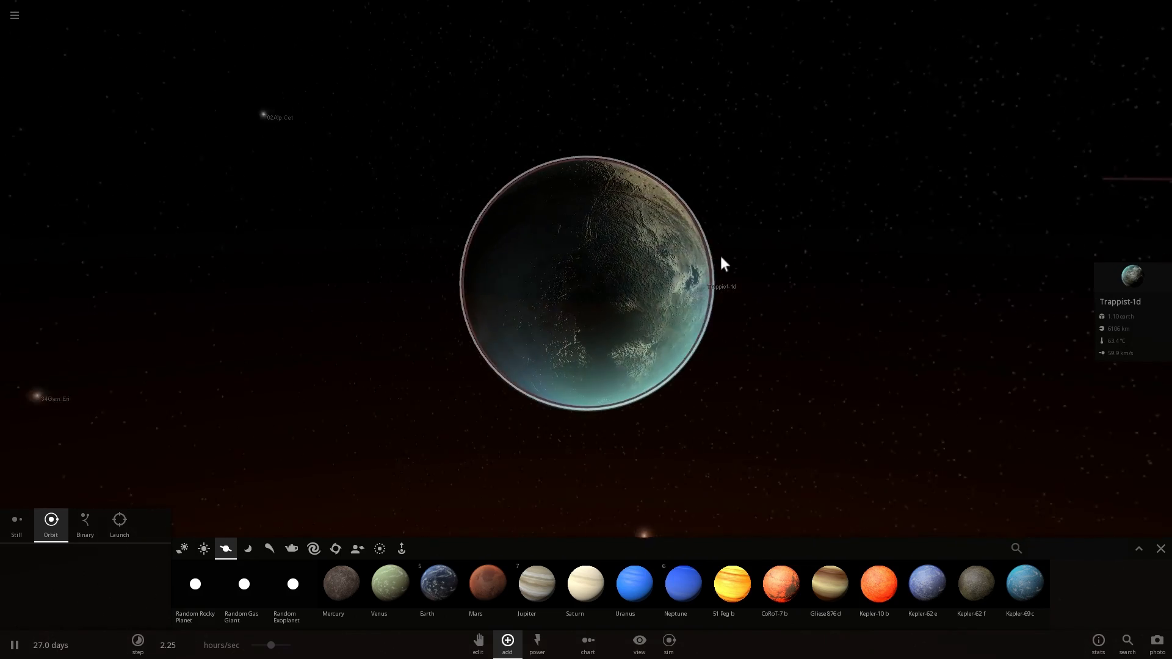
pyautogui.scroll(2, 720, 258)
pyautogui.scroll(-2, 715, 262)
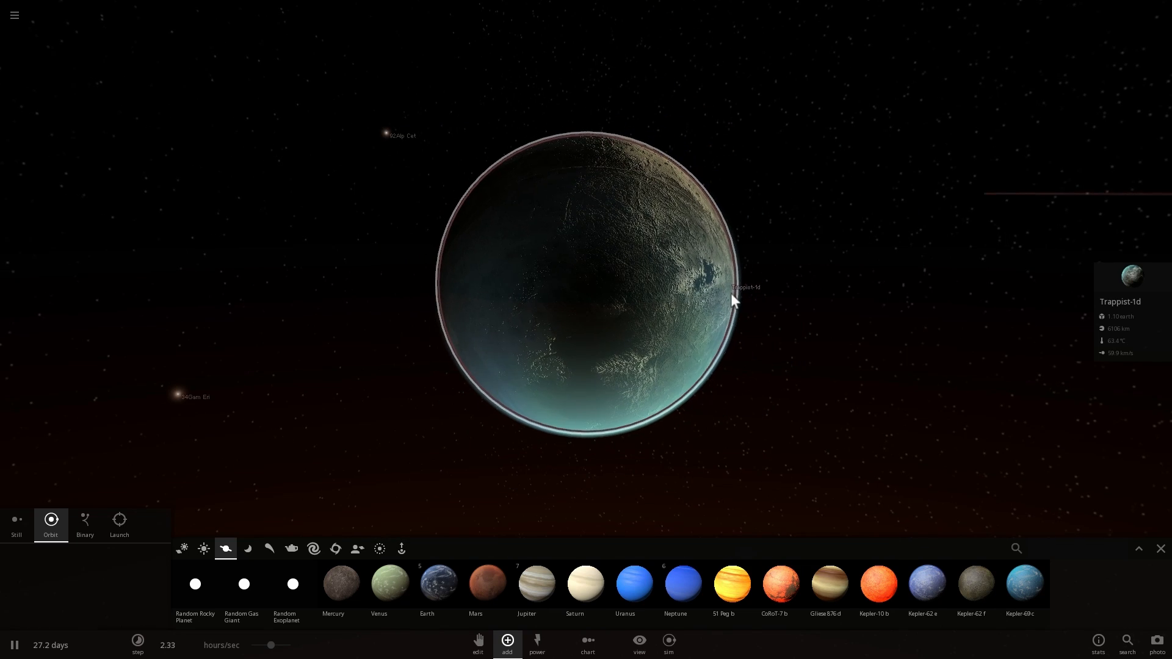
pyautogui.scroll(-2, 727, 321)
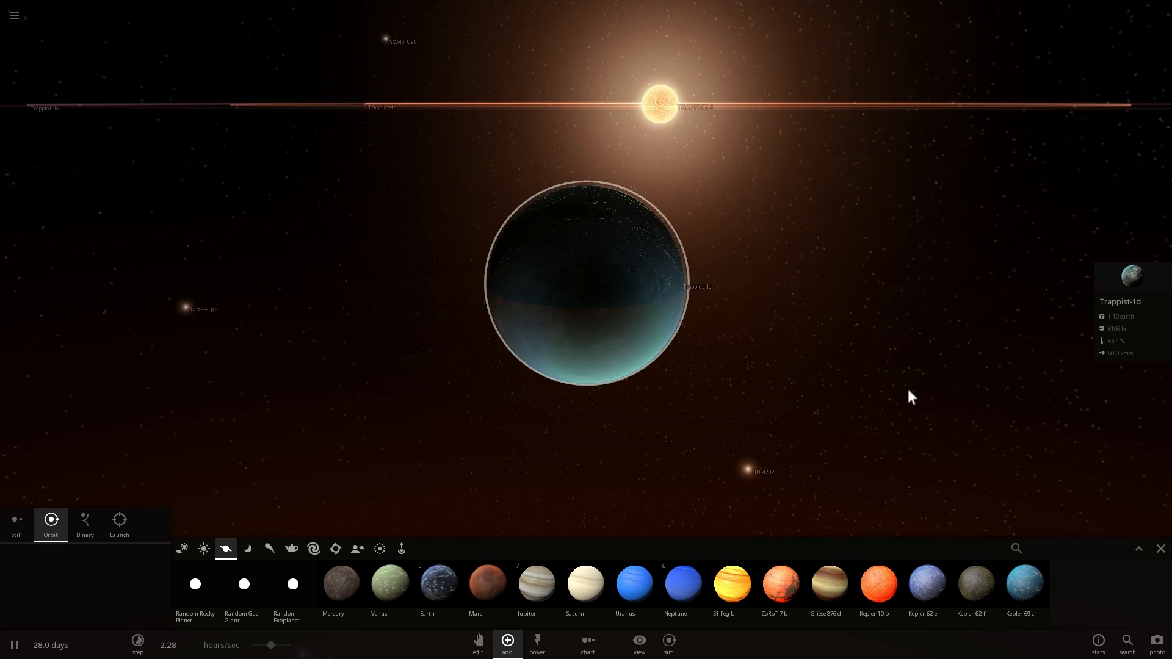
pyautogui.moveTo(786, 336); pyautogui.dragTo(749, 360)
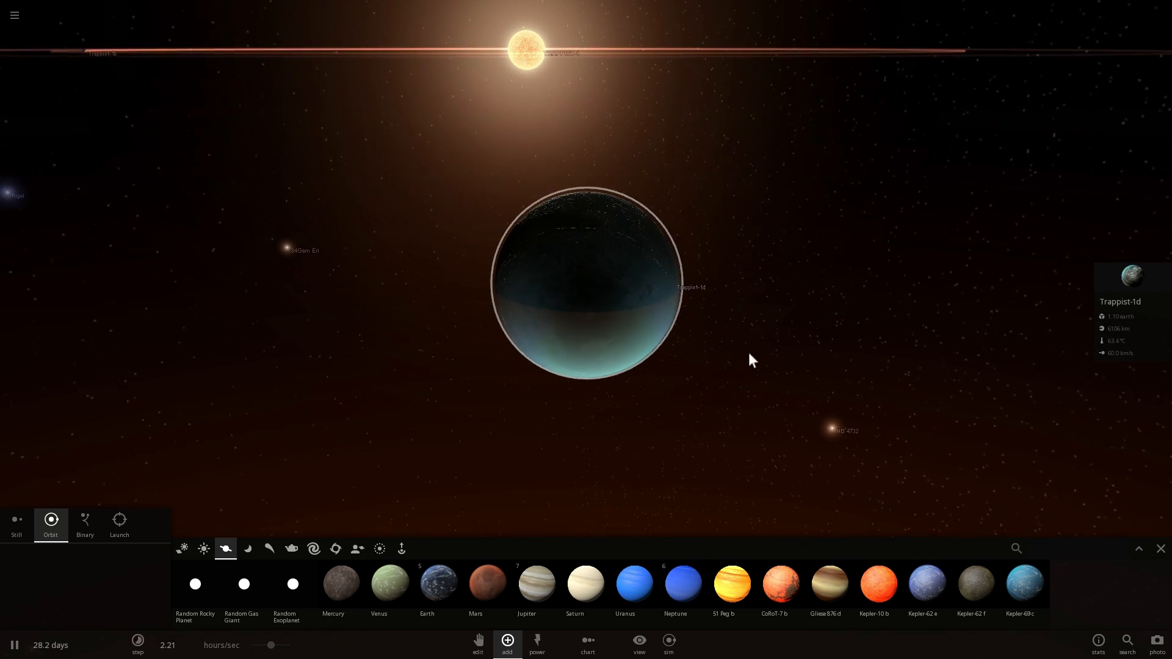
pyautogui.scroll(-5, 733, 353)
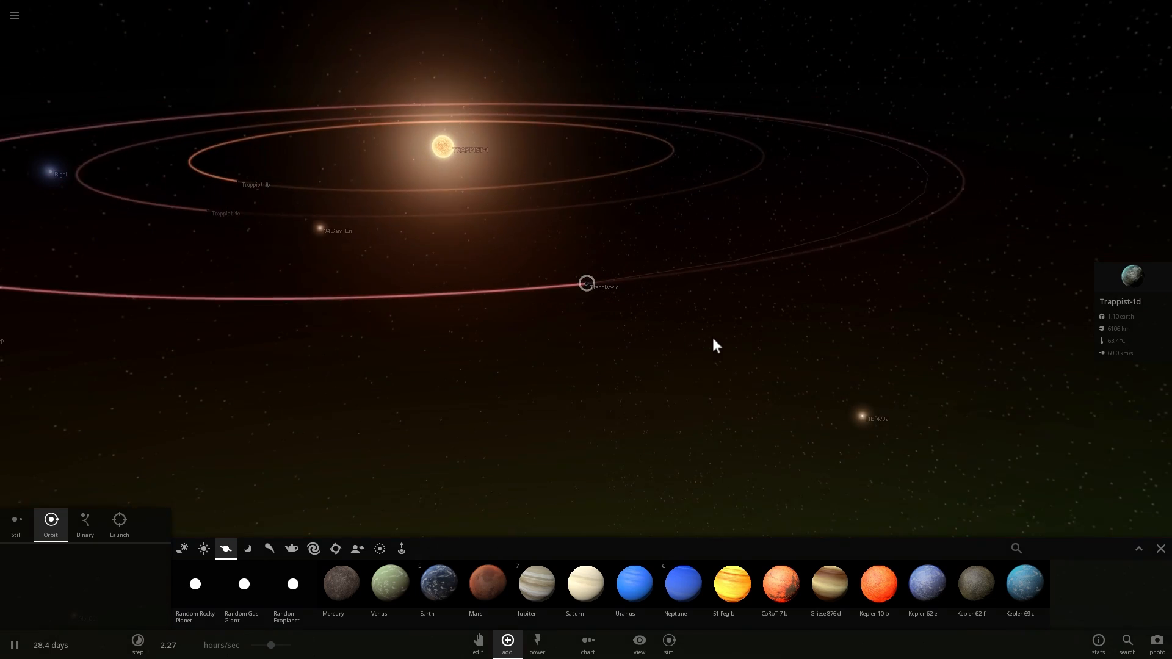
pyautogui.scroll(-3, 698, 275)
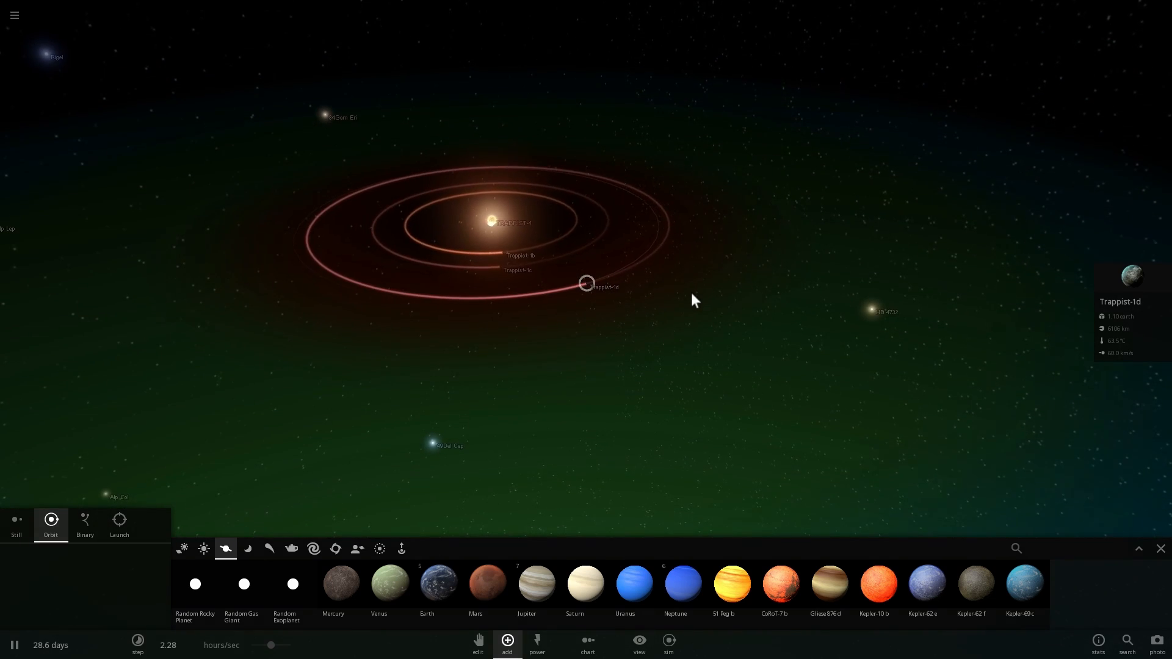
# Rotate and tilt the camera around the system's orbit rings.
pyautogui.moveTo(690, 301); pyautogui.dragTo(600, 313)
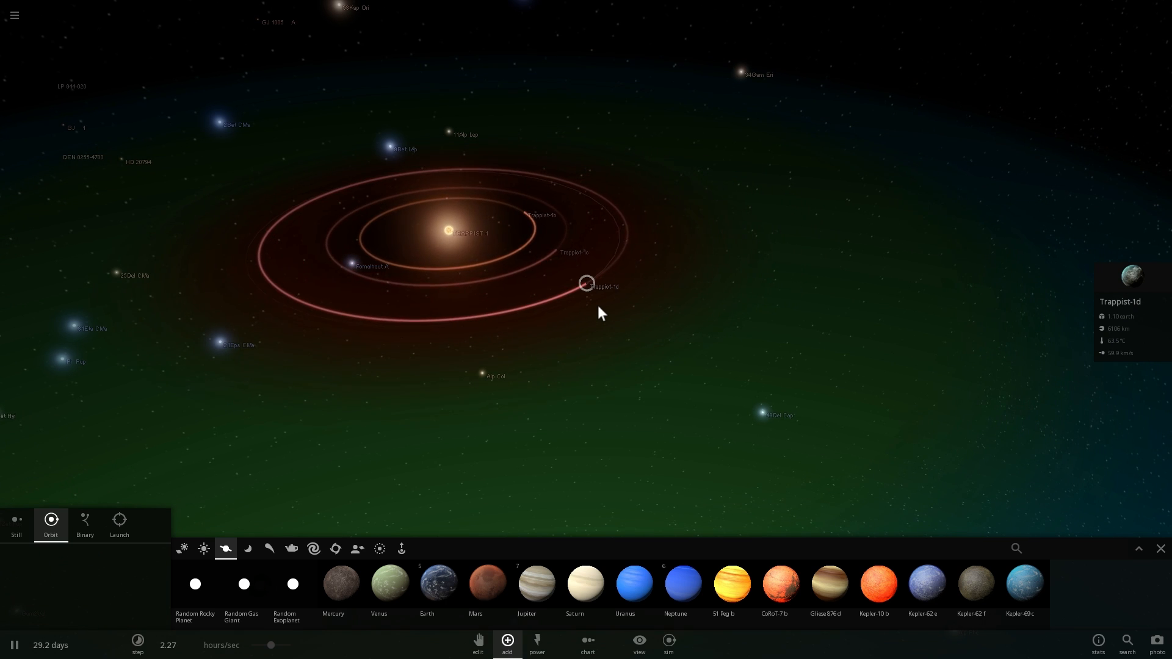
pyautogui.moveTo(598, 313)
pyautogui.mouseDown()
pyautogui.moveTo(579, 289)
pyautogui.moveTo(519, 376)
pyautogui.moveTo(575, 348)
pyautogui.mouseUp()
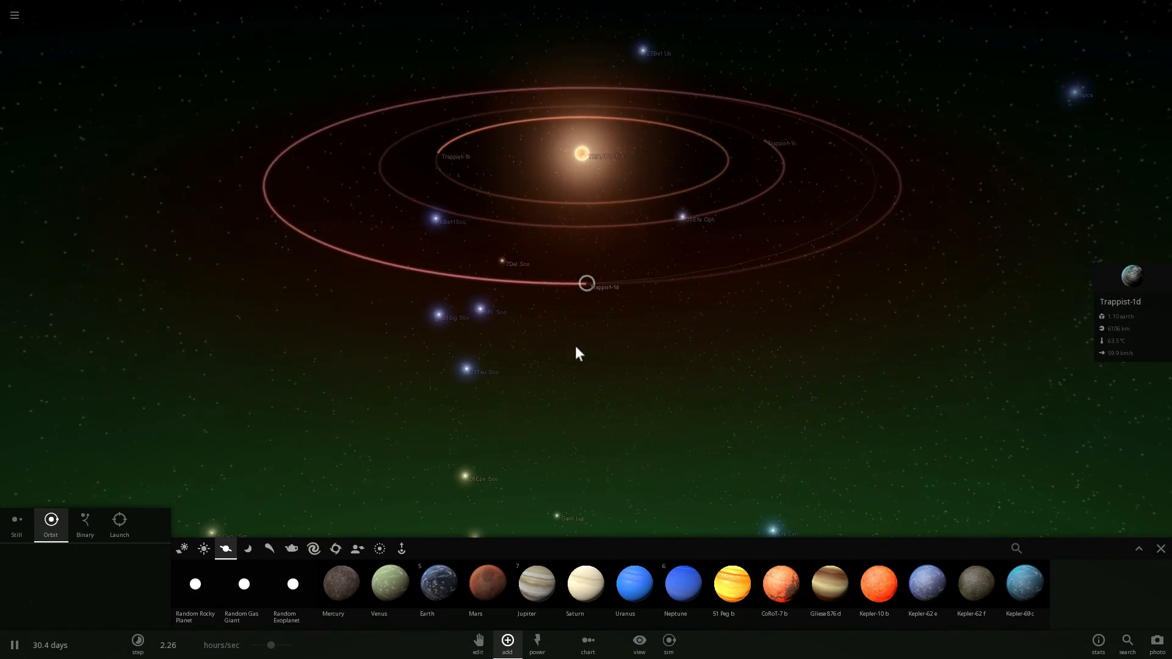
pyautogui.moveTo(578, 344); pyautogui.dragTo(555, 294)
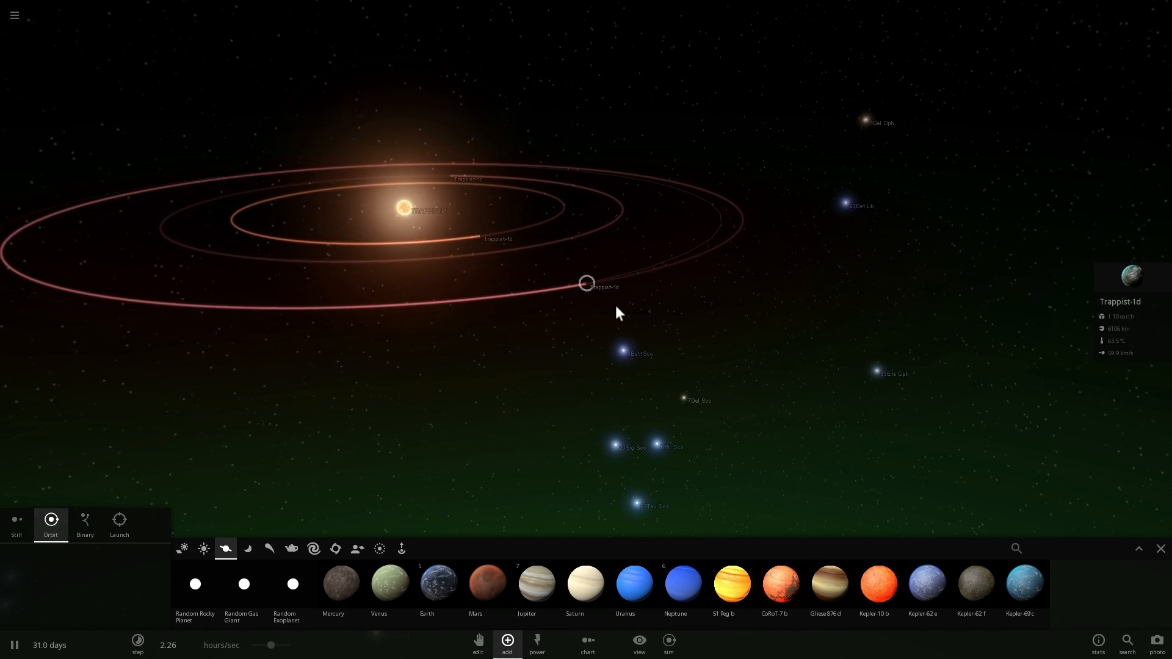
pyautogui.moveTo(613, 311); pyautogui.dragTo(568, 305)
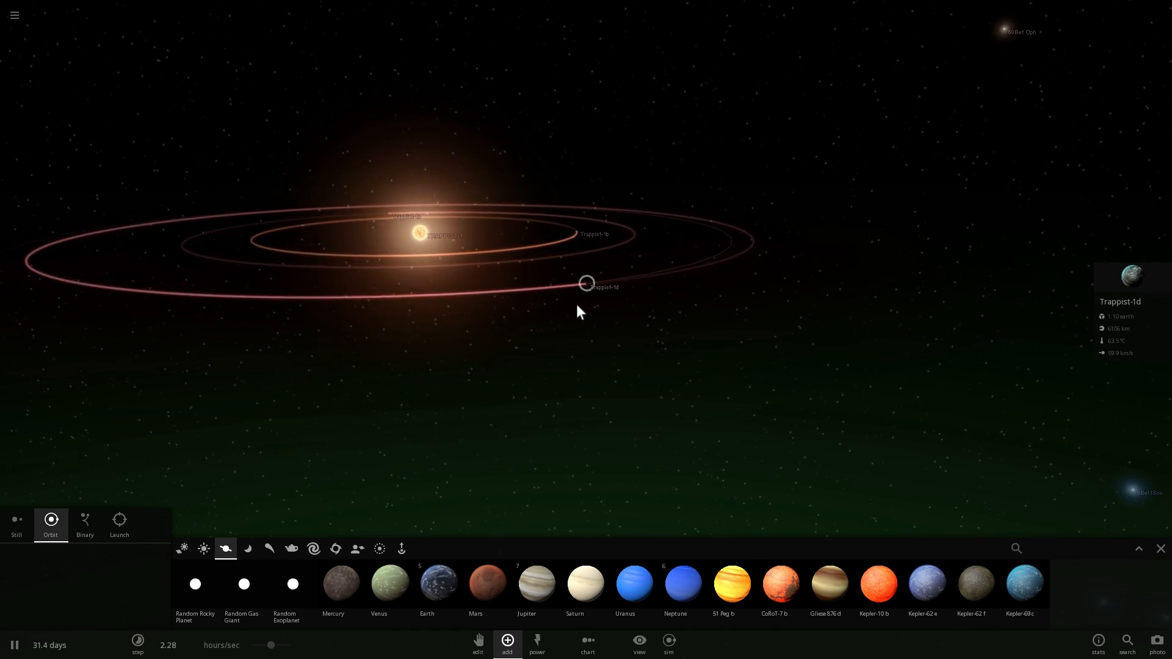
# View the orbits and habitable zone from above, then swing down toward the orbital plane.
pyautogui.moveTo(578, 304); pyautogui.dragTo(471, 357)
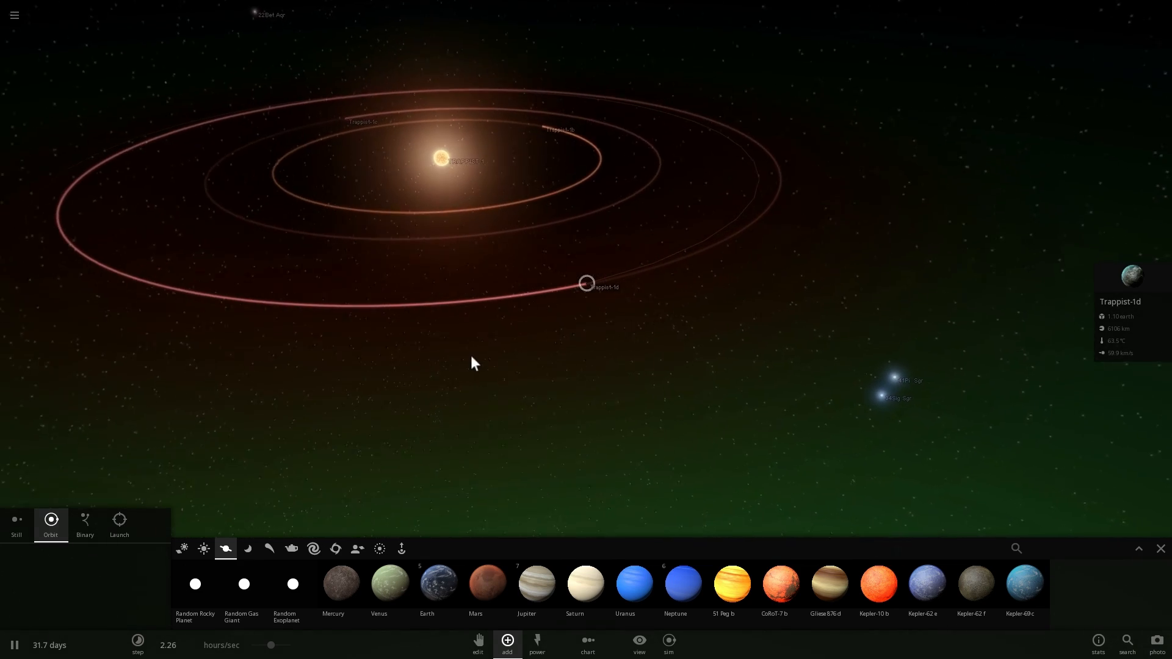
pyautogui.scroll(-5, 558, 331)
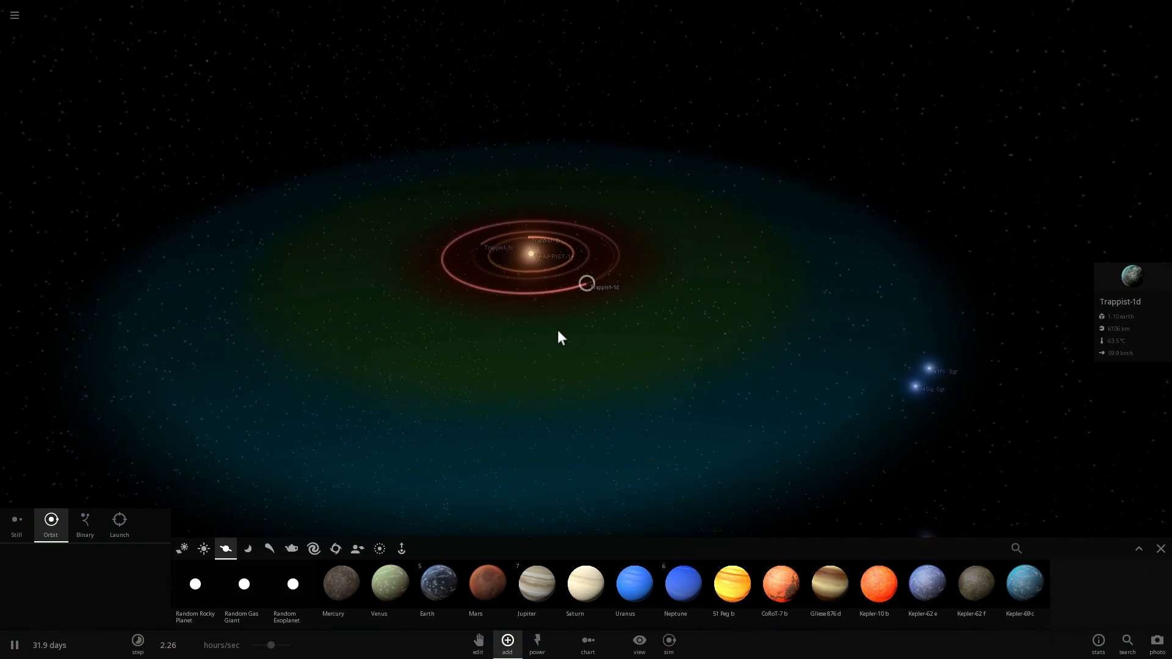
pyautogui.scroll(-5, 573, 364)
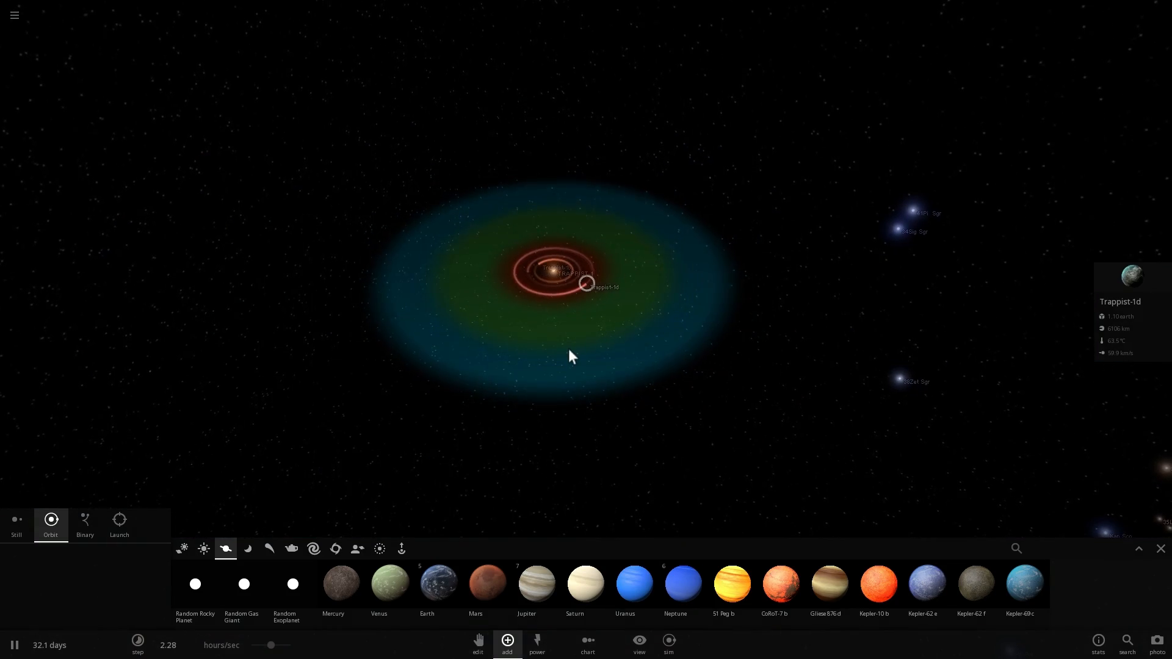
pyautogui.moveTo(569, 354)
pyautogui.mouseDown()
pyautogui.moveTo(746, 407)
pyautogui.moveTo(794, 382)
pyautogui.moveTo(802, 352)
pyautogui.moveTo(788, 362)
pyautogui.mouseUp()
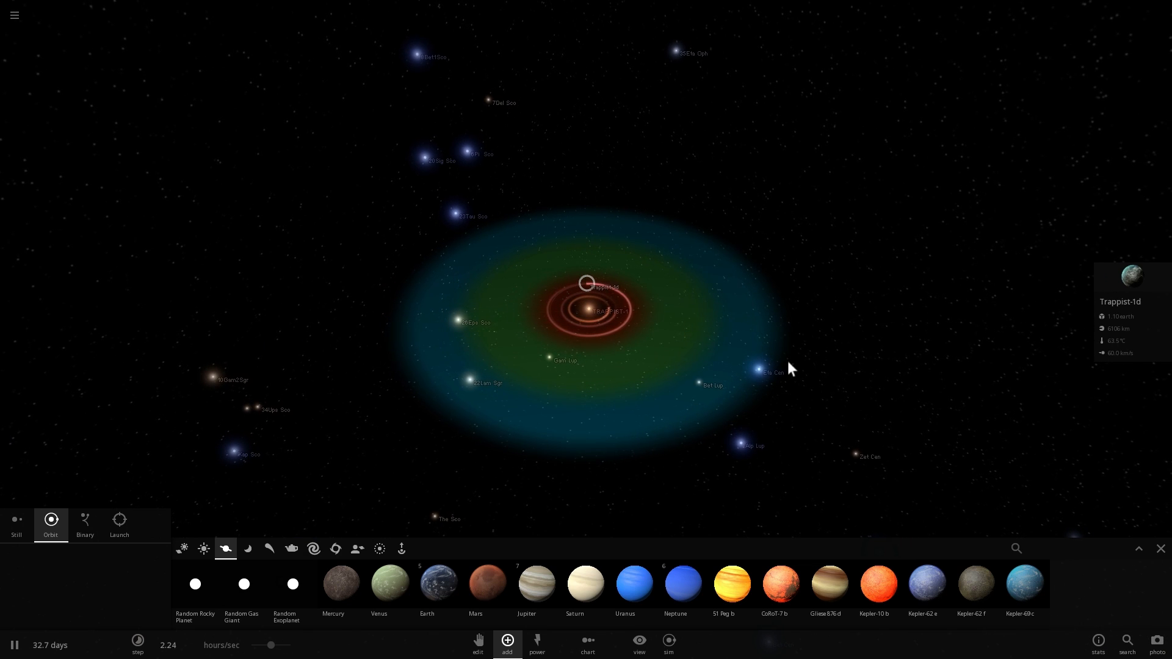
pyautogui.moveTo(724, 374)
pyautogui.mouseDown()
pyautogui.moveTo(774, 374)
pyautogui.moveTo(577, 336)
pyautogui.moveTo(570, 253)
pyautogui.moveTo(549, 243)
pyautogui.mouseUp()
pyautogui.scroll(2, 769, 374)
pyautogui.scroll(2, 767, 370)
pyautogui.scroll(4, 594, 298)
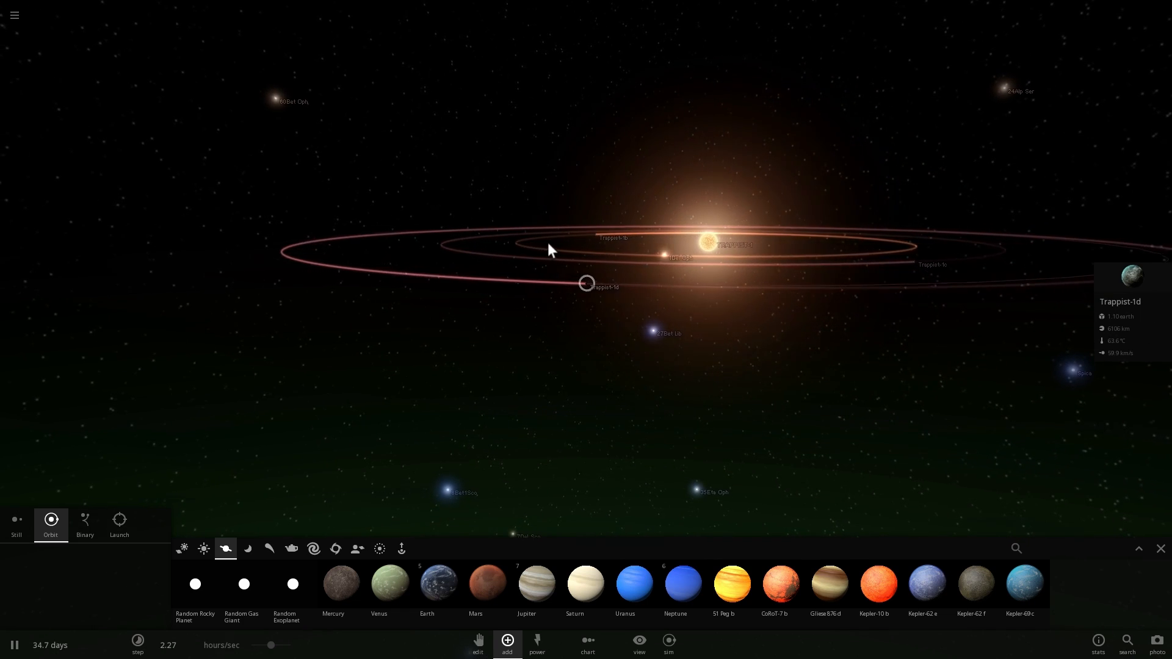
# Show Trappist-1b's temperature and atmosphere properties, then switch to Trappist-1c's.
pyautogui.click(548, 243)
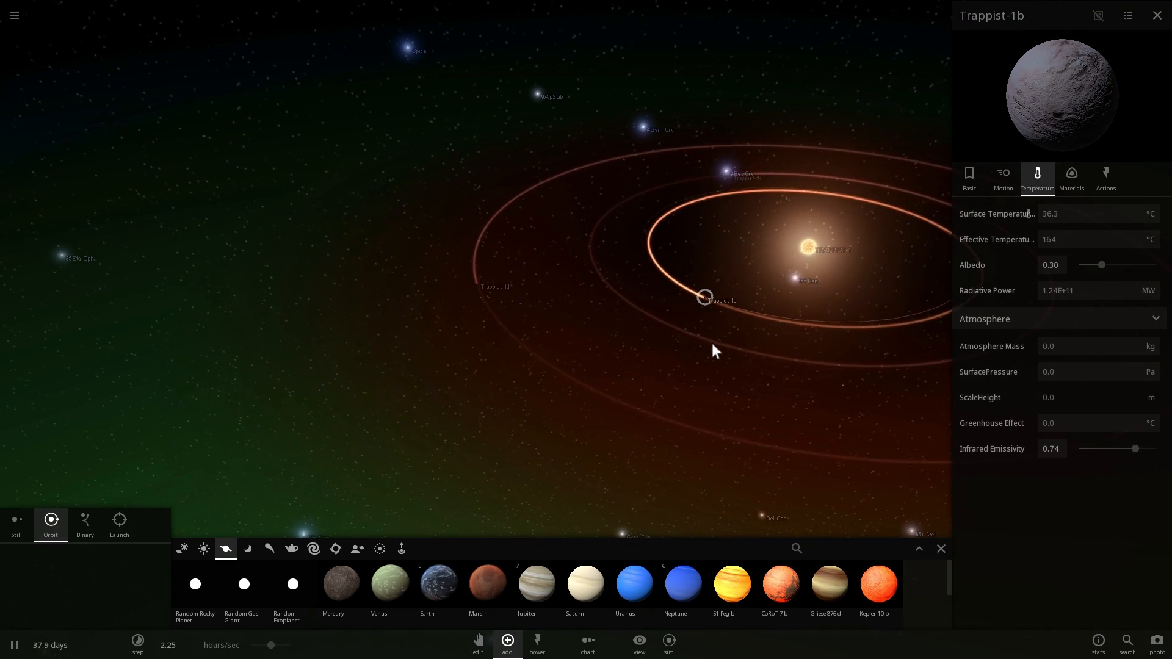
pyautogui.click(623, 294)
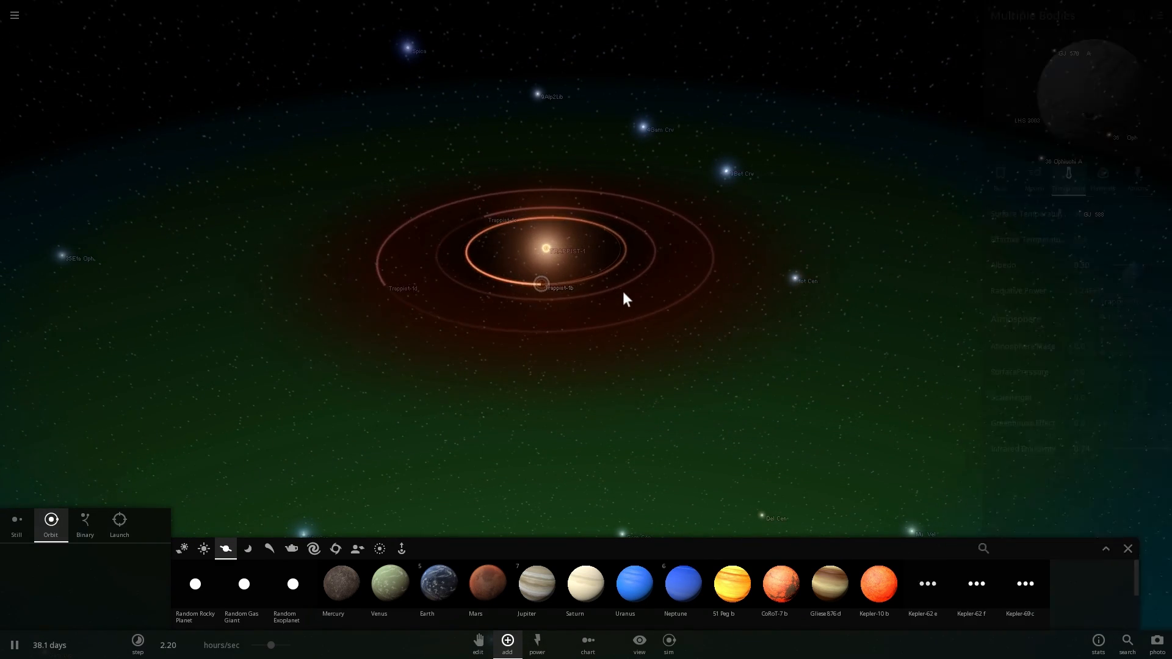
pyautogui.click(591, 283)
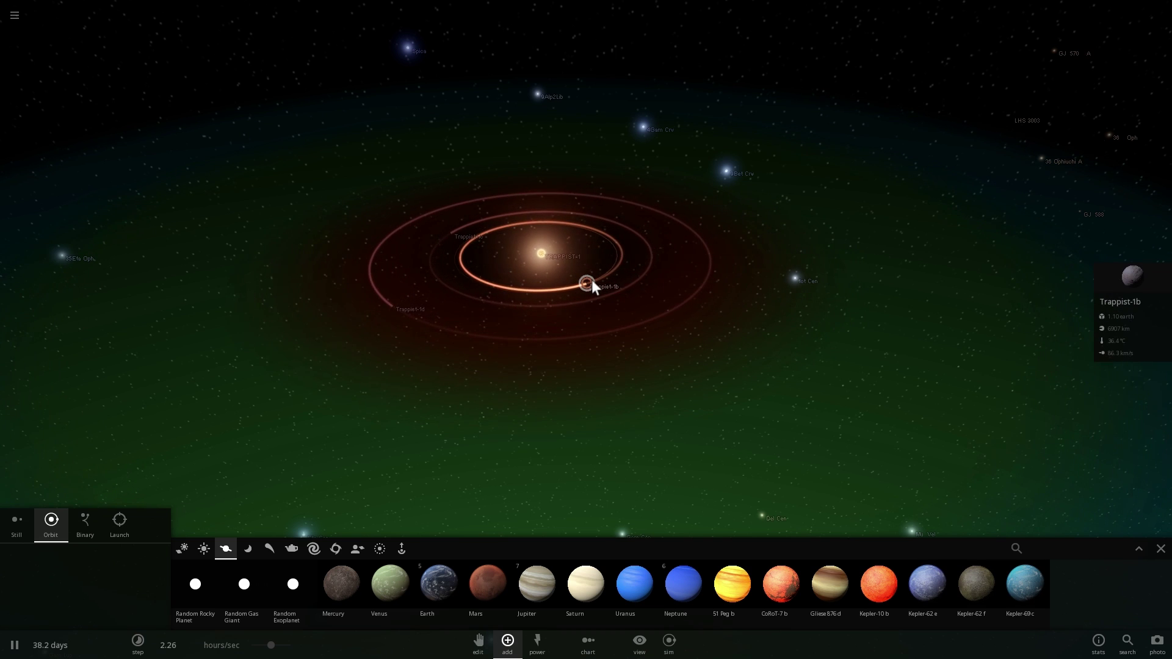
pyautogui.click(1132, 277)
pyautogui.click(1040, 178)
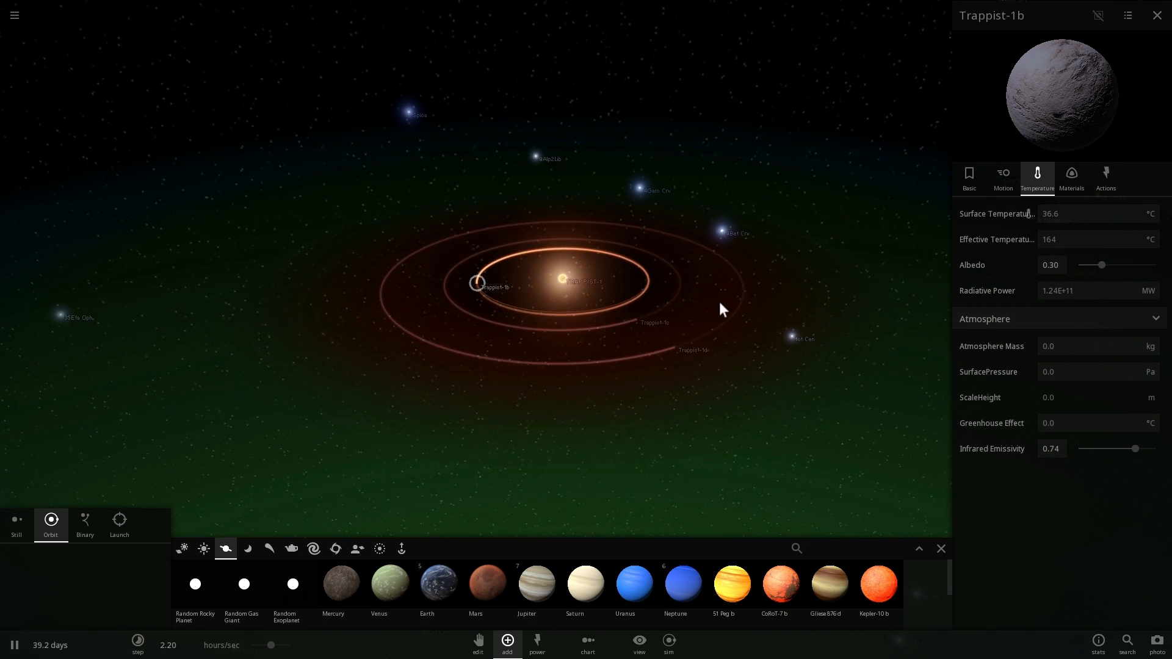
pyautogui.click(636, 288)
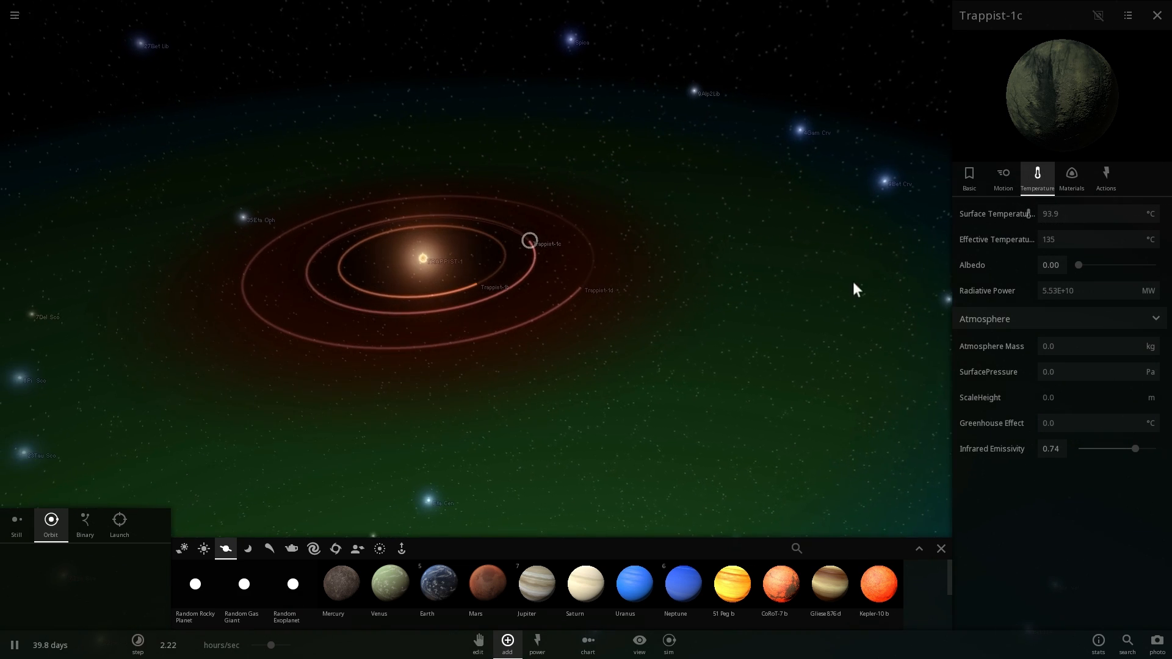
# Select Trappist-1d for its properties and orbit closely around its globe.
pyautogui.click(569, 295)
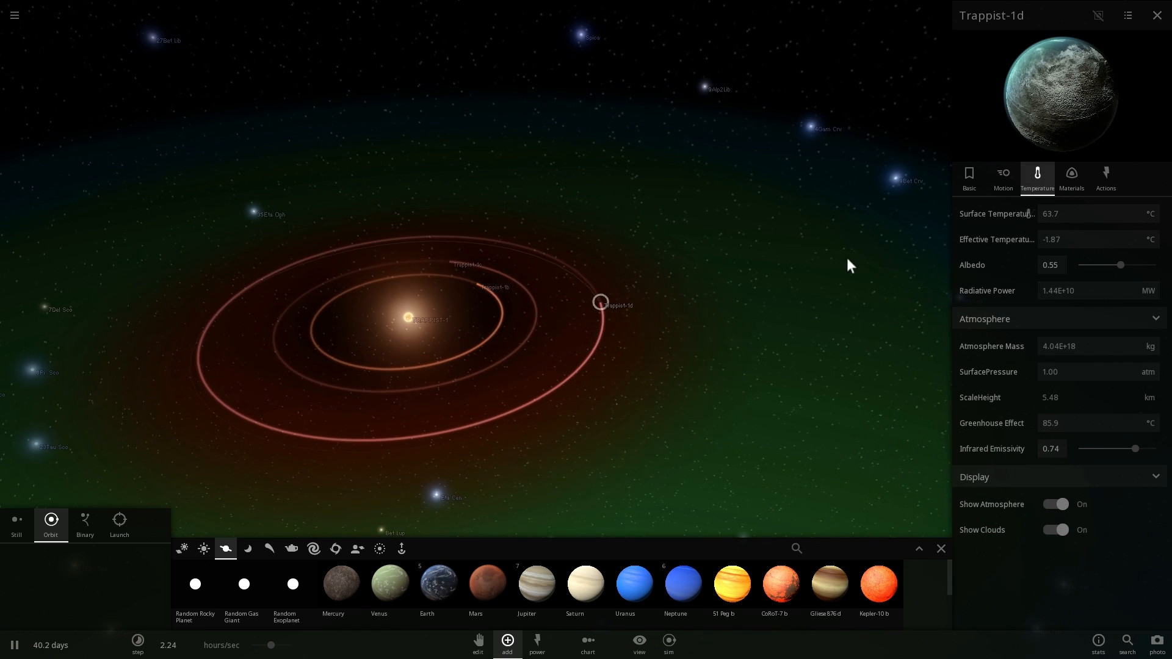
pyautogui.scroll(3, 789, 276)
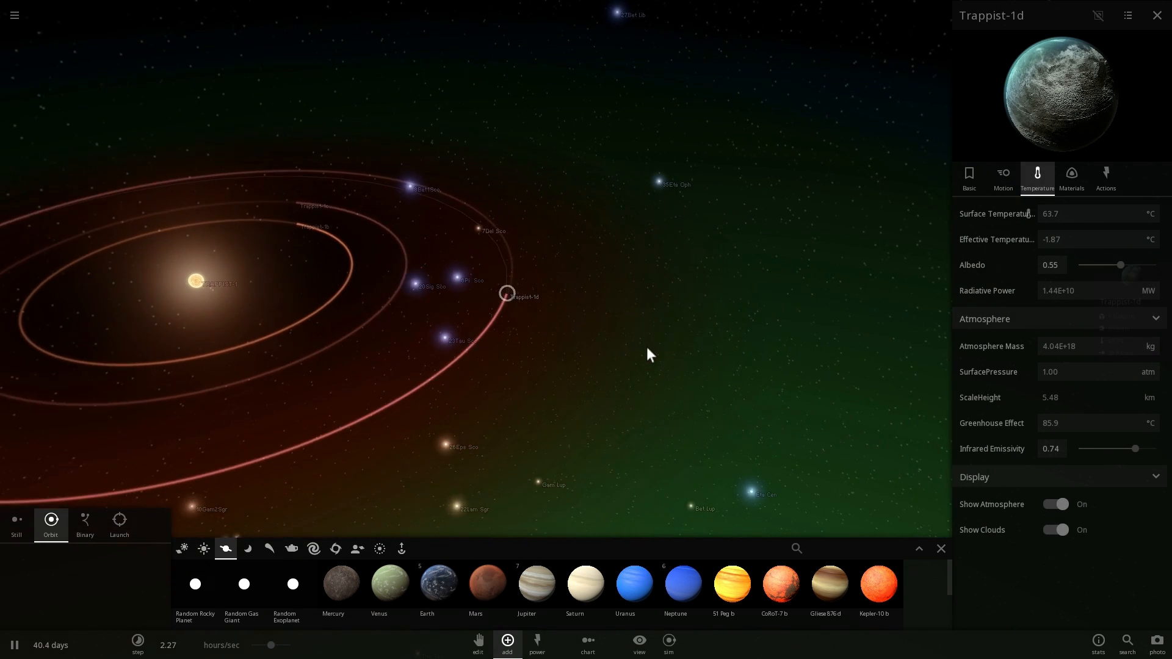
pyautogui.scroll(5, 642, 356)
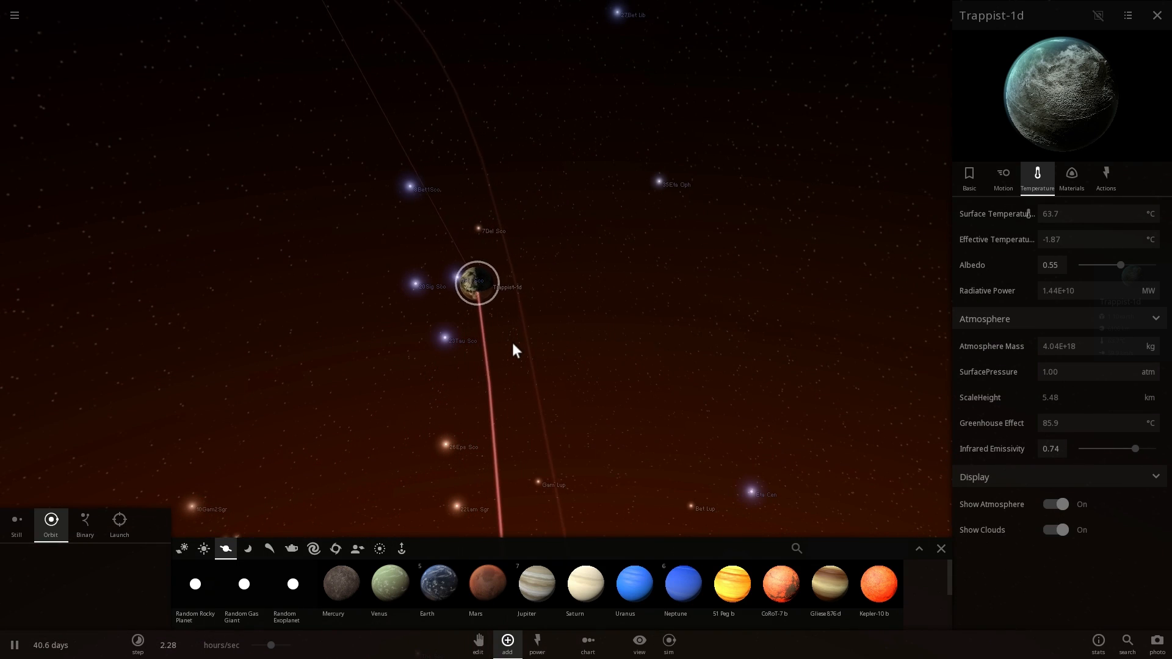
pyautogui.scroll(3, 591, 306)
pyautogui.scroll(3, 591, 311)
pyautogui.moveTo(584, 313); pyautogui.dragTo(642, 324)
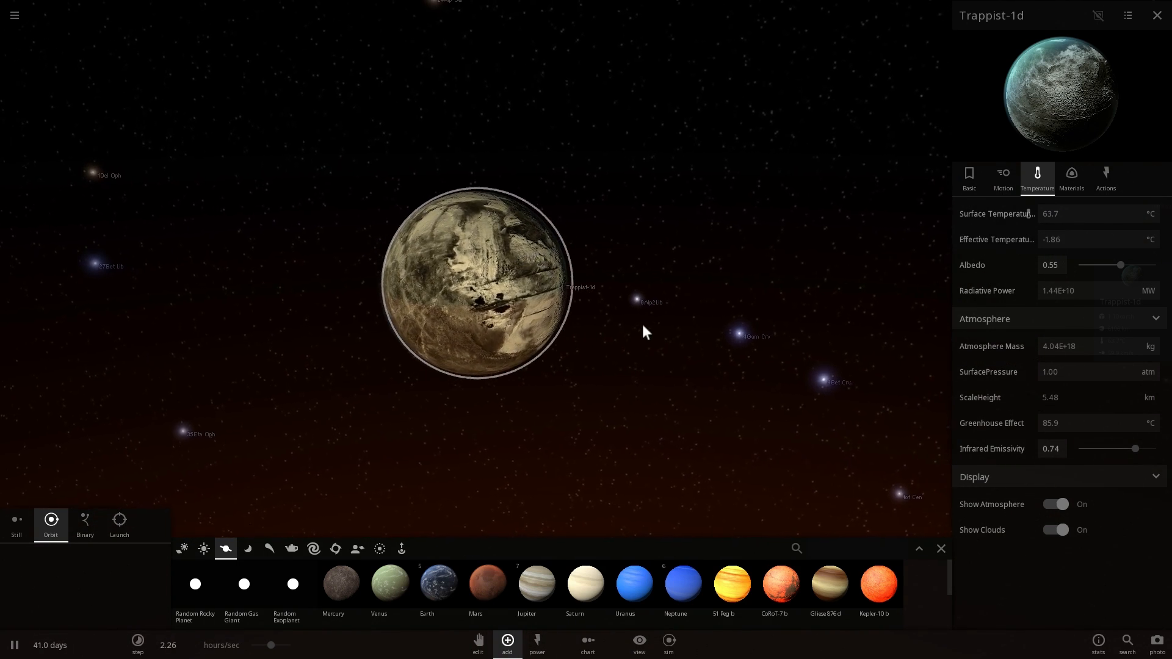
pyautogui.scroll(3, 642, 326)
pyautogui.moveTo(581, 408); pyautogui.dragTo(706, 388)
pyautogui.scroll(-3, 621, 389)
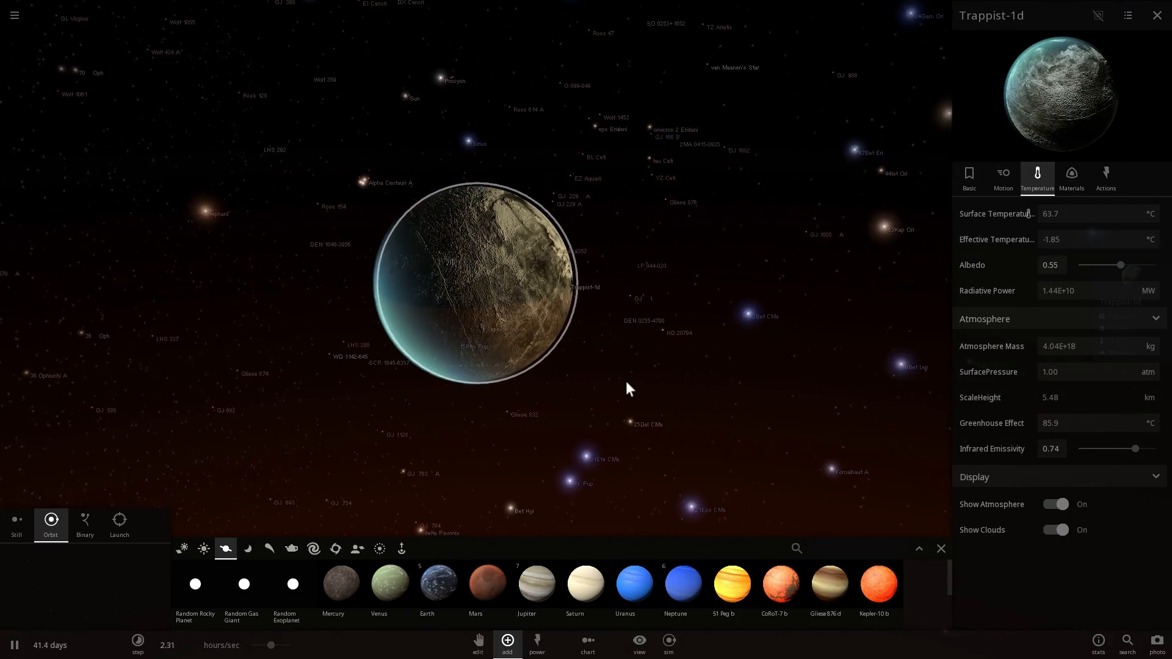
pyautogui.scroll(5, 621, 393)
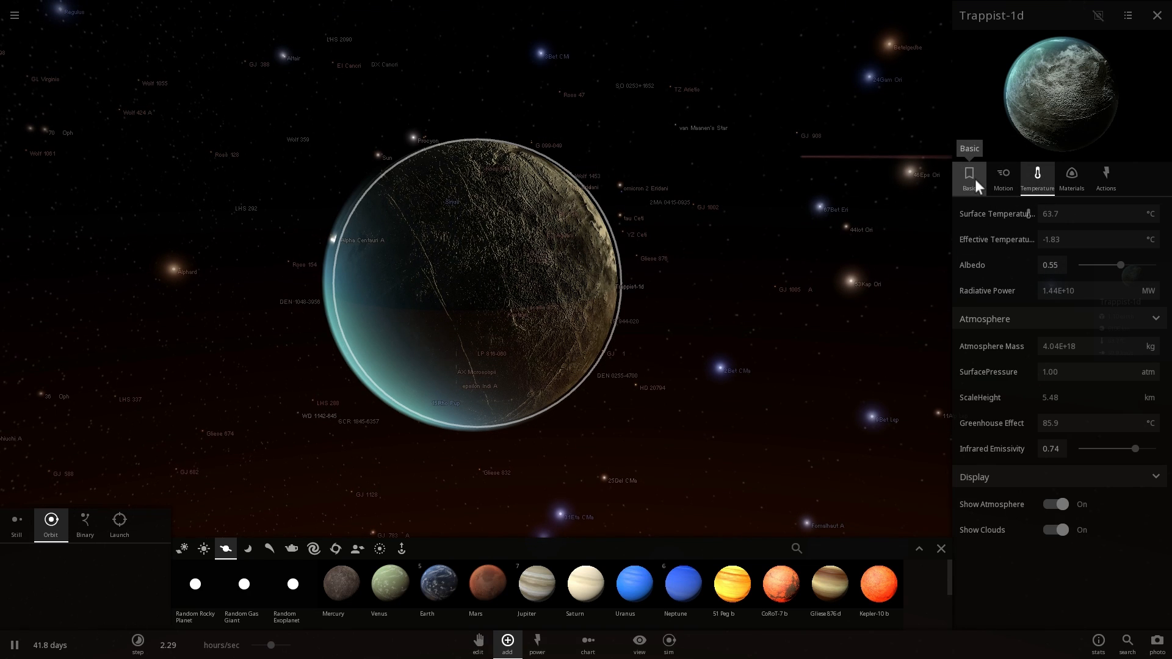
# Raise Trappist-1d's water to 0.00600% on the Materials tab, then check its temperature properties.
pyautogui.click(1069, 181)
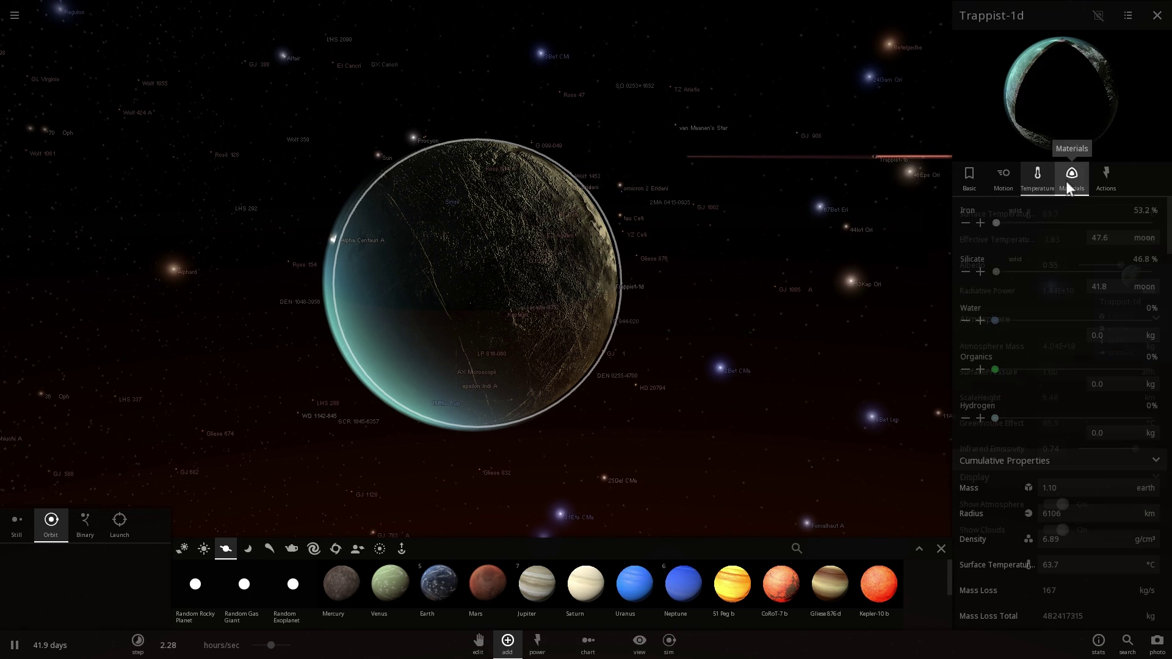
pyautogui.click(981, 321)
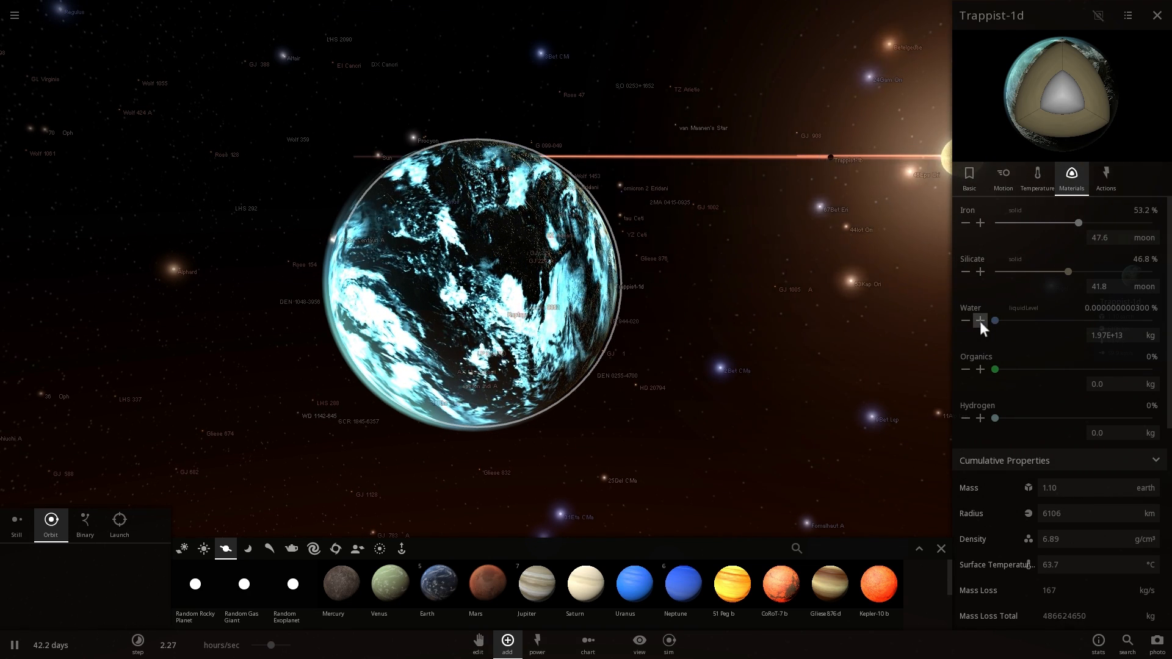
pyautogui.click(980, 322)
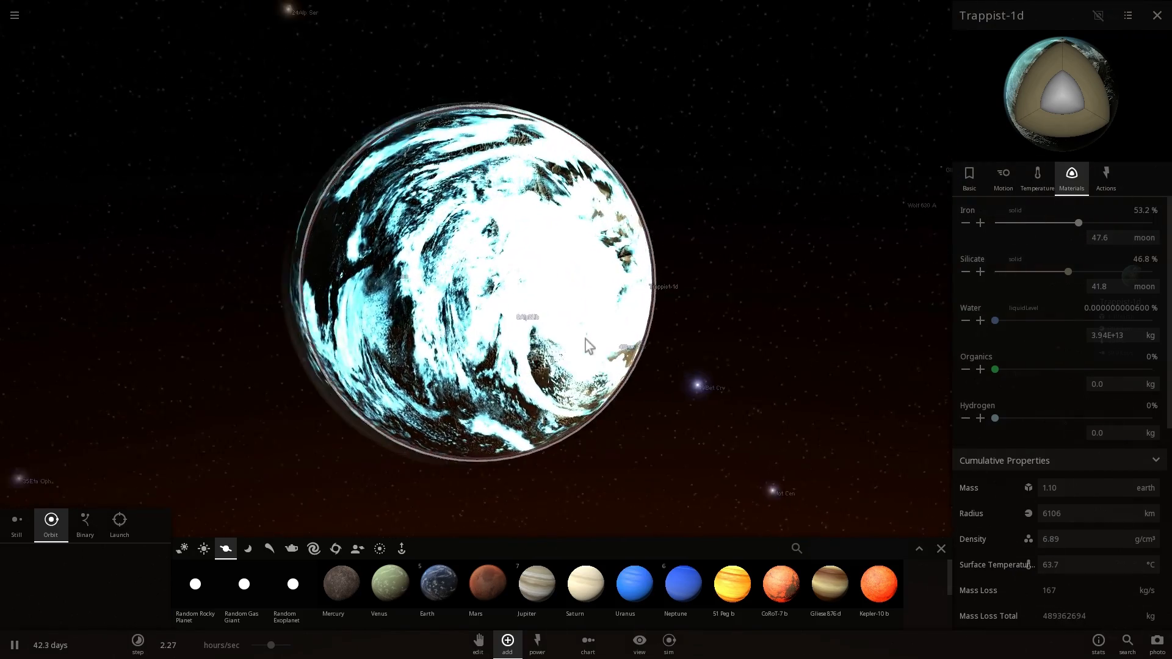
pyautogui.scroll(5, 720, 326)
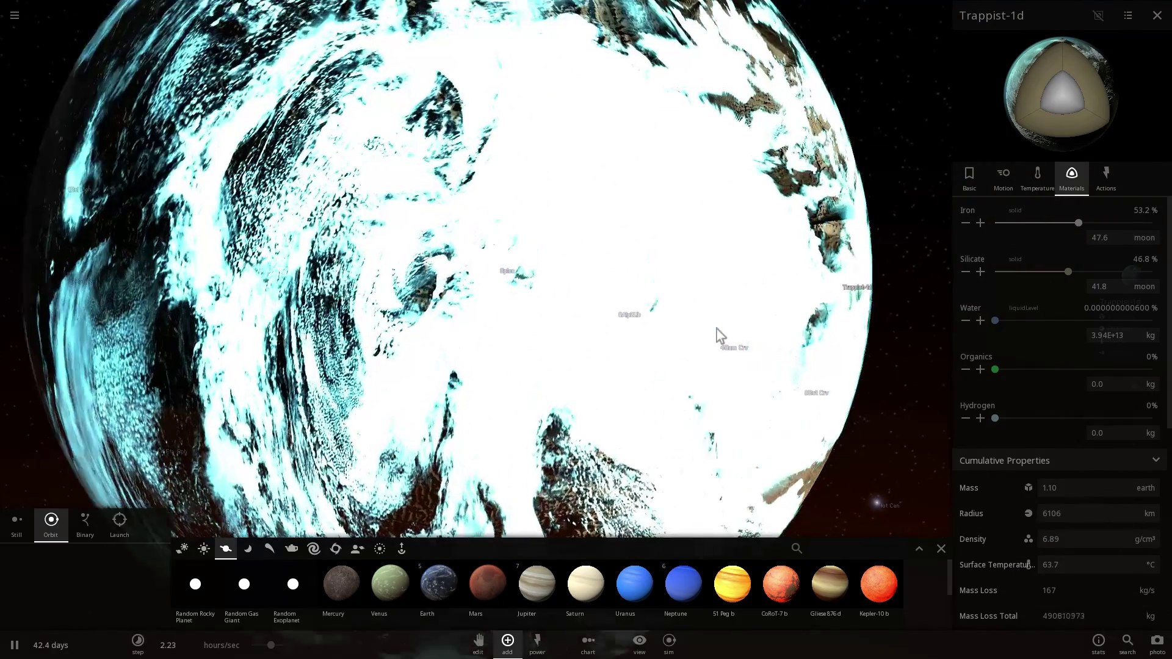
pyautogui.scroll(-10, 716, 335)
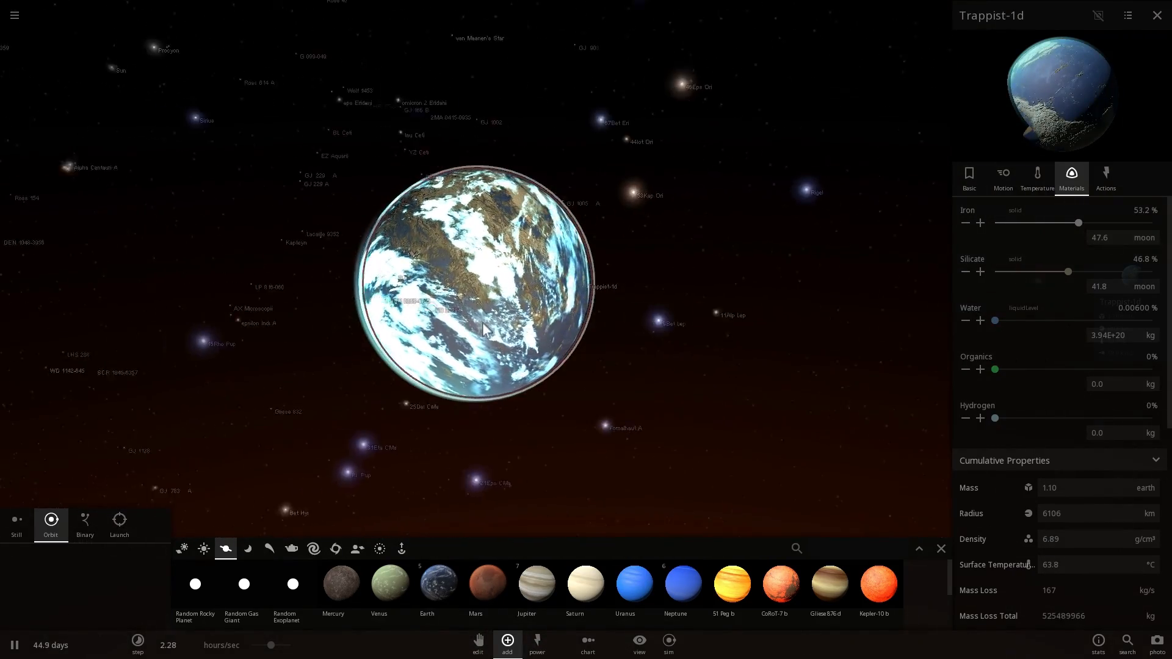
pyautogui.scroll(3, 482, 324)
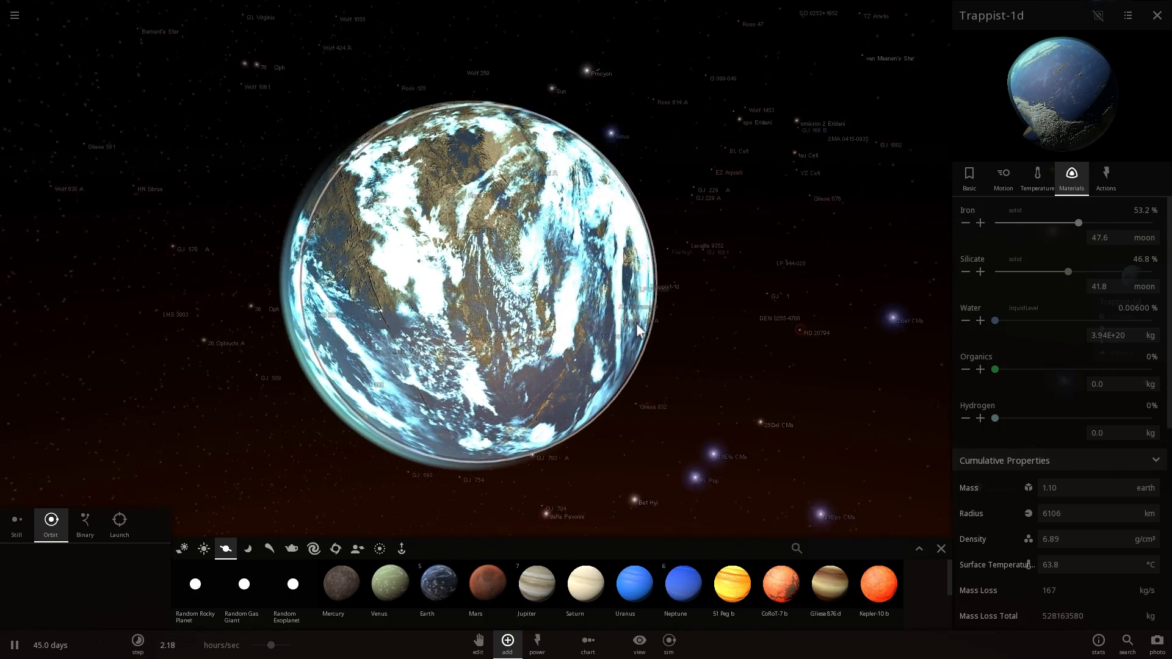
pyautogui.moveTo(638, 327)
pyautogui.mouseDown()
pyautogui.moveTo(813, 360)
pyautogui.moveTo(848, 345)
pyautogui.mouseUp()
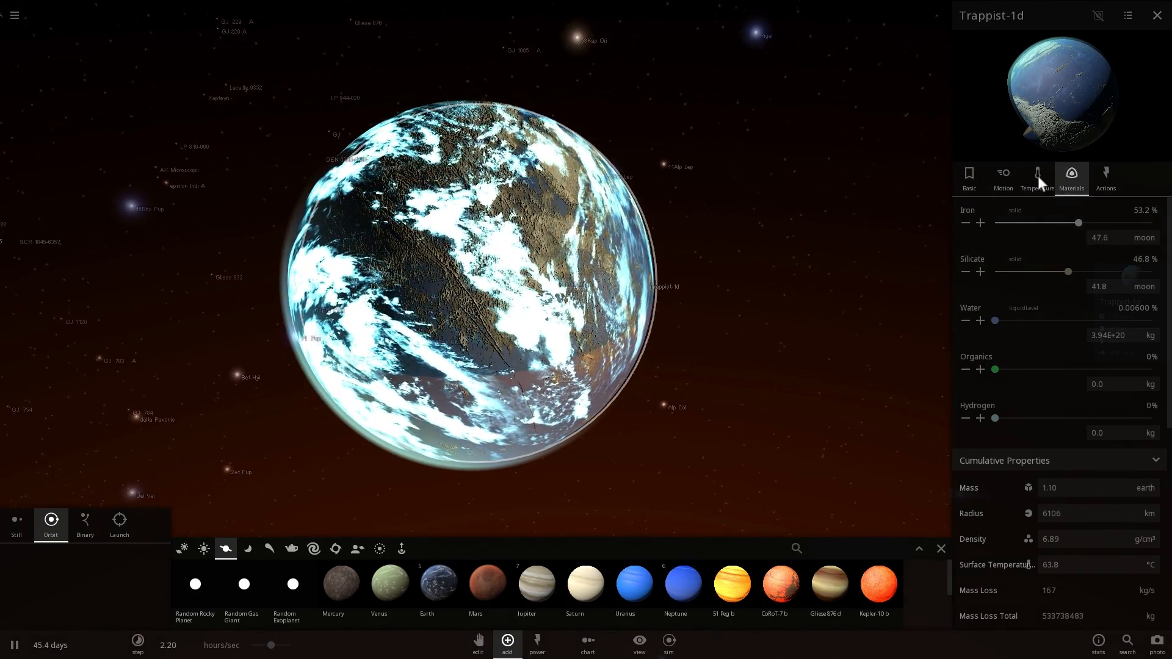
pyautogui.click(1036, 175)
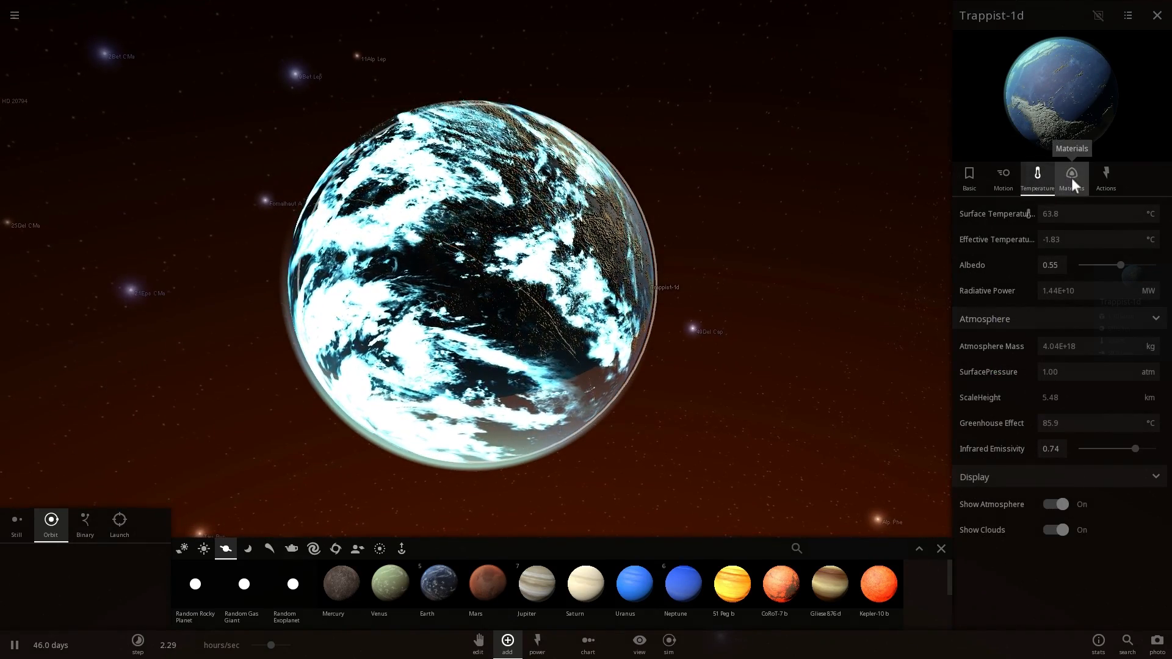
# Show Trappist-1d's material composition with Earth similarity 0.857 and life likelihood 0.259.
pyautogui.click(975, 182)
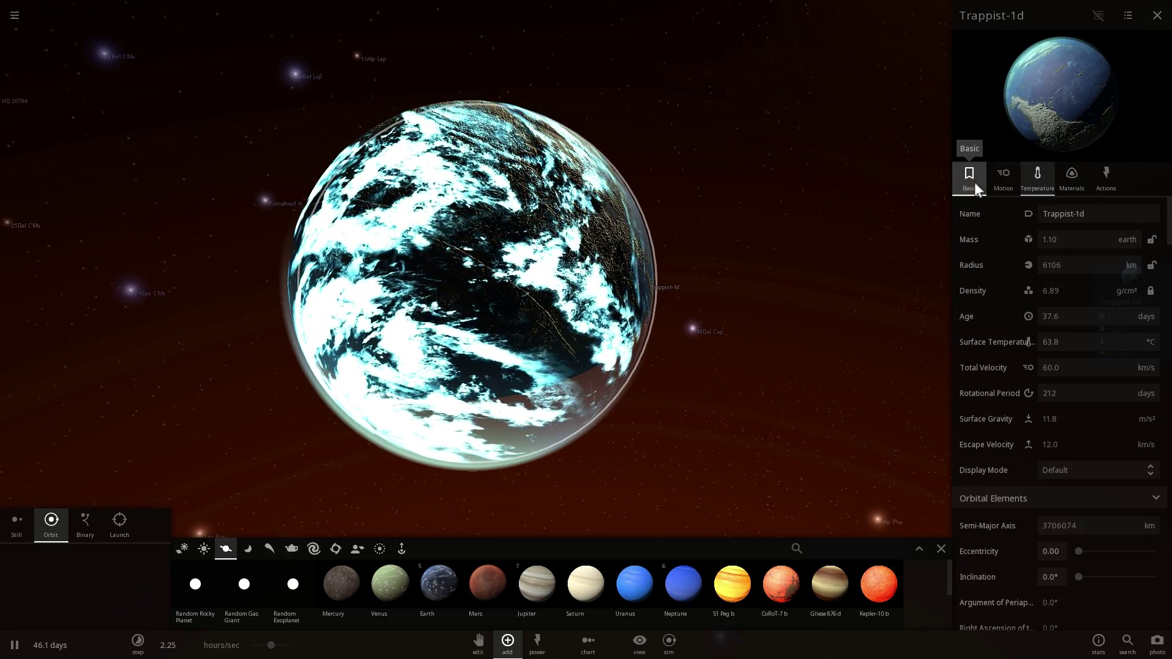
pyautogui.click(1009, 183)
pyautogui.click(1073, 179)
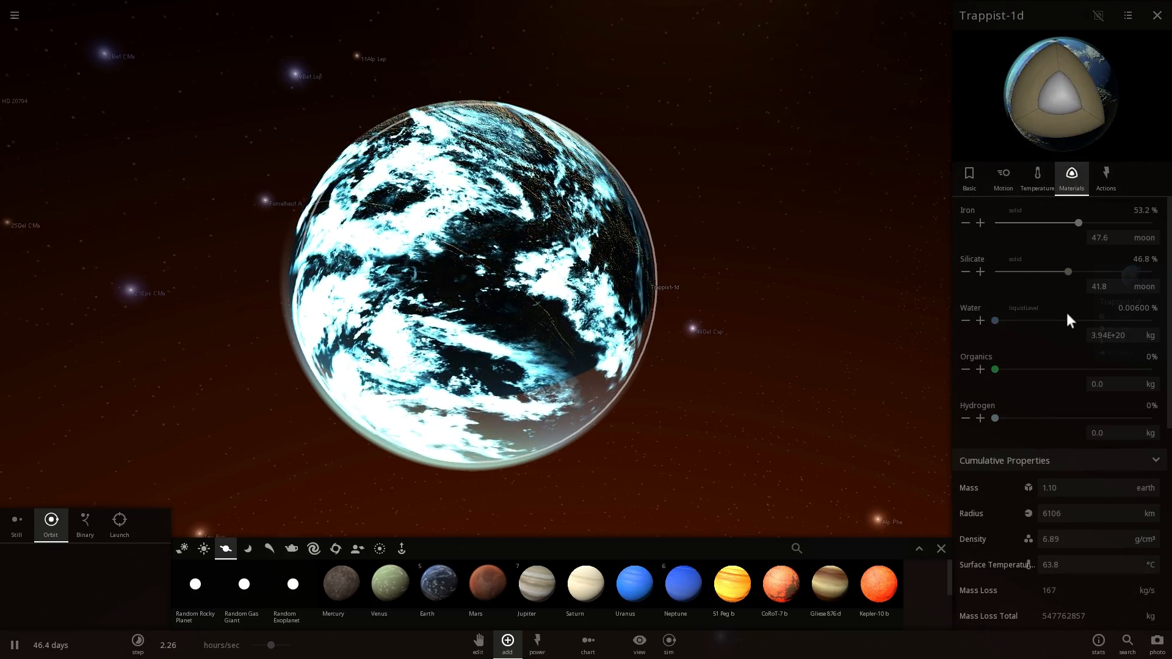
pyautogui.scroll(-1, 1067, 313)
pyautogui.scroll(-1, 1068, 313)
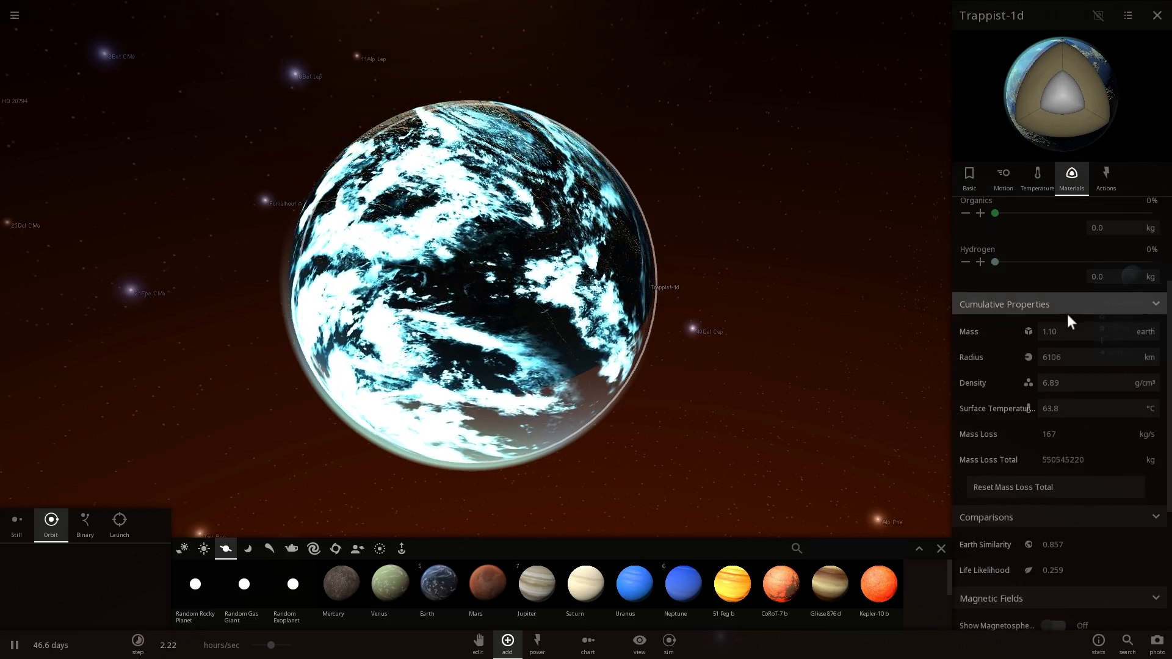
pyautogui.scroll(-1, 1068, 467)
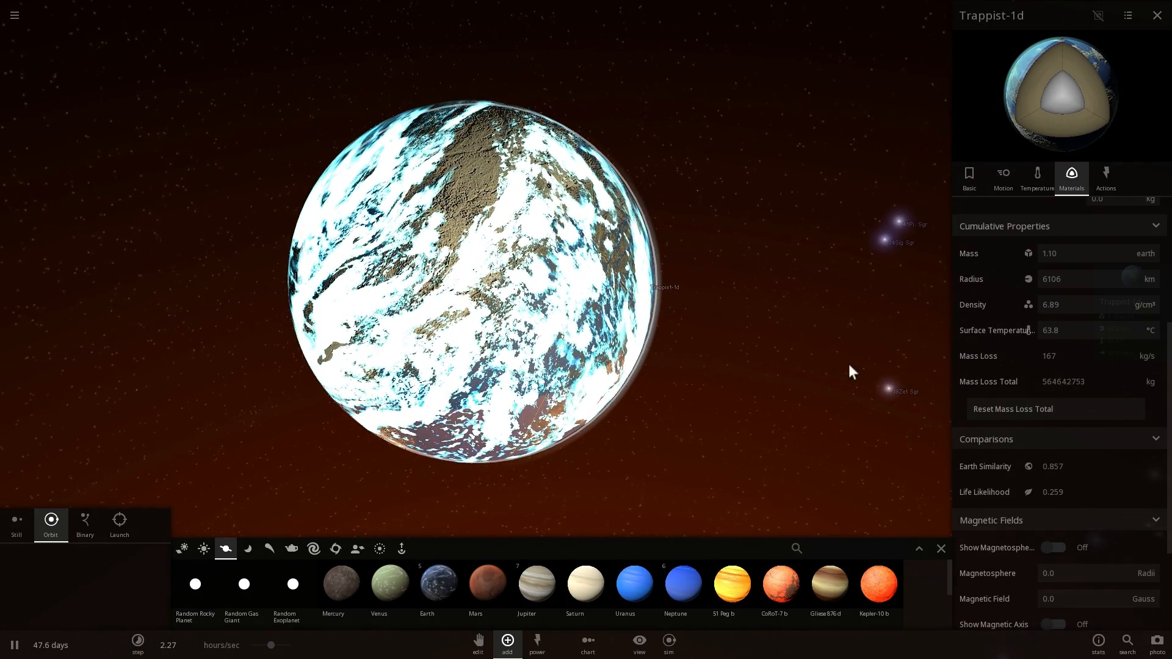
pyautogui.scroll(-2, 1036, 385)
# Set Show Clouds to Off in Trappist-1d's temperature settings to bare its oceans.
pyautogui.click(1037, 176)
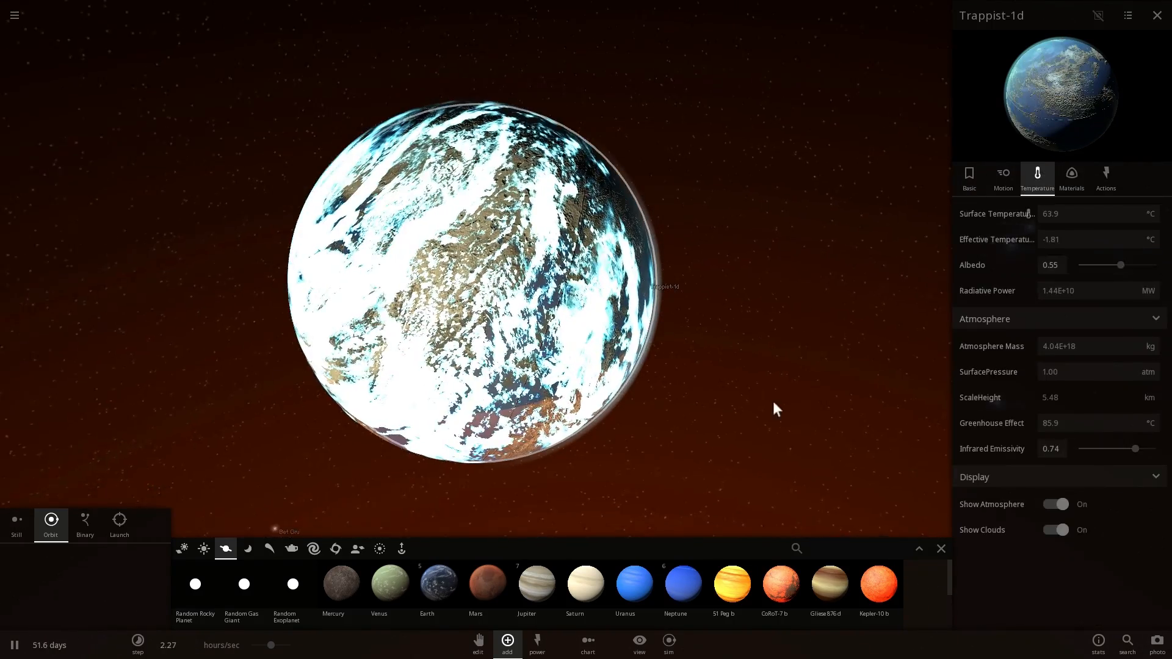
pyautogui.click(1058, 531)
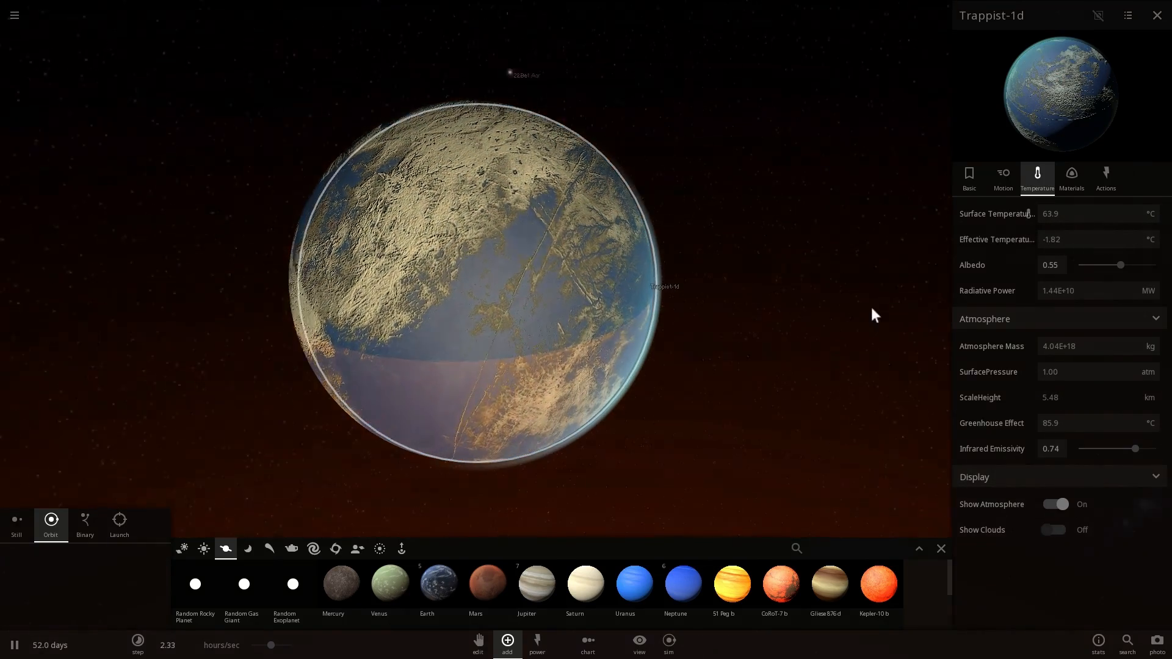
pyautogui.scroll(5, 693, 338)
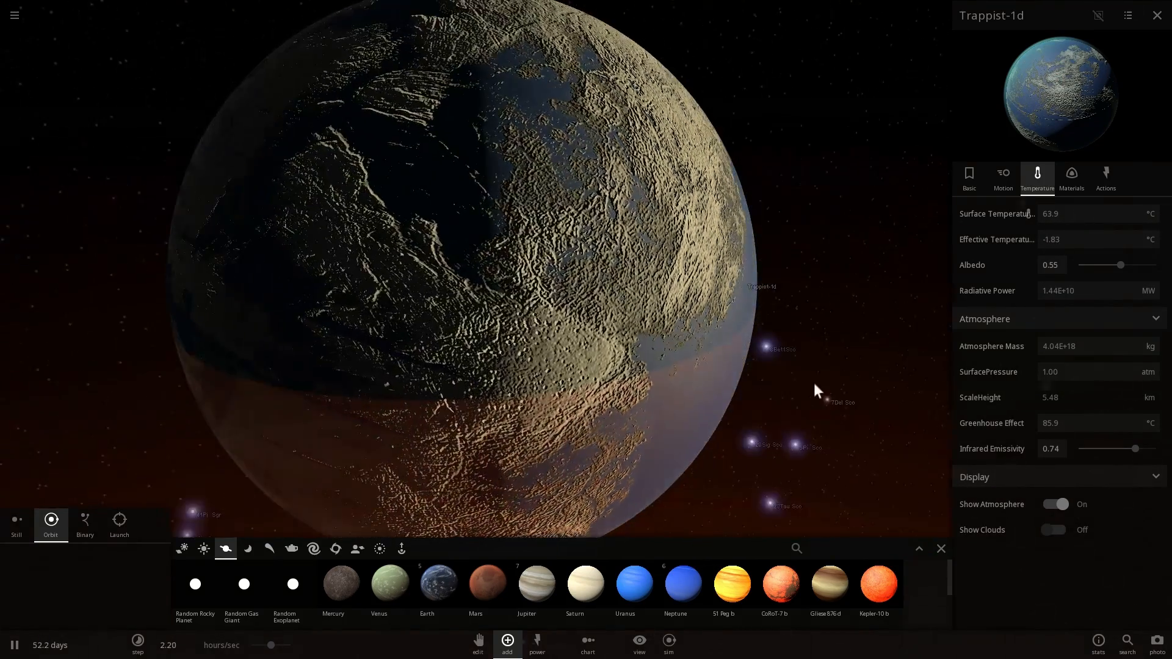
pyautogui.scroll(-5, 752, 377)
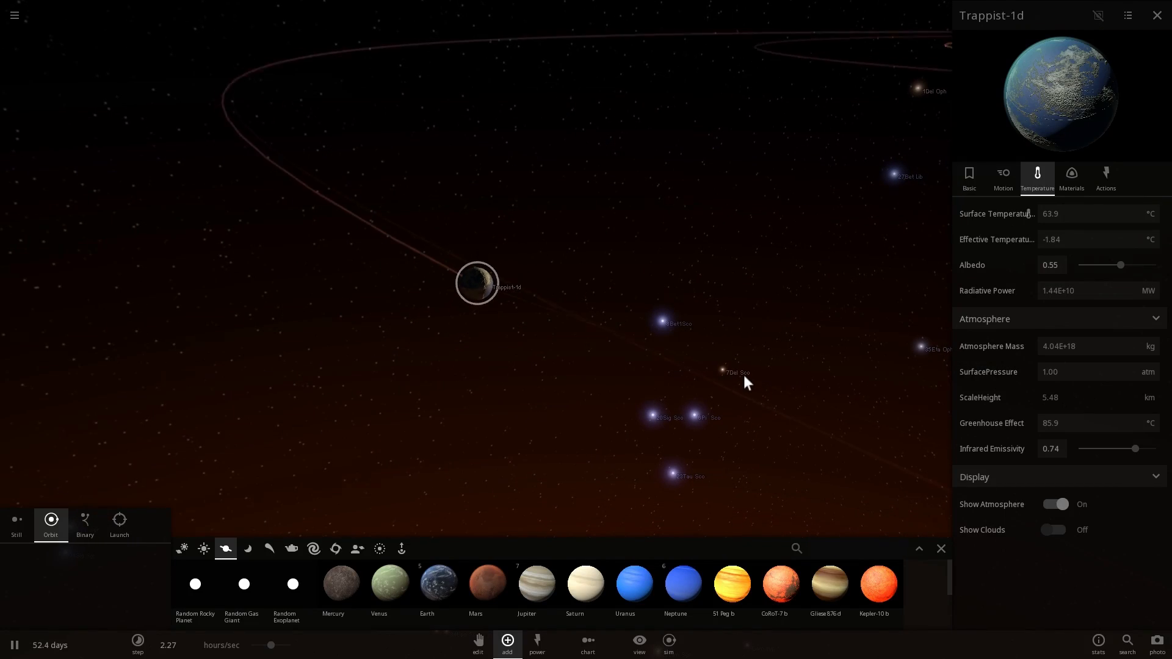
pyautogui.scroll(-5, 745, 375)
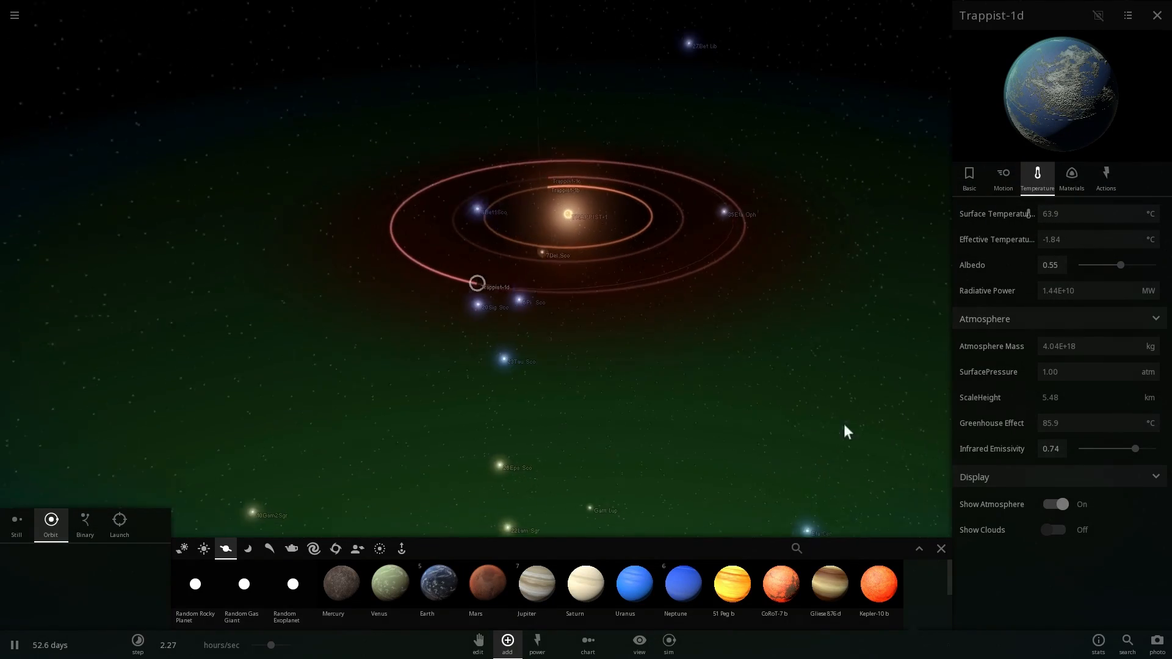
# Set Show Clouds back On and orbit to a face-on view of the whole system.
pyautogui.click(1055, 531)
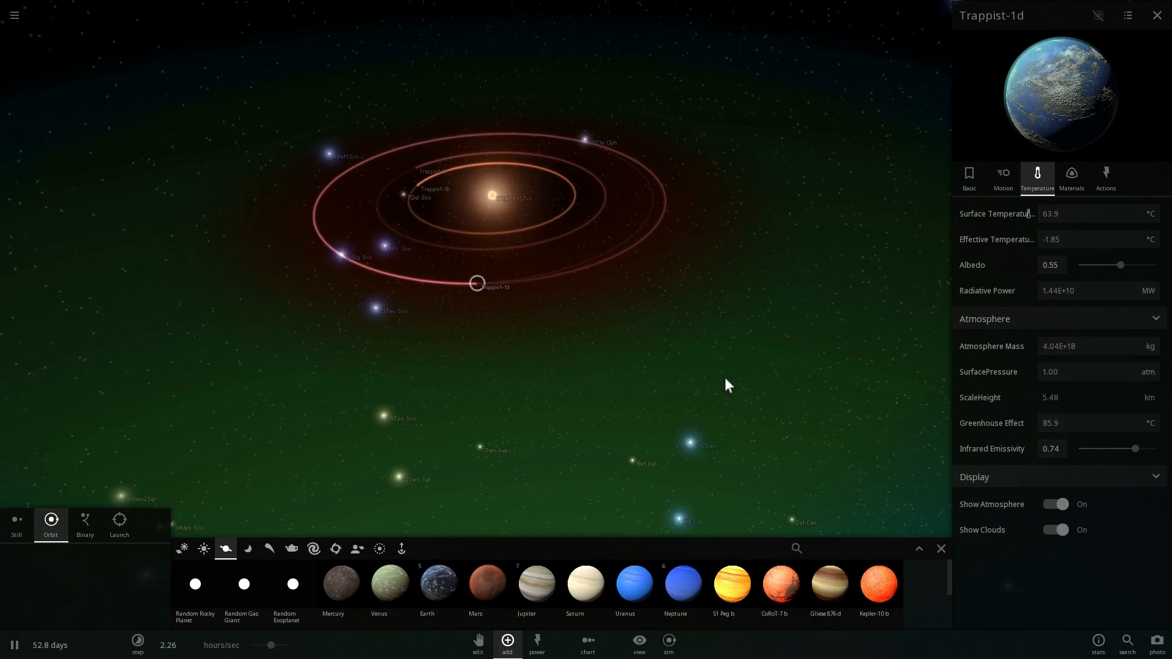
pyautogui.scroll(-5, 674, 349)
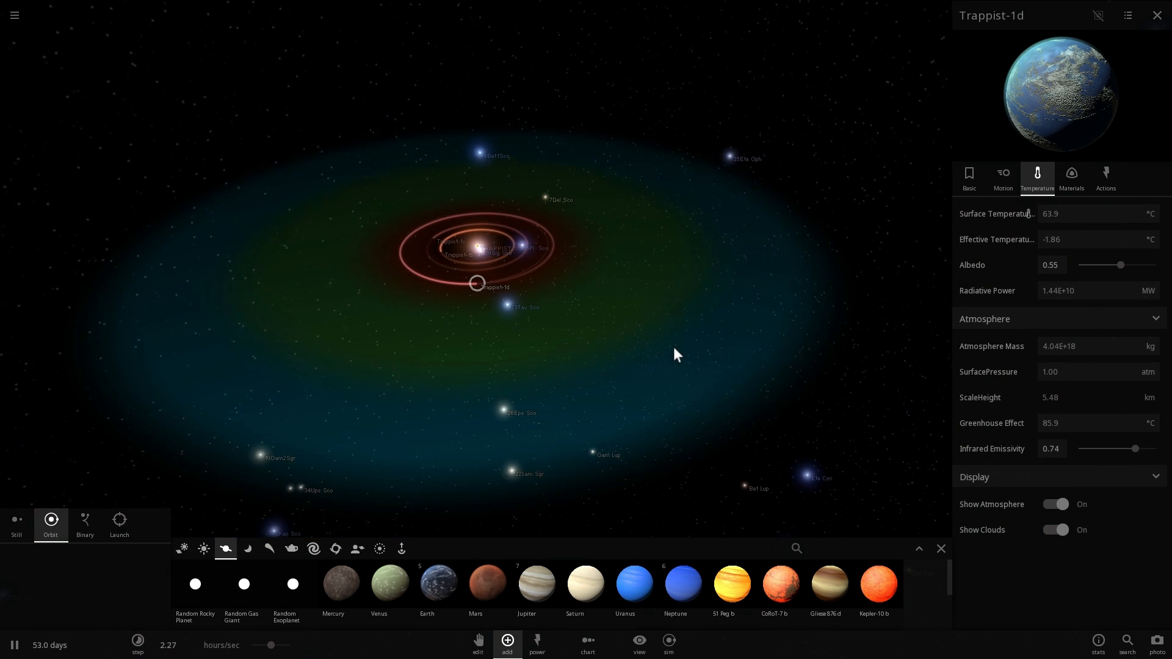
pyautogui.moveTo(635, 327); pyautogui.dragTo(577, 285)
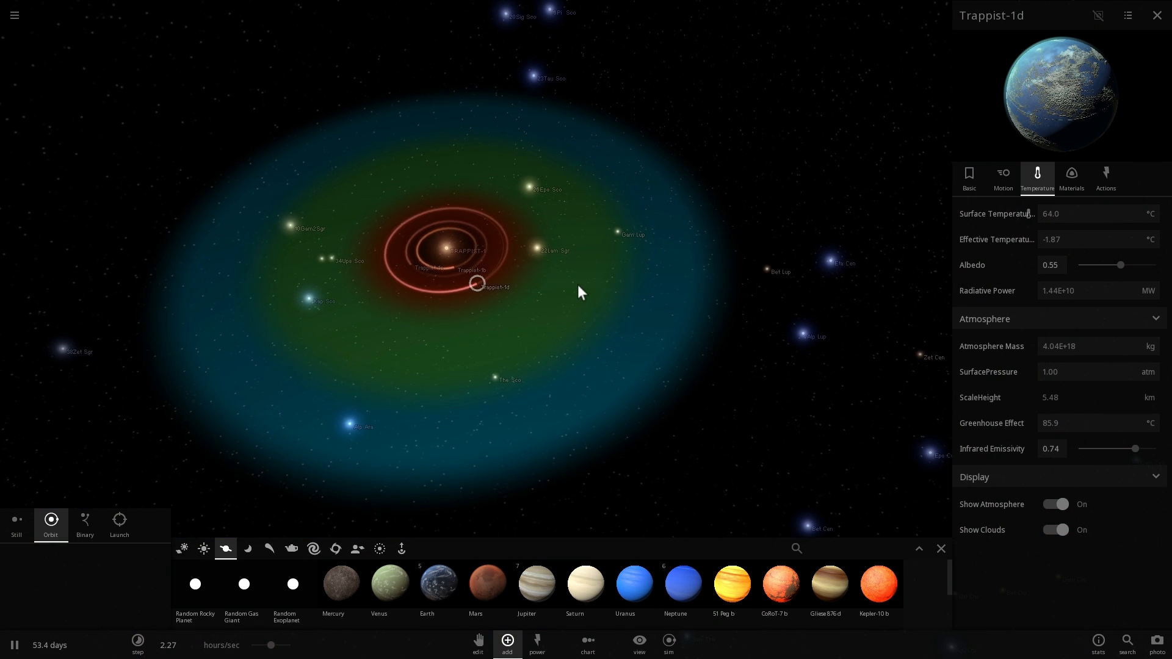
pyautogui.moveTo(577, 285); pyautogui.dragTo(553, 268)
pyautogui.scroll(-5, 554, 268)
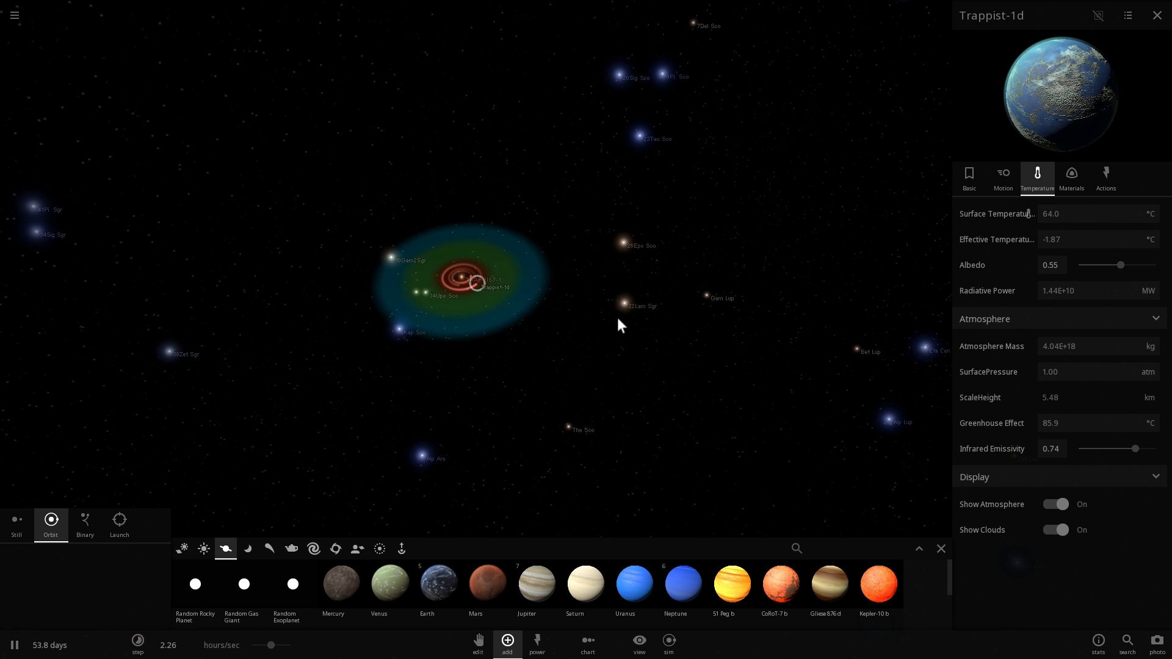
pyautogui.scroll(5, 608, 300)
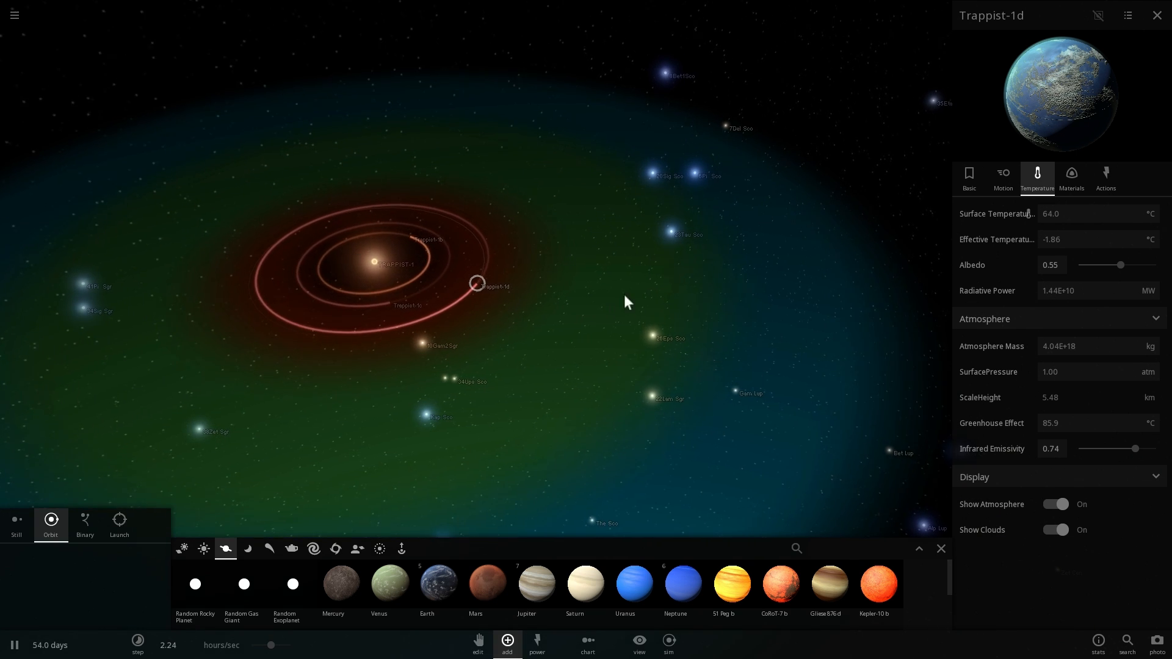
pyautogui.moveTo(624, 294)
pyautogui.mouseDown()
pyautogui.moveTo(566, 290)
pyautogui.moveTo(574, 342)
pyautogui.moveTo(720, 311)
pyautogui.mouseUp()
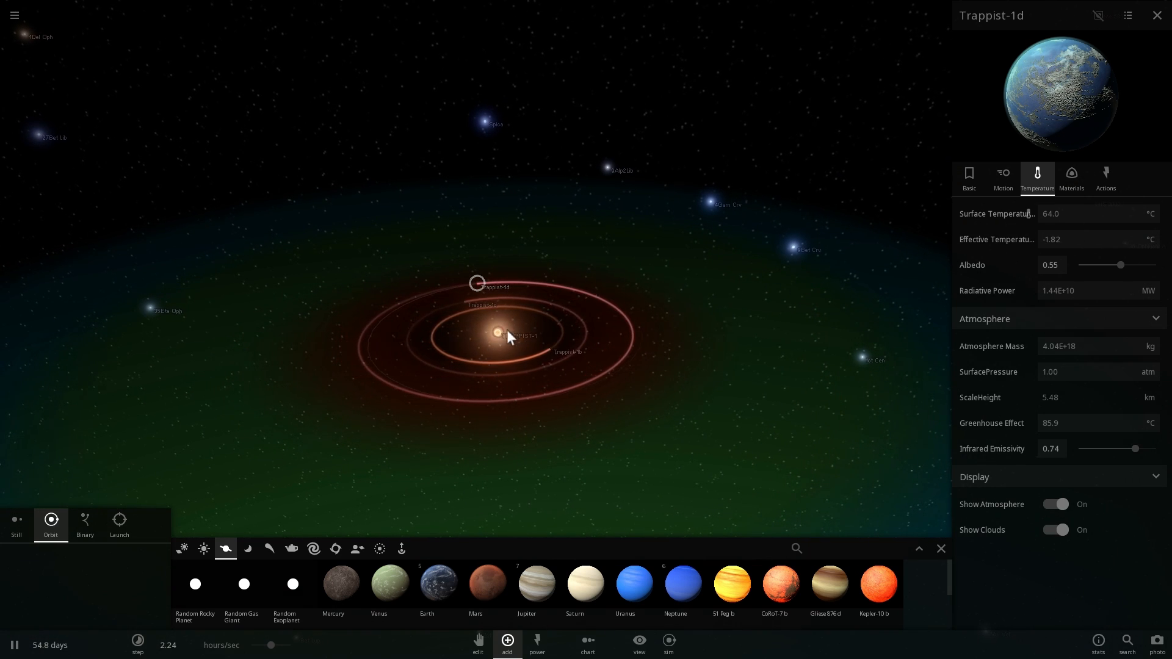
pyautogui.doubleClick(506, 331)
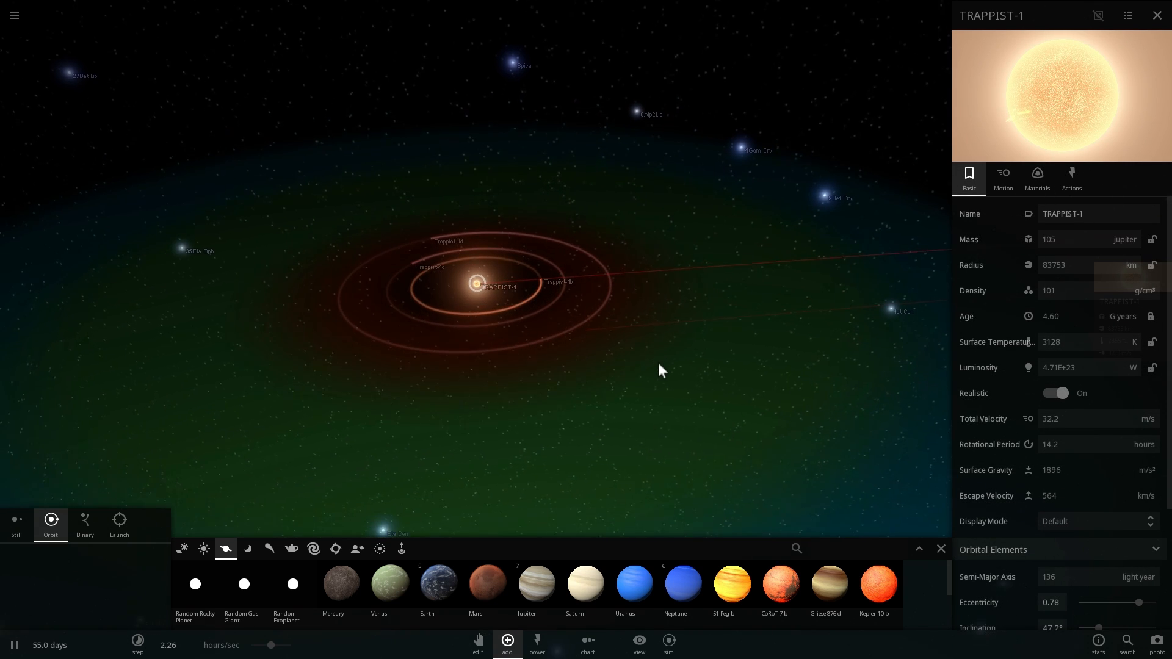
pyautogui.click(1101, 214)
pyautogui.hotkey('ctrl', 'a')
pyautogui.hotkey('ctrl', 'v')
pyautogui.press('Return')
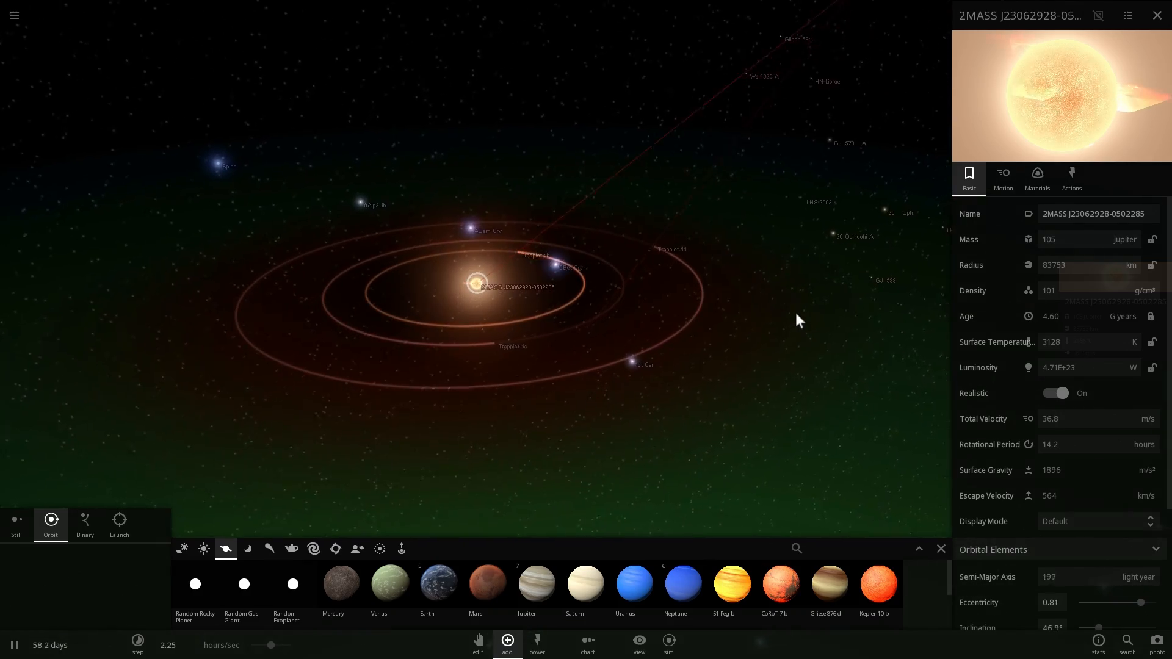
pyautogui.scroll(-3, 541, 324)
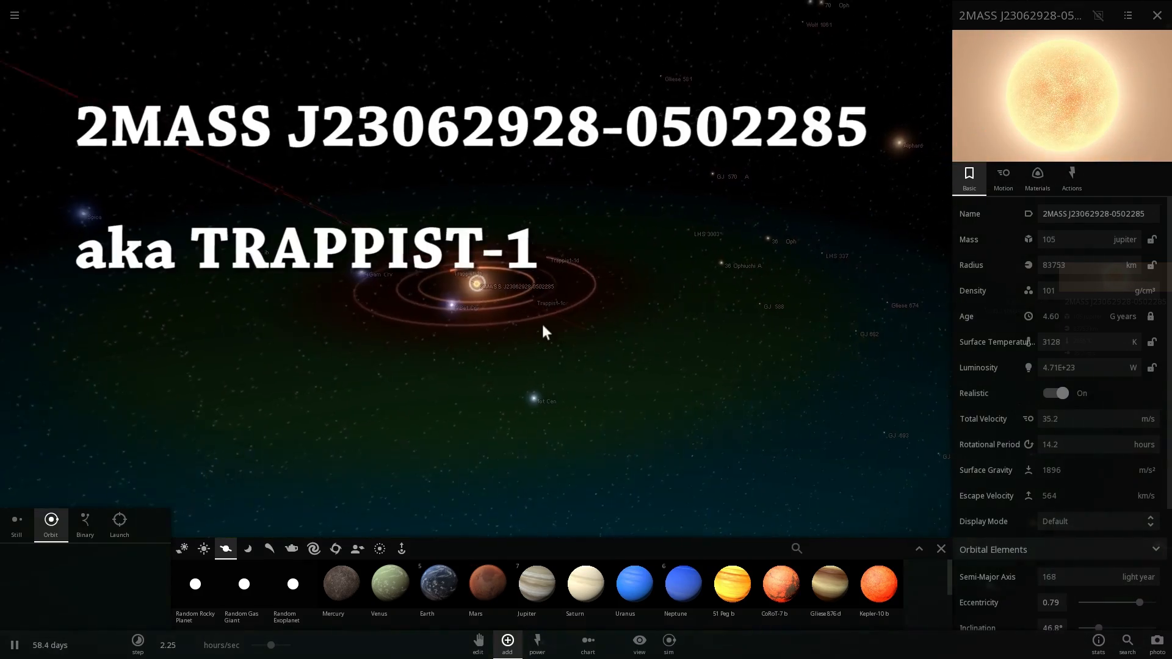
pyautogui.moveTo(632, 378)
pyautogui.mouseDown(button='right')
pyautogui.moveTo(579, 384)
pyautogui.moveTo(517, 351)
pyautogui.moveTo(619, 251)
pyautogui.moveTo(693, 322)
pyautogui.moveTo(666, 395)
pyautogui.moveTo(672, 450)
pyautogui.moveTo(641, 476)
pyautogui.mouseUp(button='right')
pyautogui.scroll(-3, 693, 350)
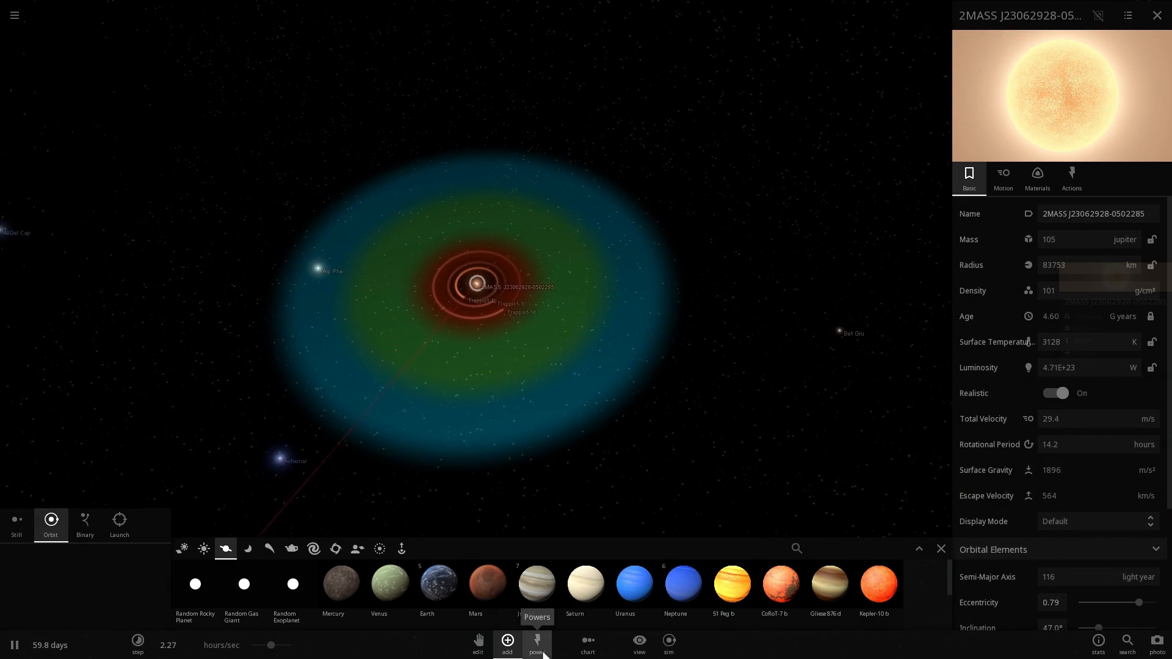
pyautogui.scroll(-3, 651, 516)
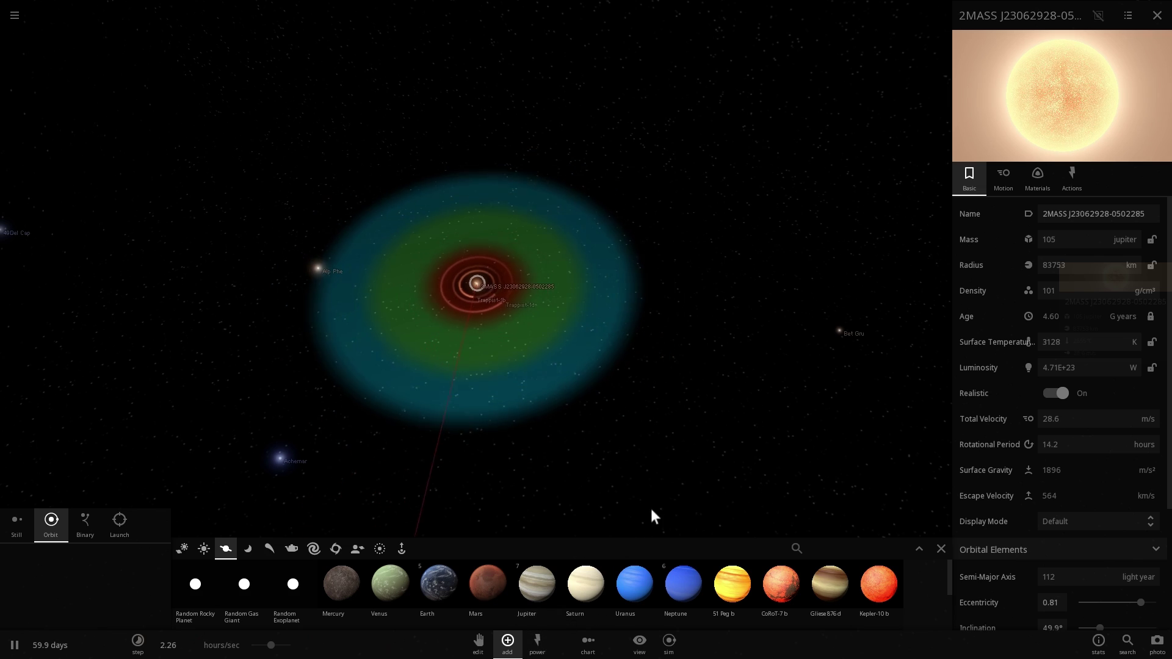
# Close the Add panel and tilt the system view to a flatter angle.
pyautogui.click(942, 551)
pyautogui.moveTo(831, 523); pyautogui.dragTo(497, 458, button='right')
pyautogui.scroll(2, 519, 446)
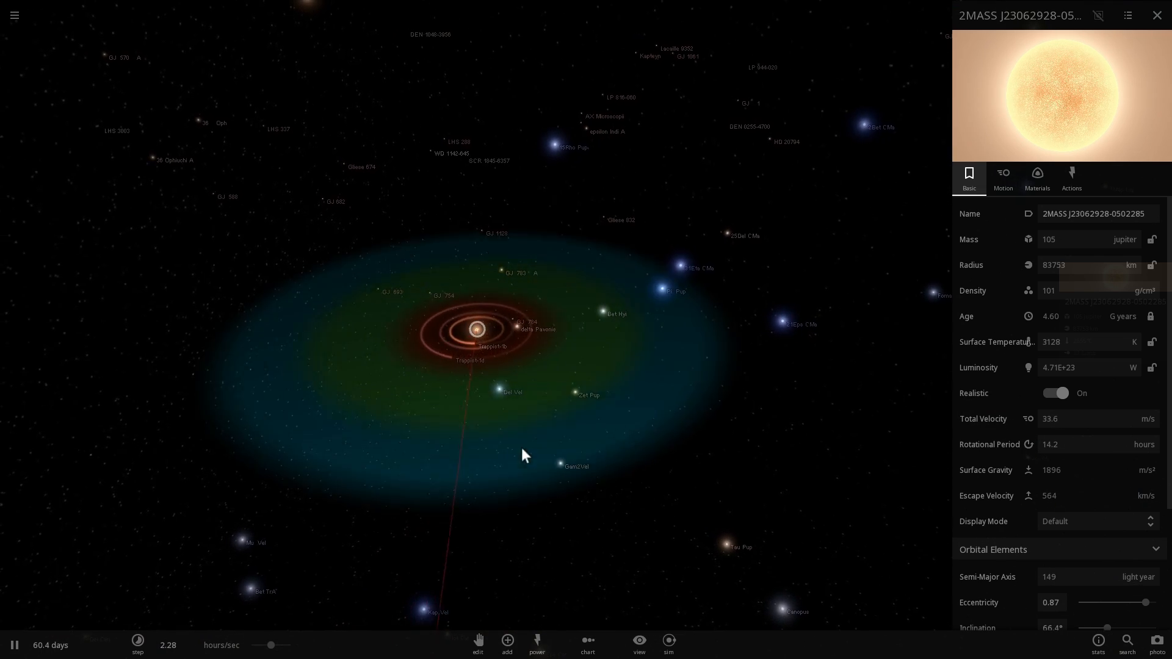